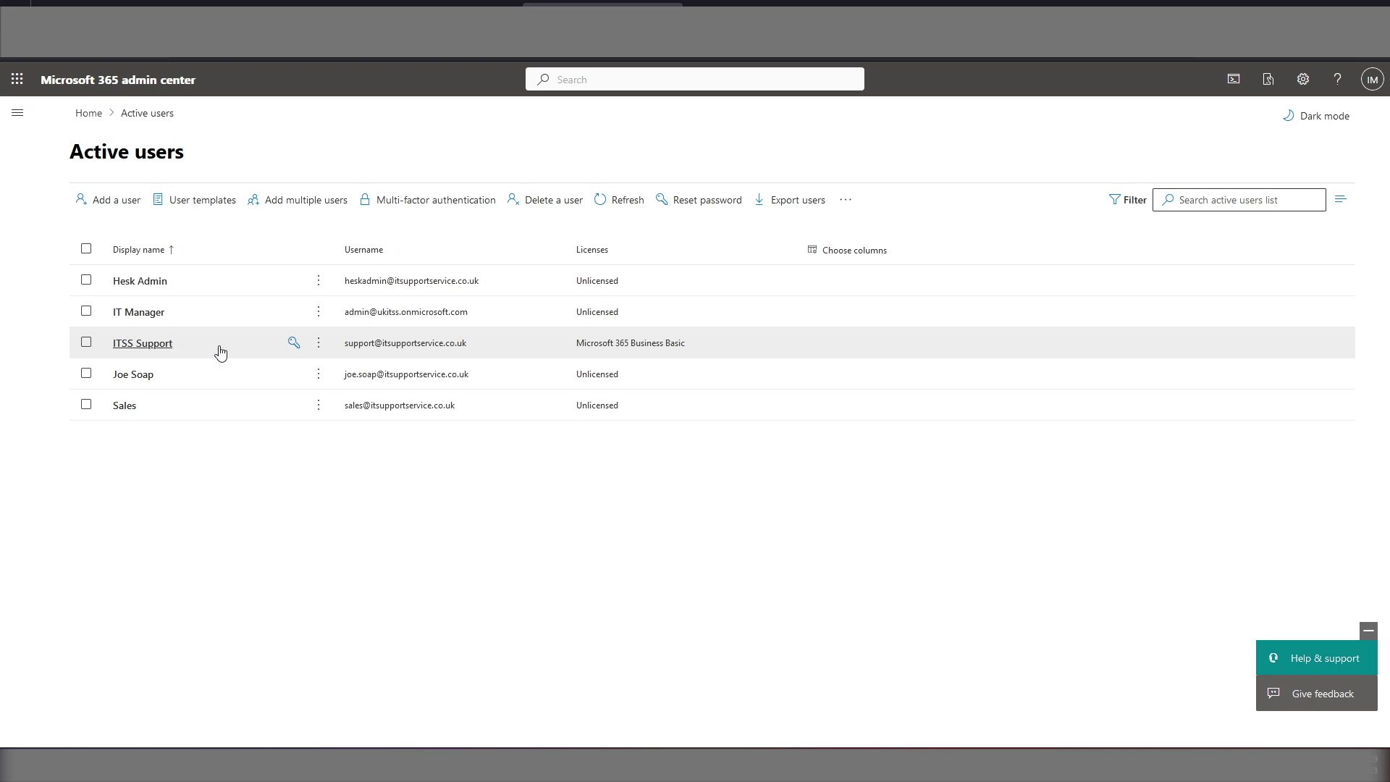
left_click(150, 350)
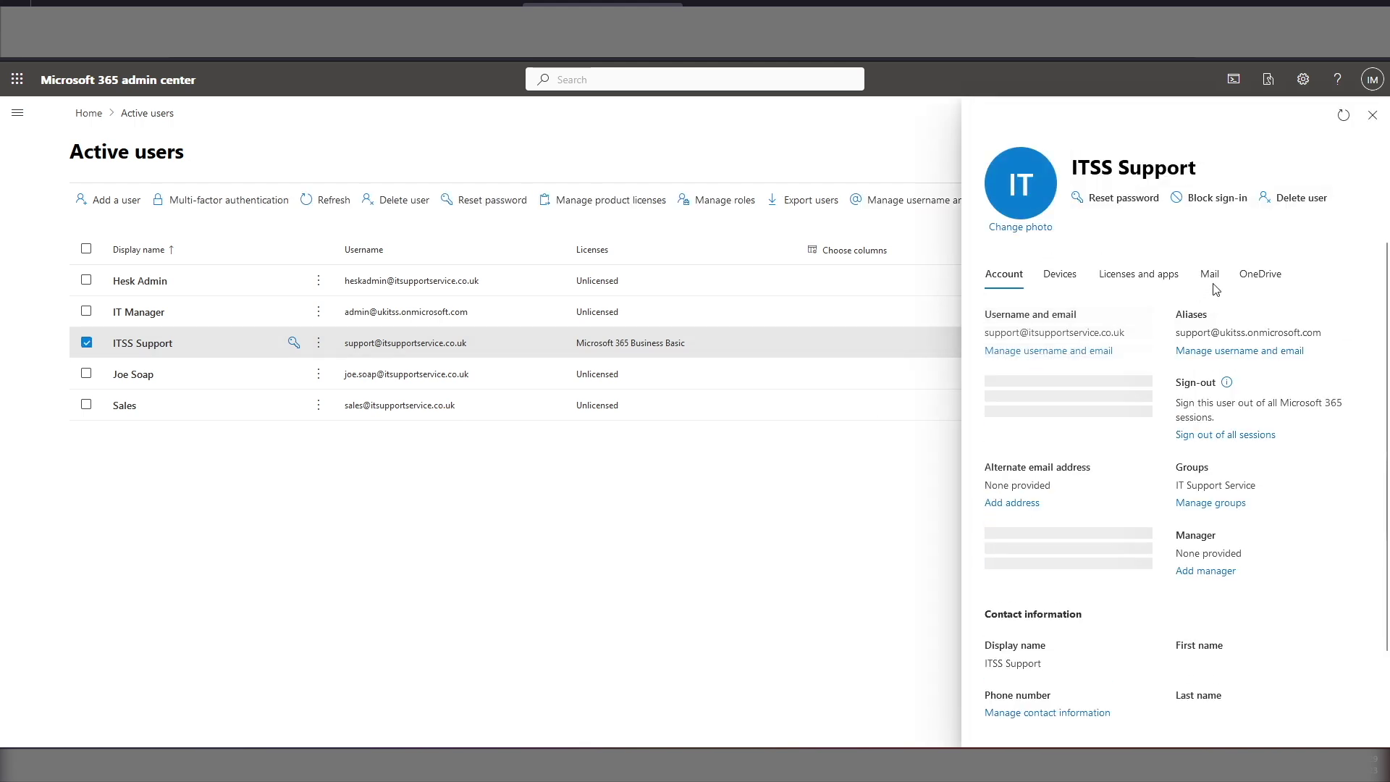
left_click(1211, 281)
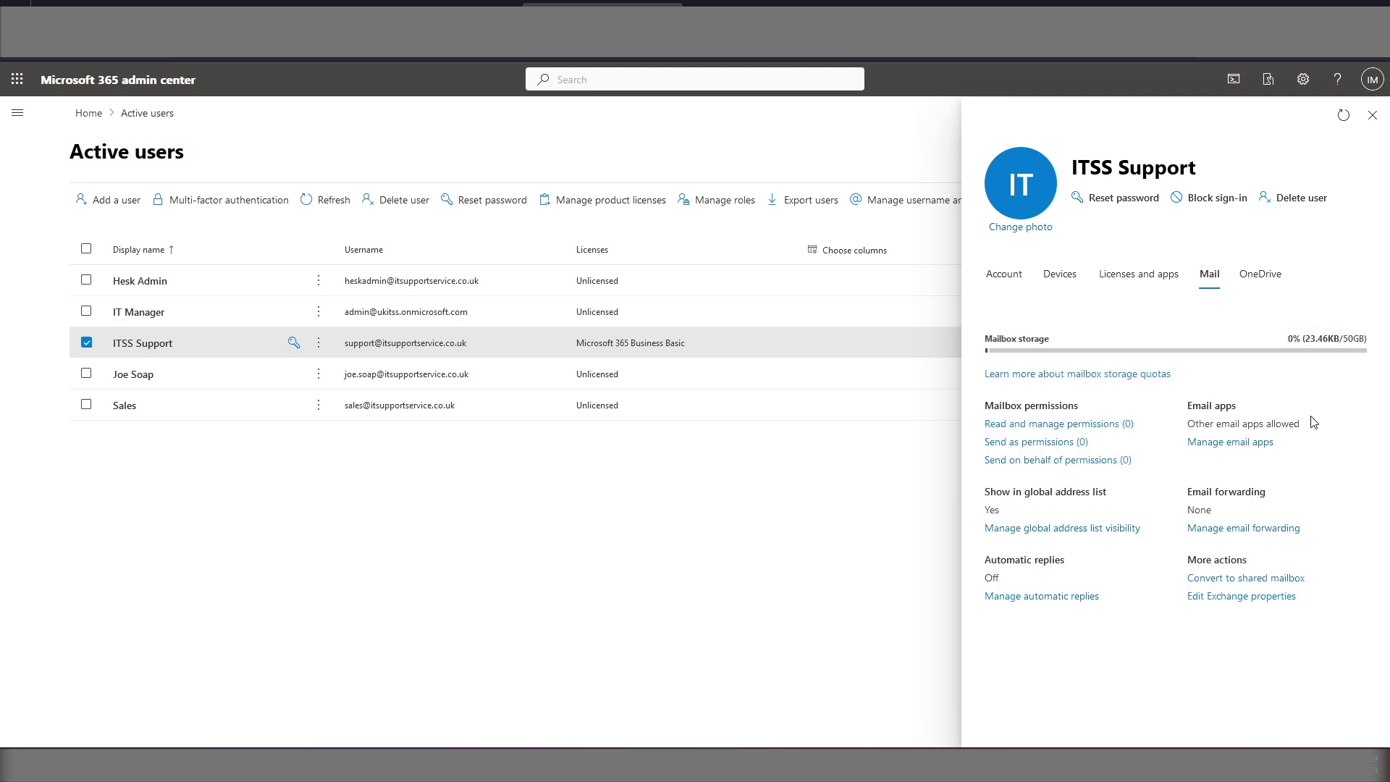
left_click(1218, 448)
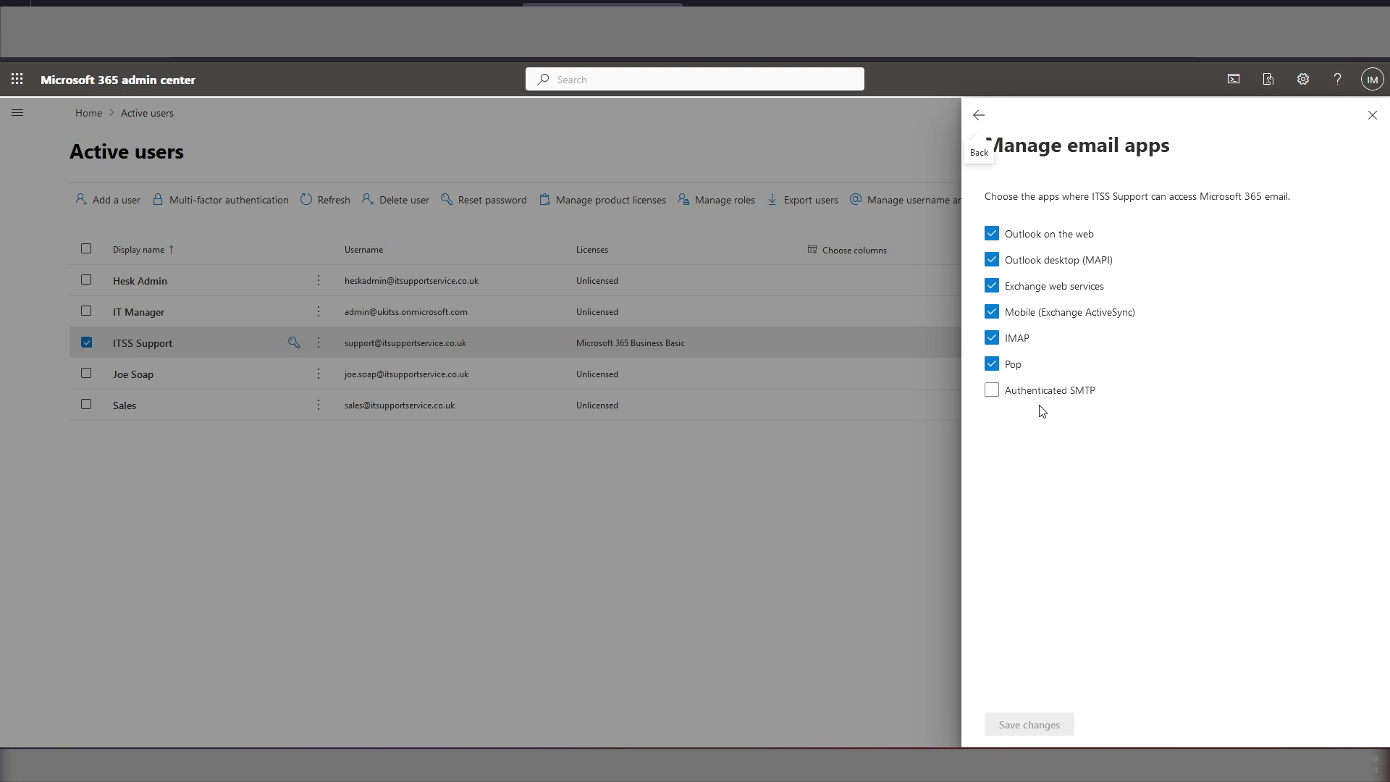
left_click(991, 390)
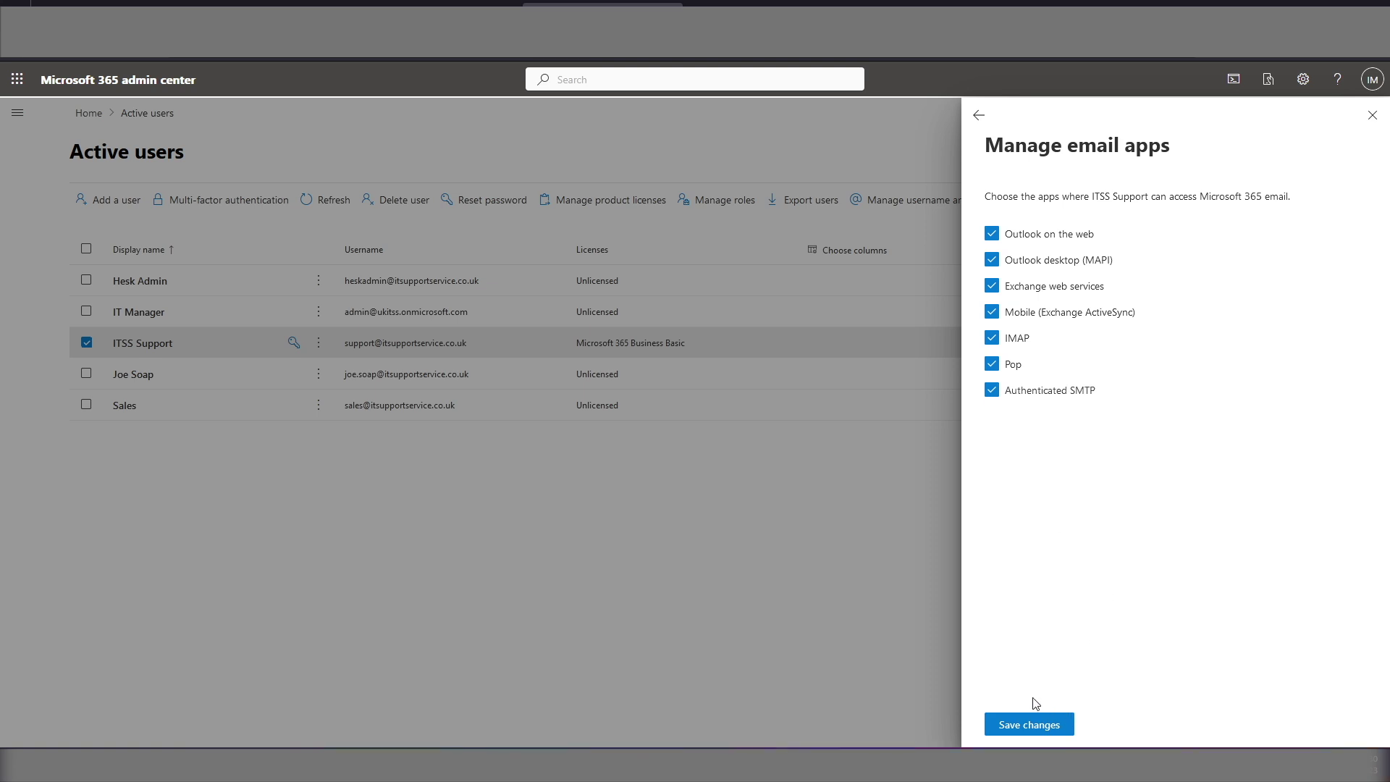
left_click(1040, 725)
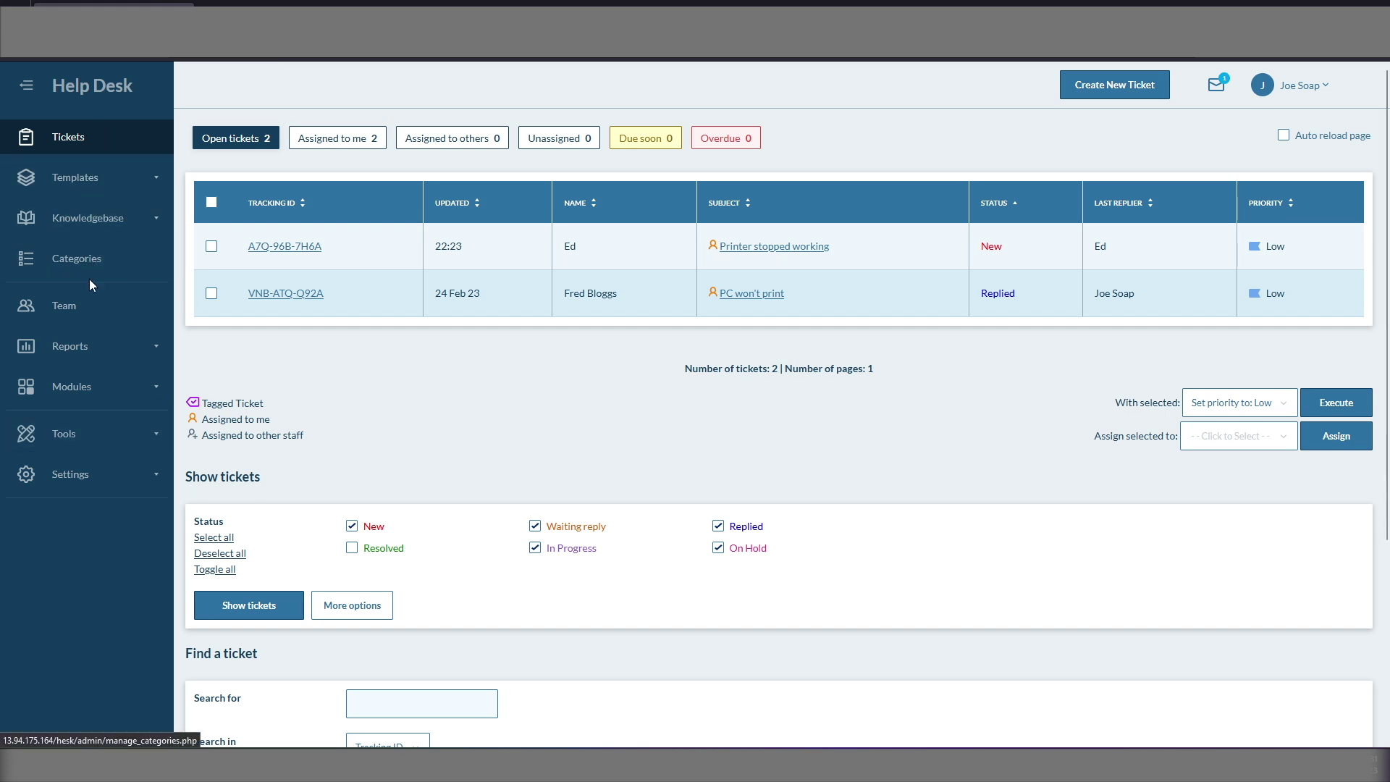
Step: Start a new HESK OAuth provider from Tools > OAuth Providers named 'Microsoft 365'
left_click(68, 446)
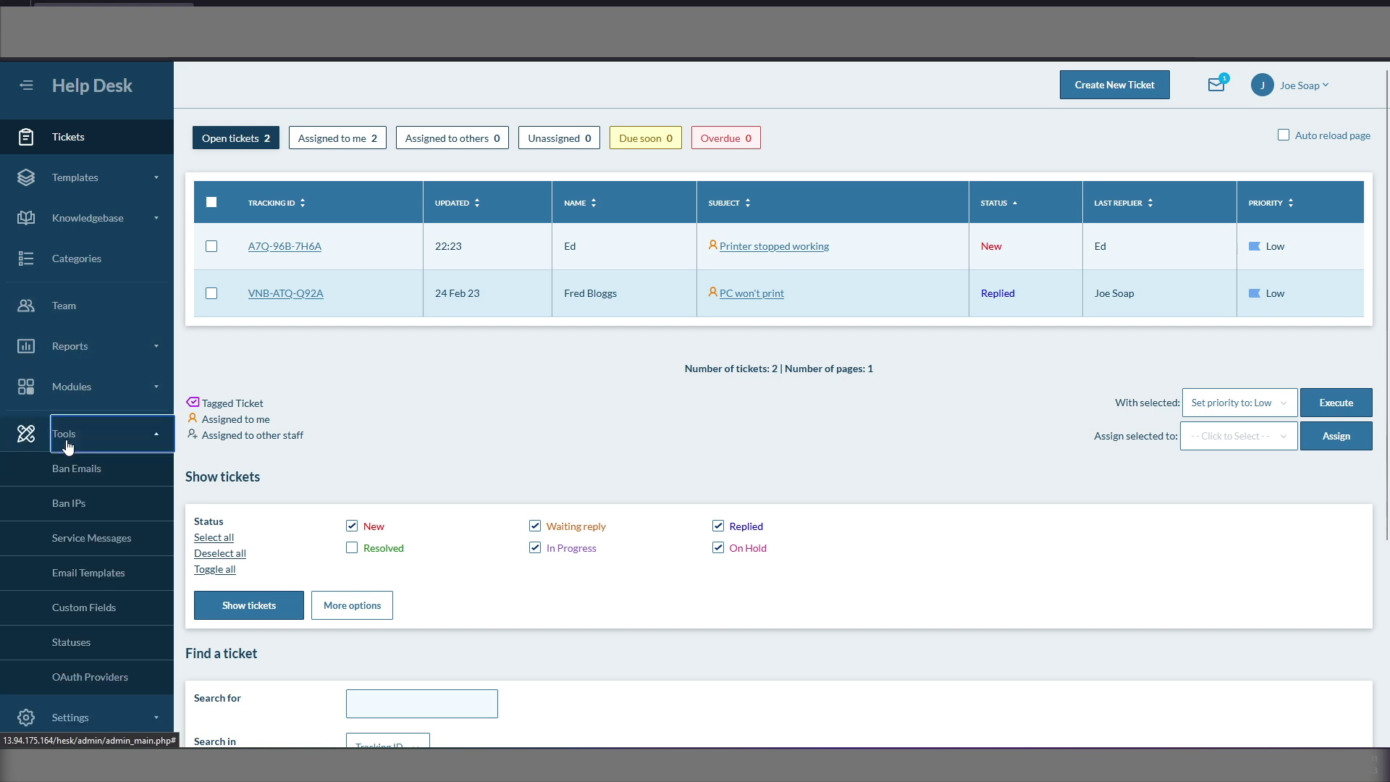
left_click(85, 679)
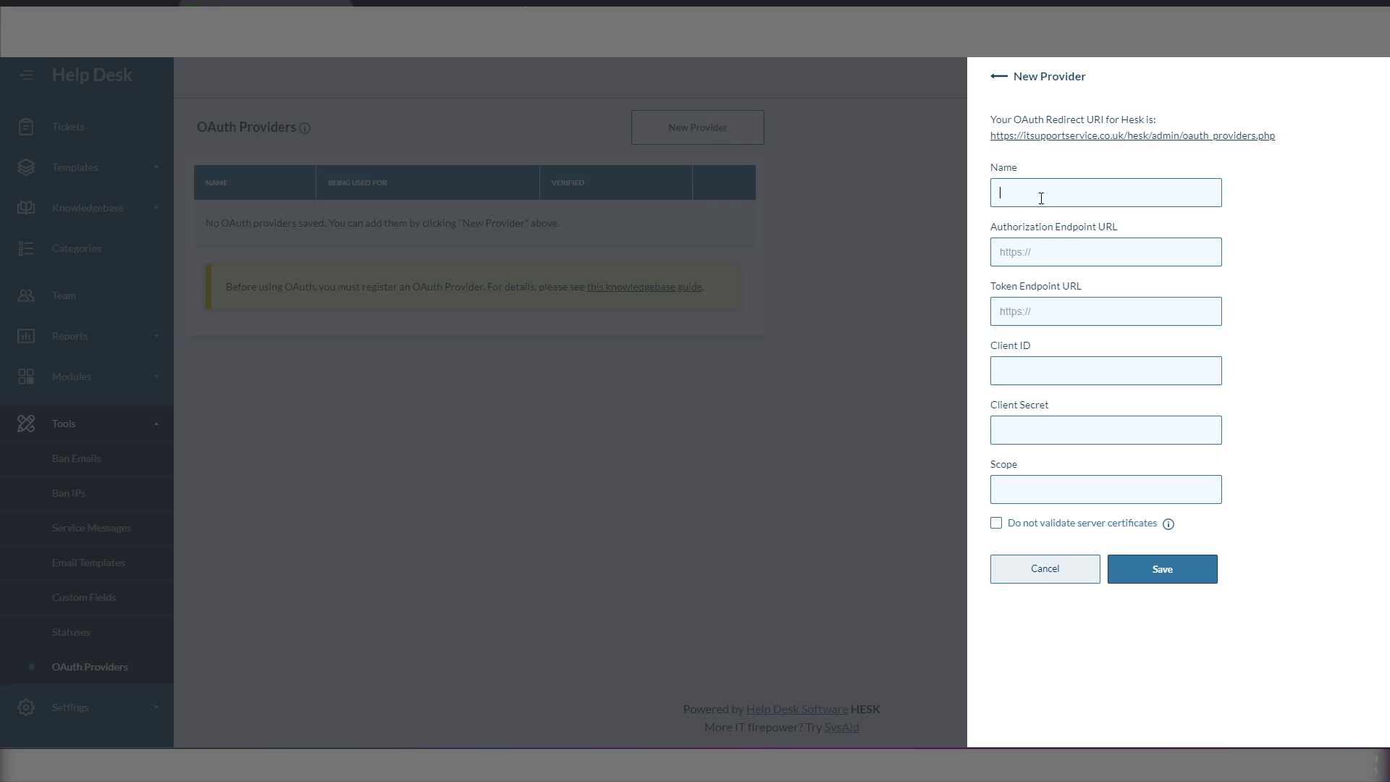
type("Microsof")
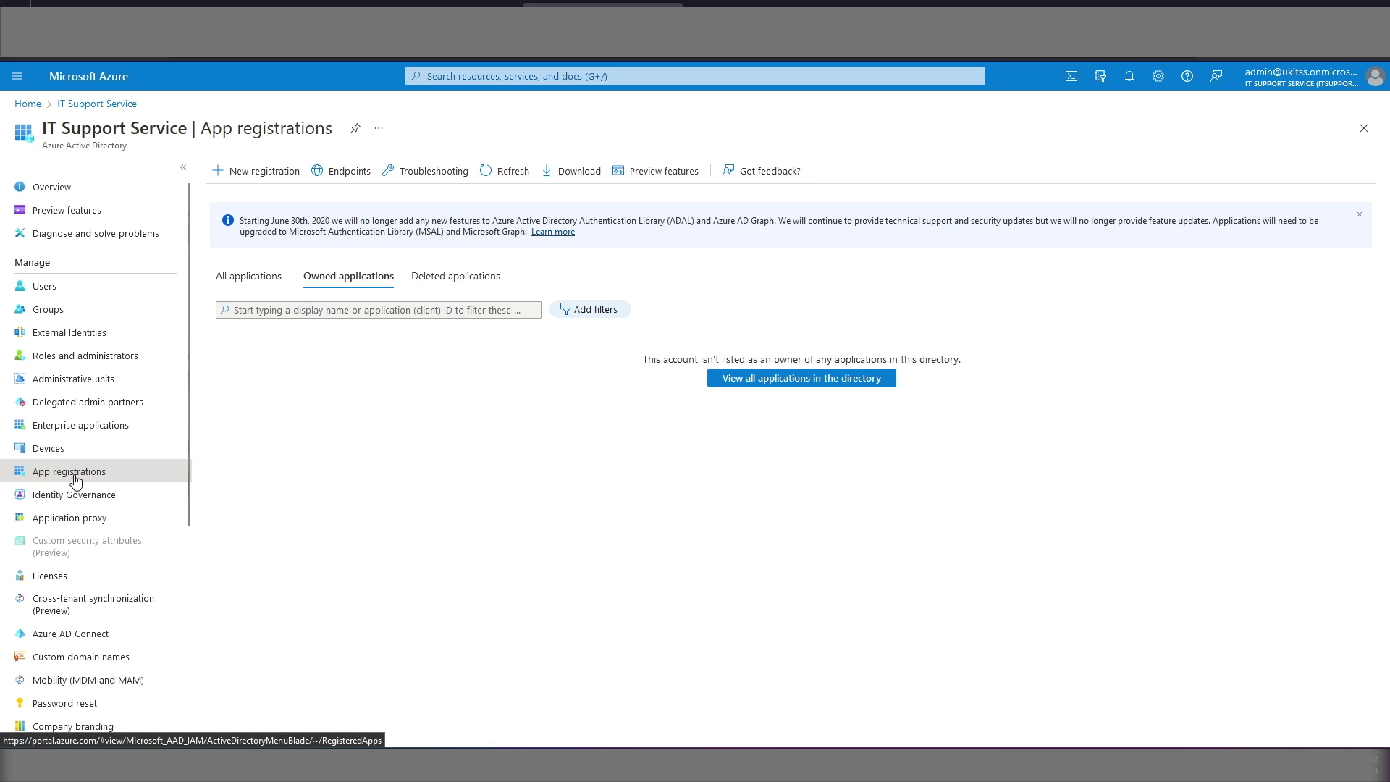
Step: Begin a new app registration named 'Hesk Support System' with the Web redirect platform
left_click(268, 174)
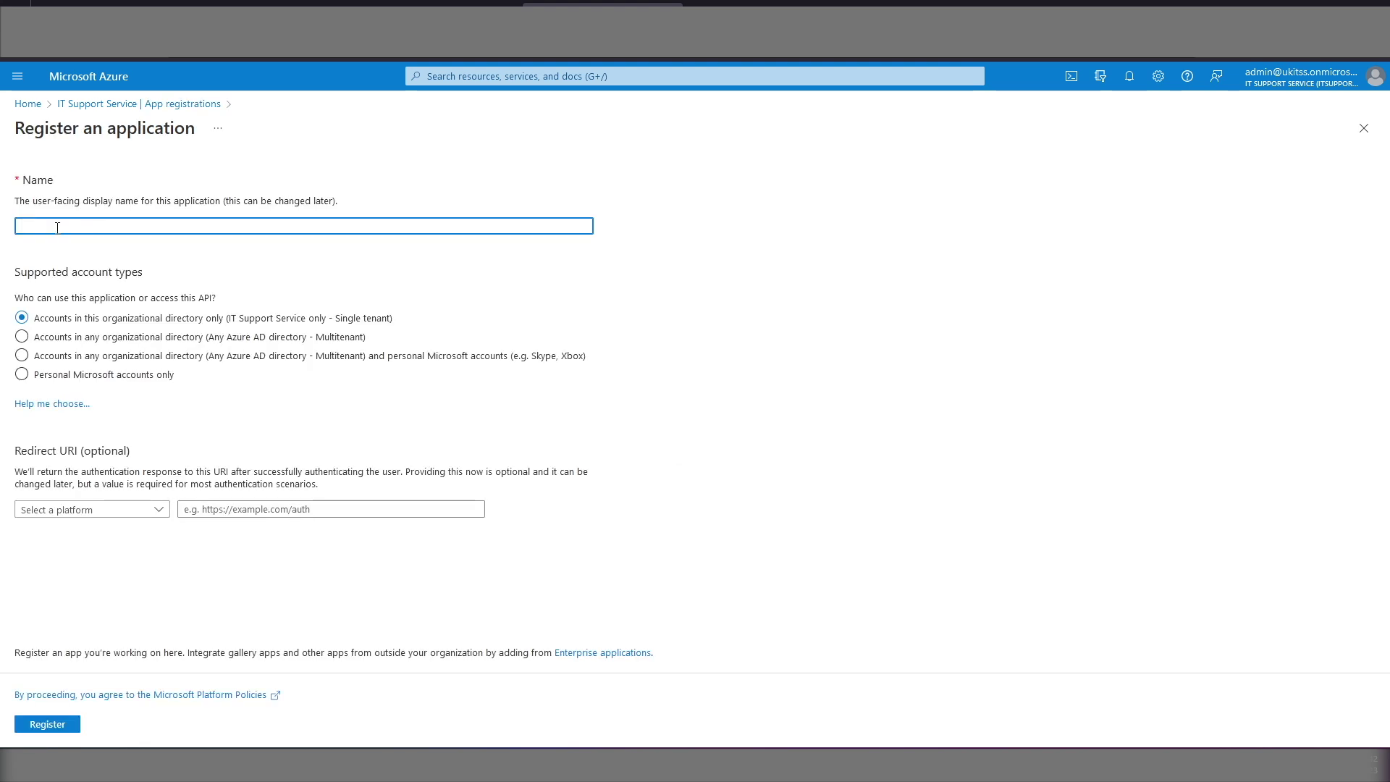
type("Hesk S")
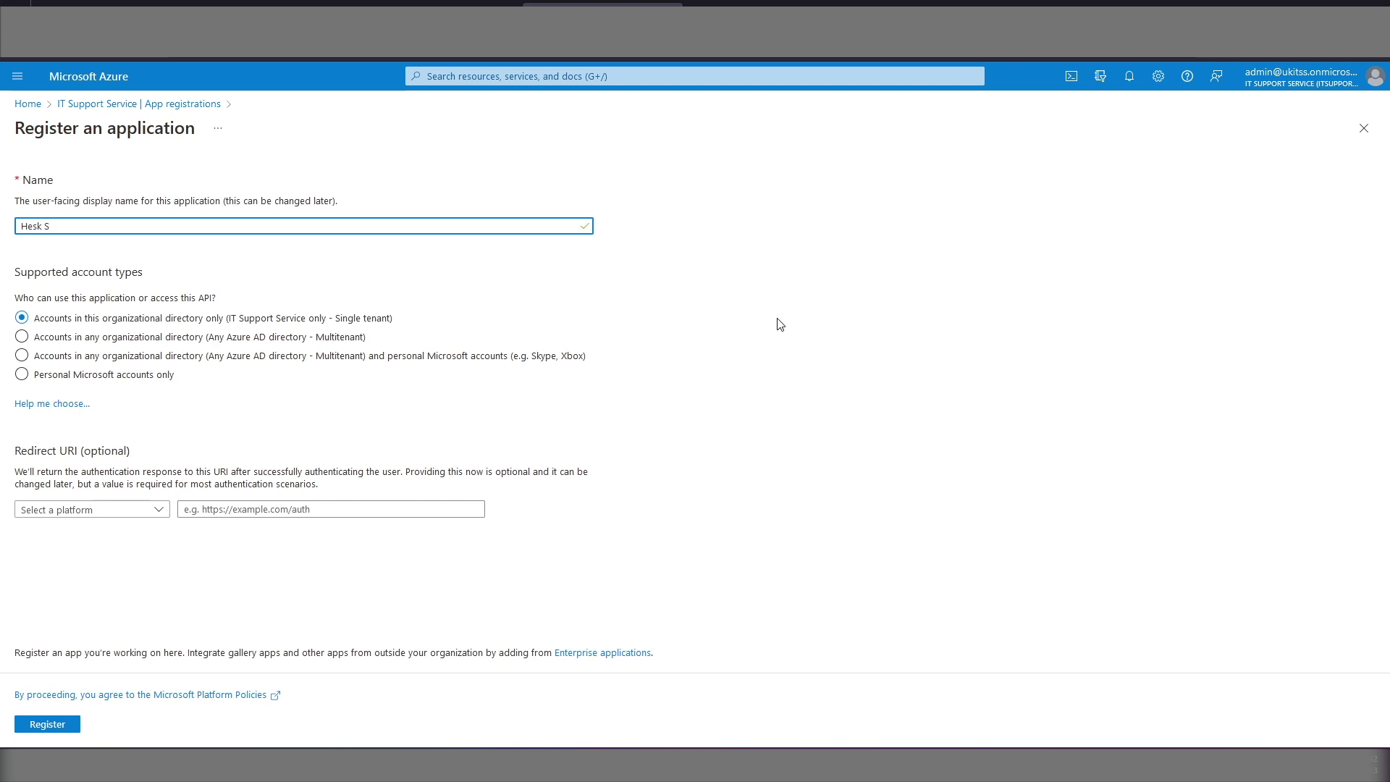
type("upport System")
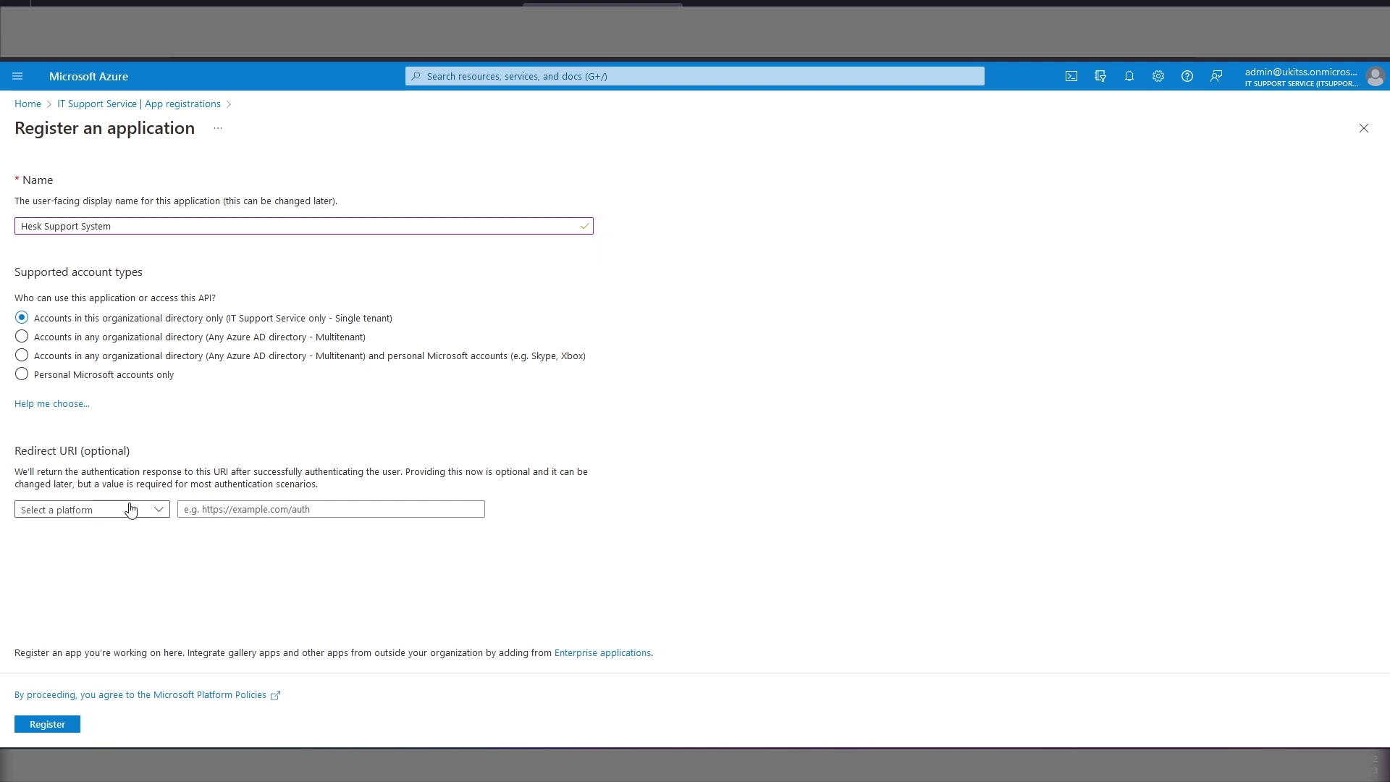
left_click(131, 510)
left_click(29, 554)
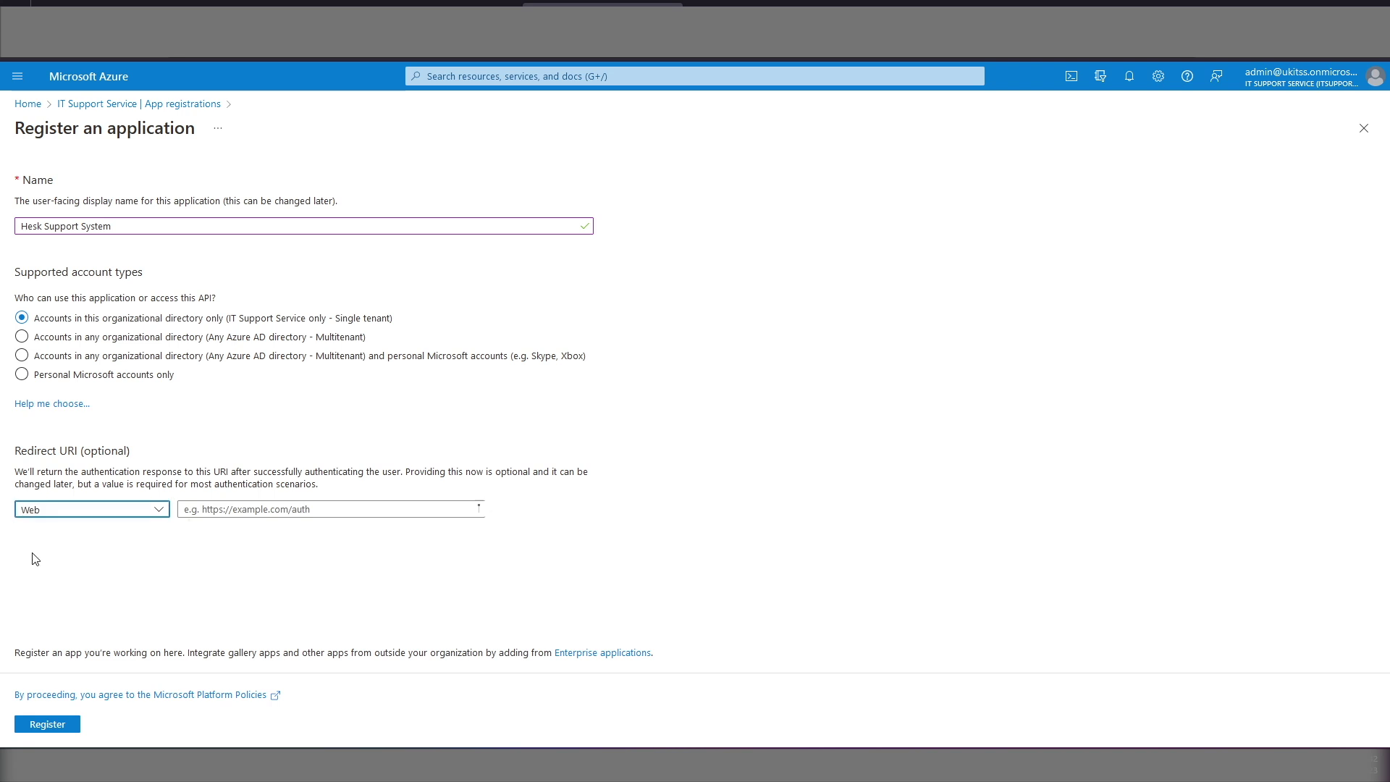
left_click(288, 509)
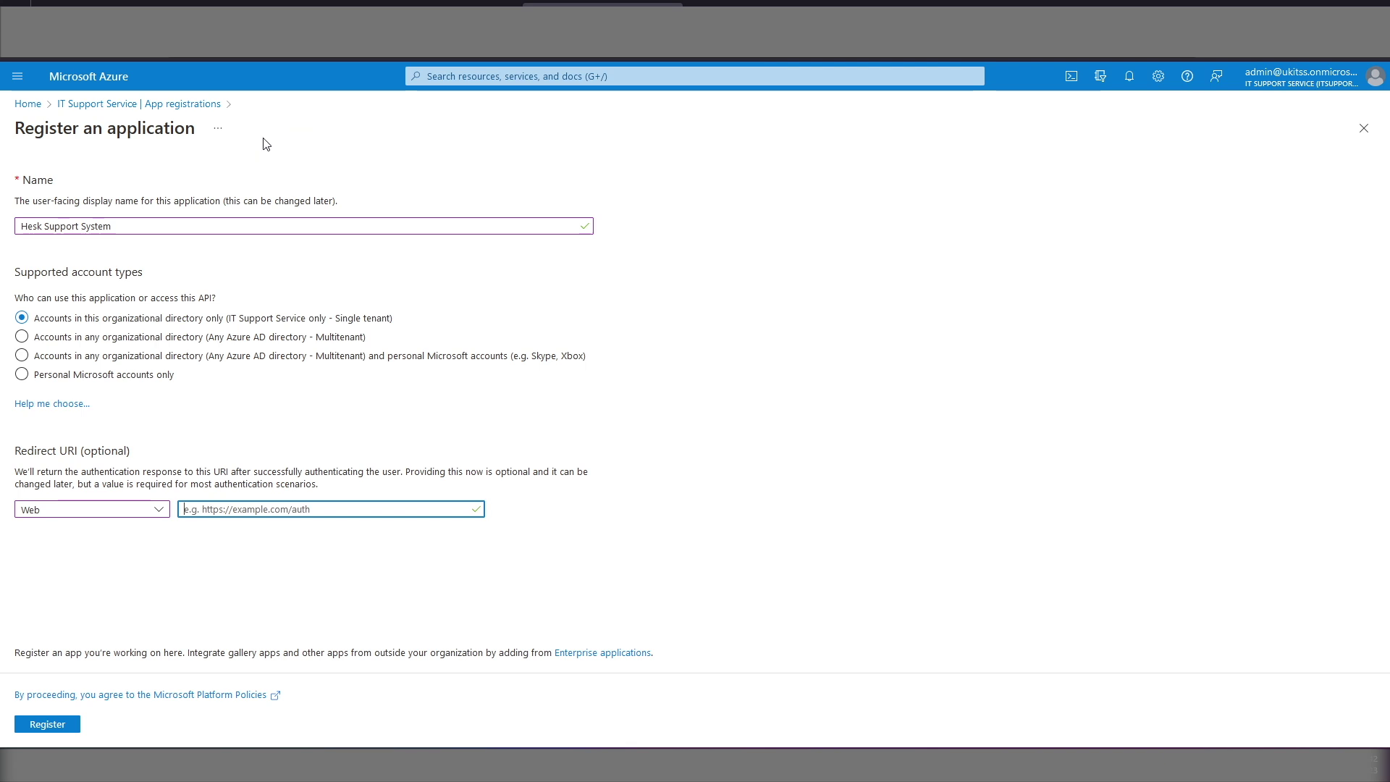
Step: Use HESK's OAuth providers page URL as the redirect URI and register the app
key("ctrl+Tab")
right_click(1033, 135)
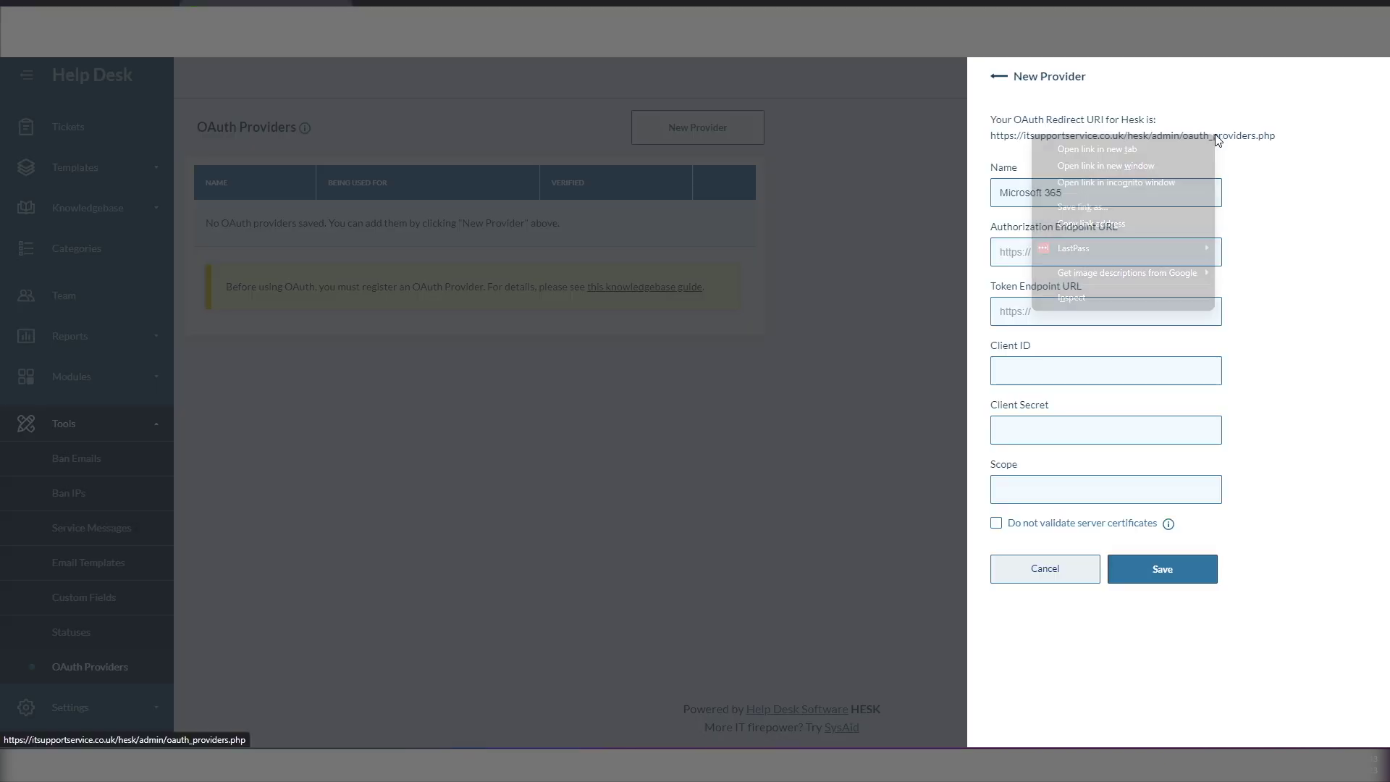
left_click(1111, 225)
key("ctrl+Tab")
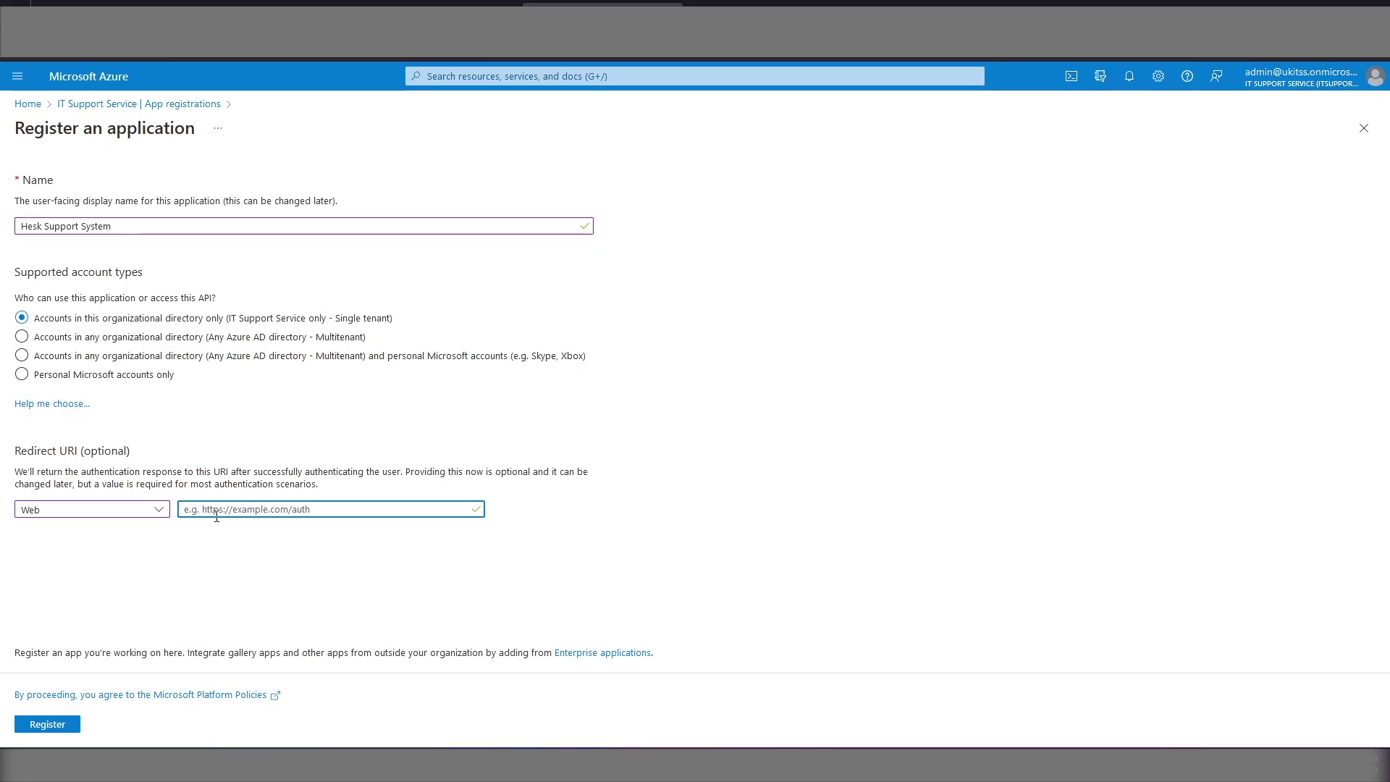
right_click(216, 512)
left_click(246, 632)
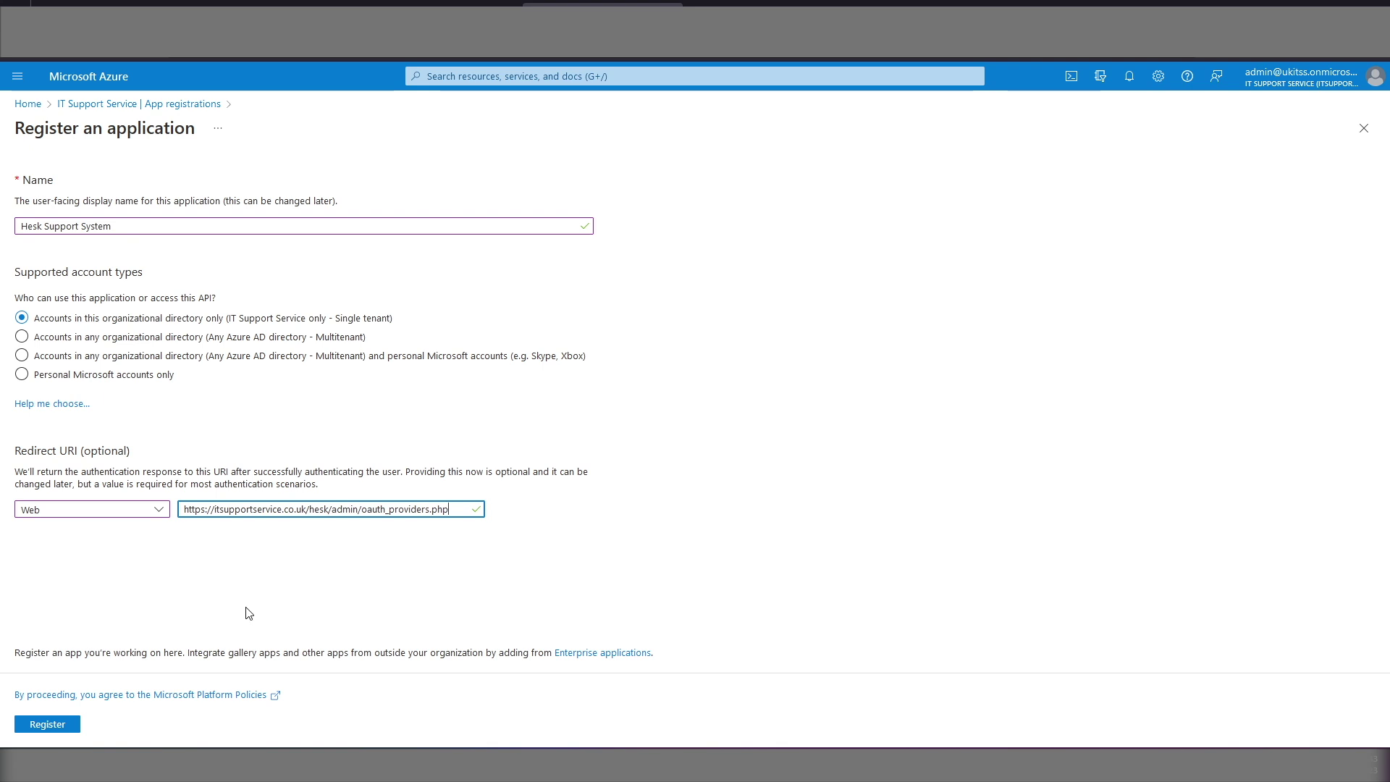
left_click(58, 726)
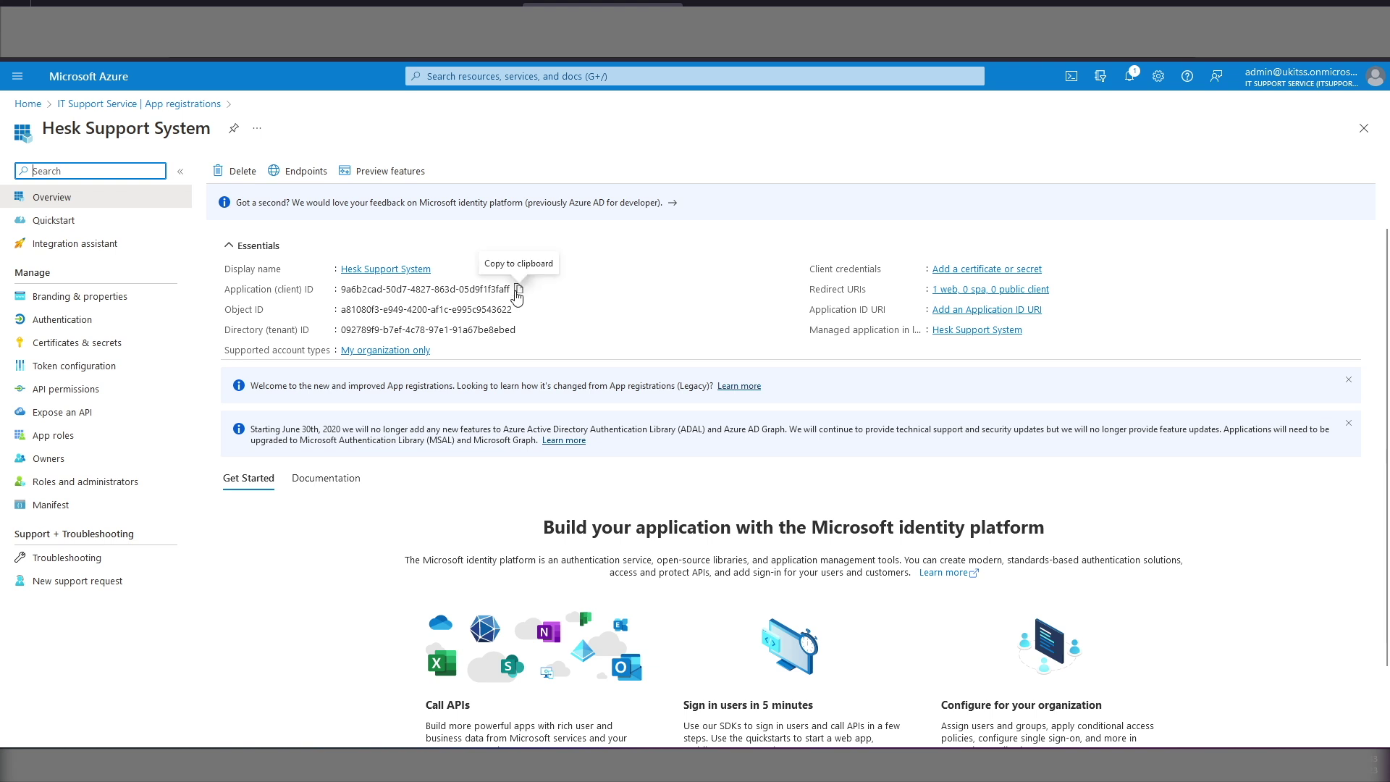
Step: Fill HESK's Client ID and authorization endpoint fields with the app's ID and v2 authorize URL
left_click(519, 292)
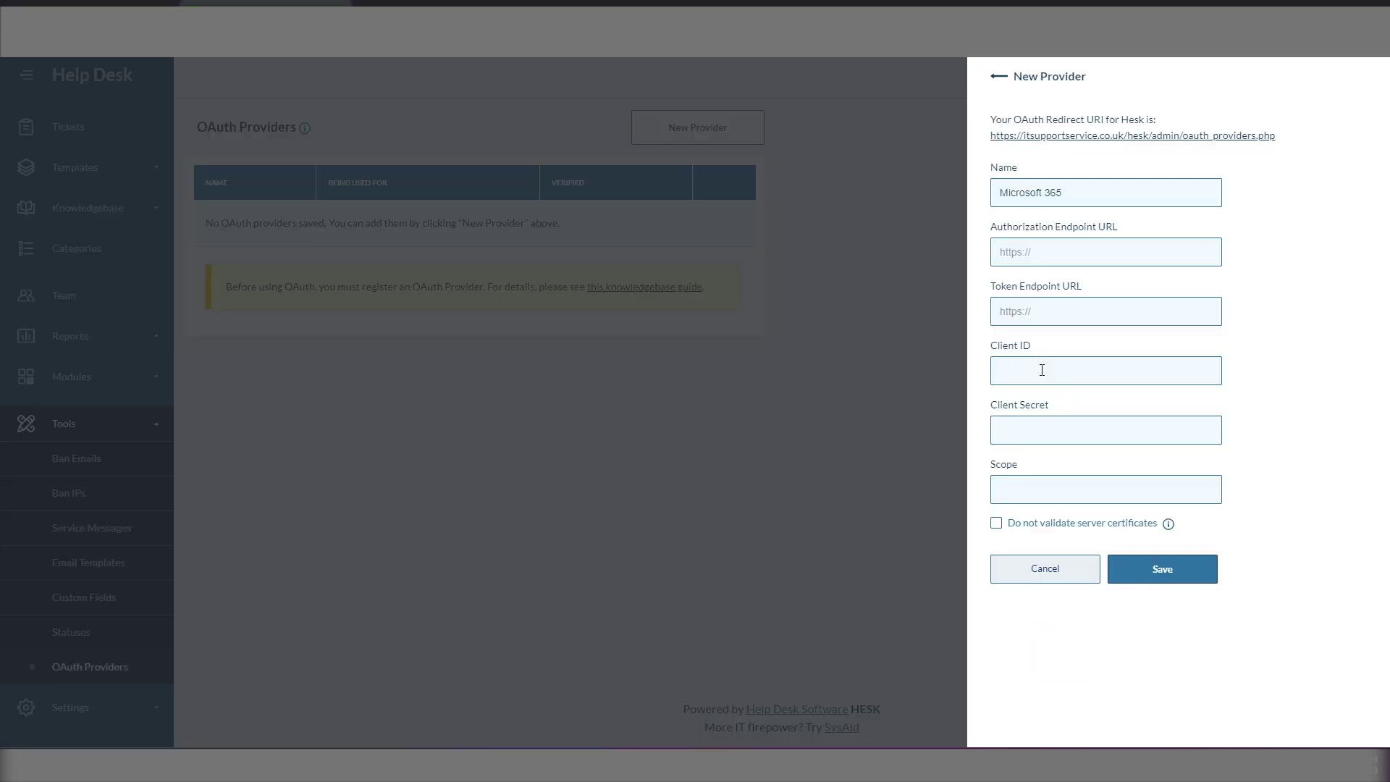
right_click(1041, 369)
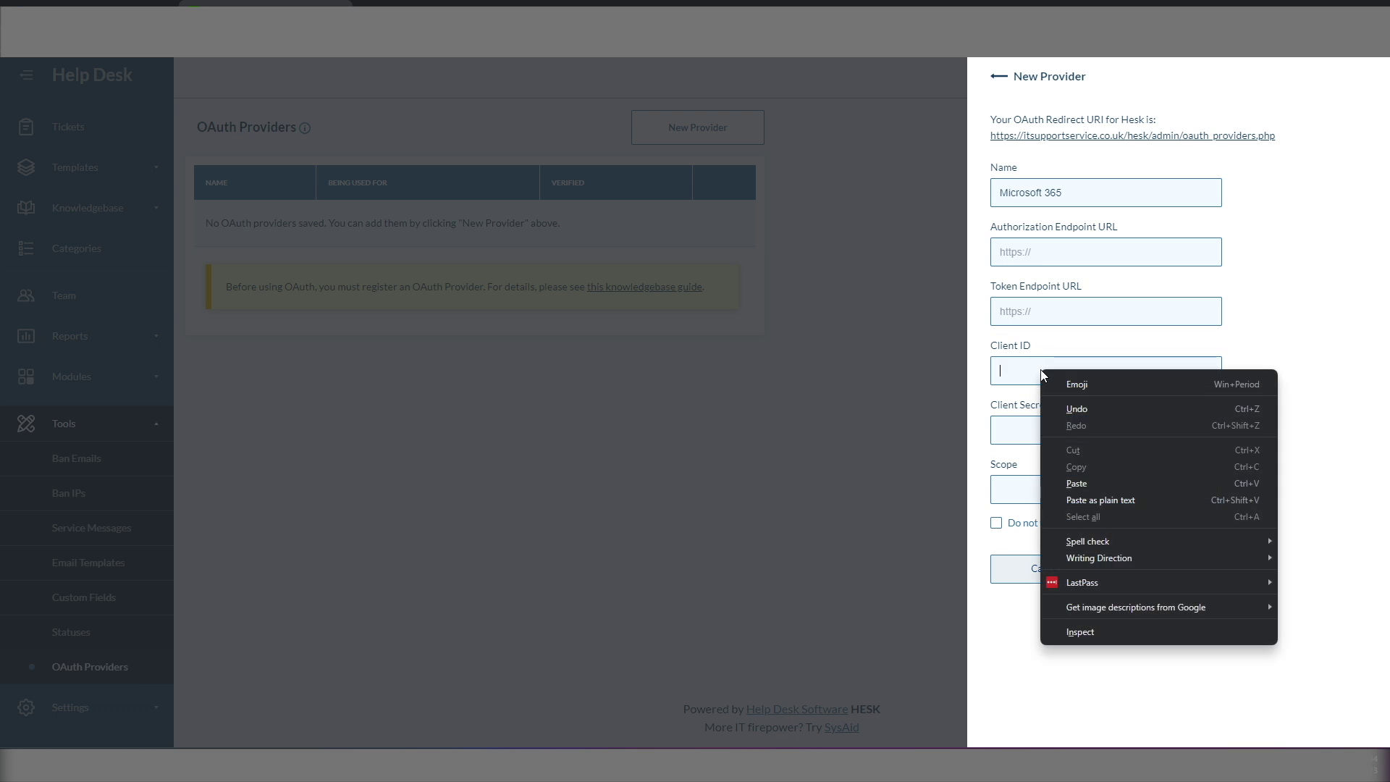
left_click(1078, 498)
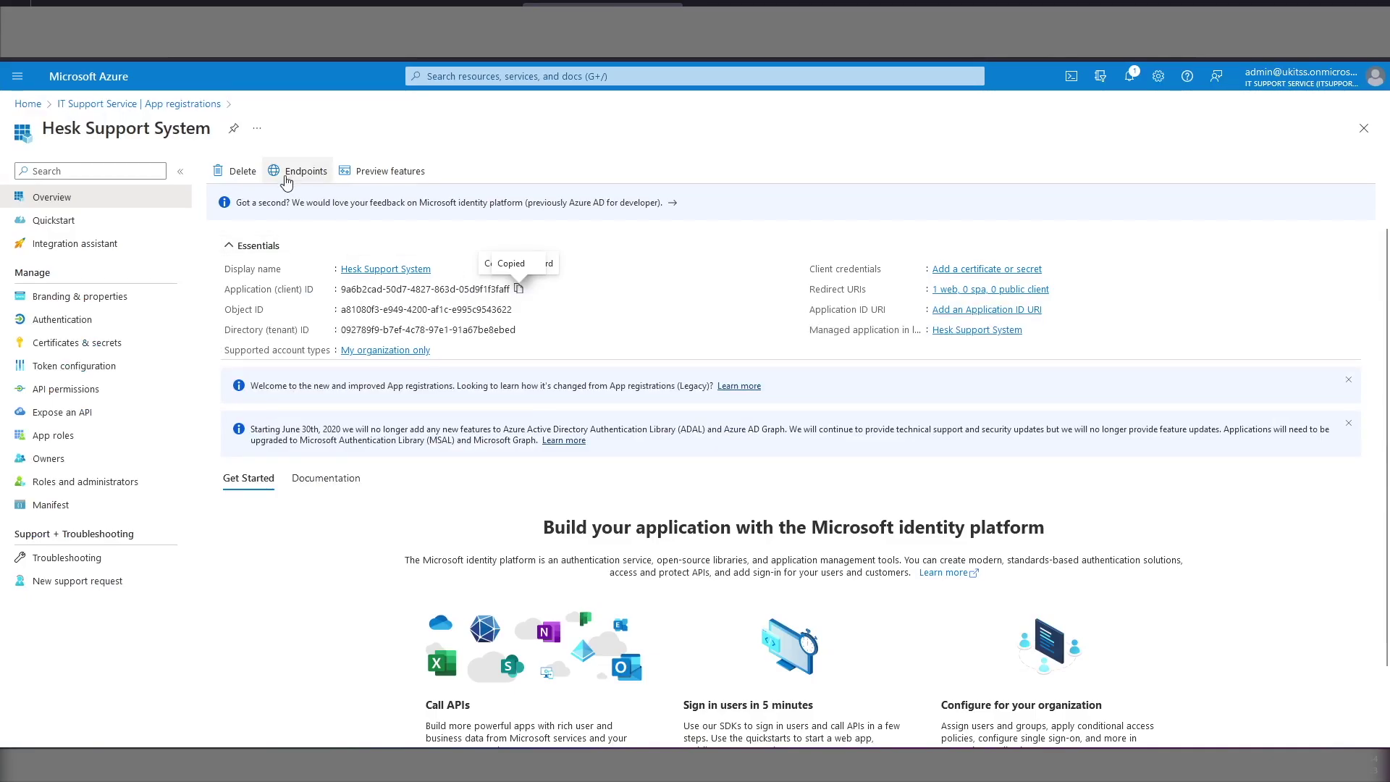
left_click(296, 176)
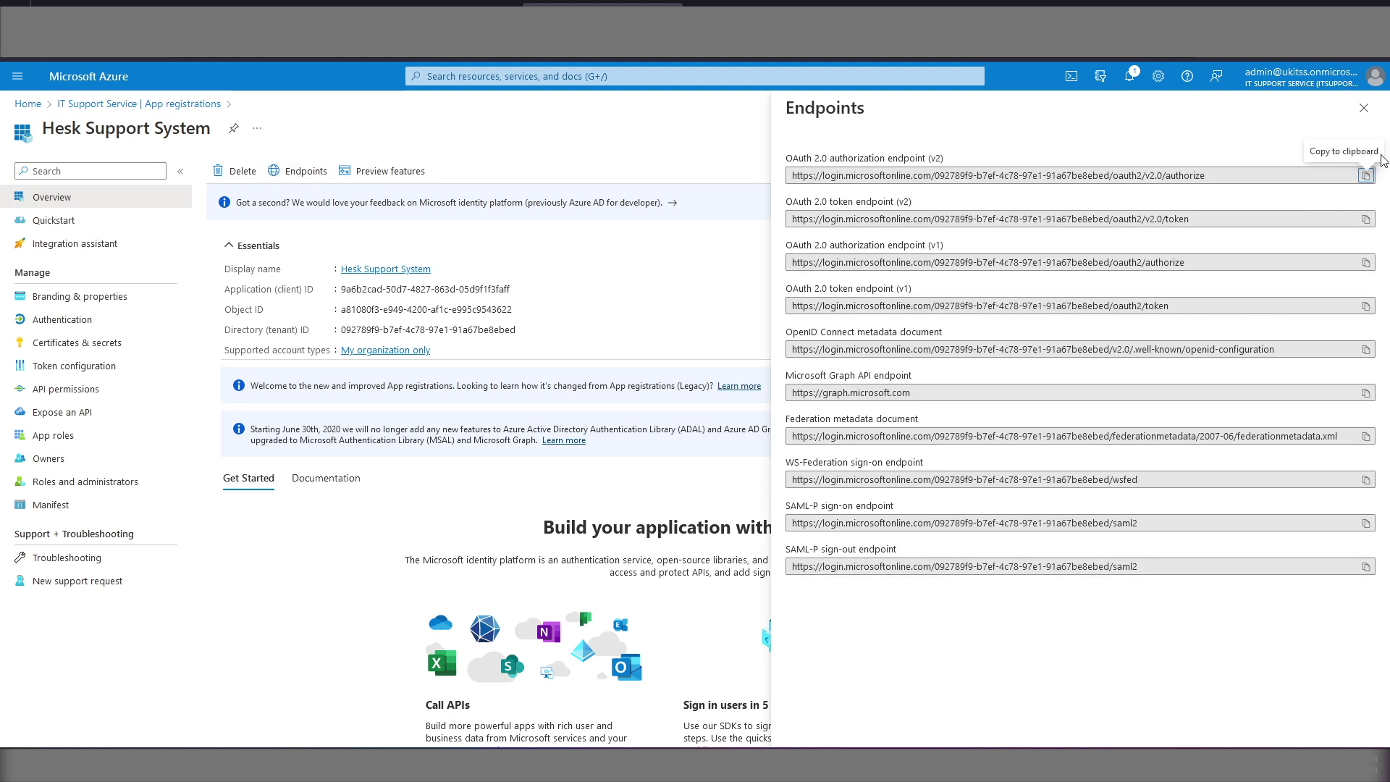
left_click(1366, 175)
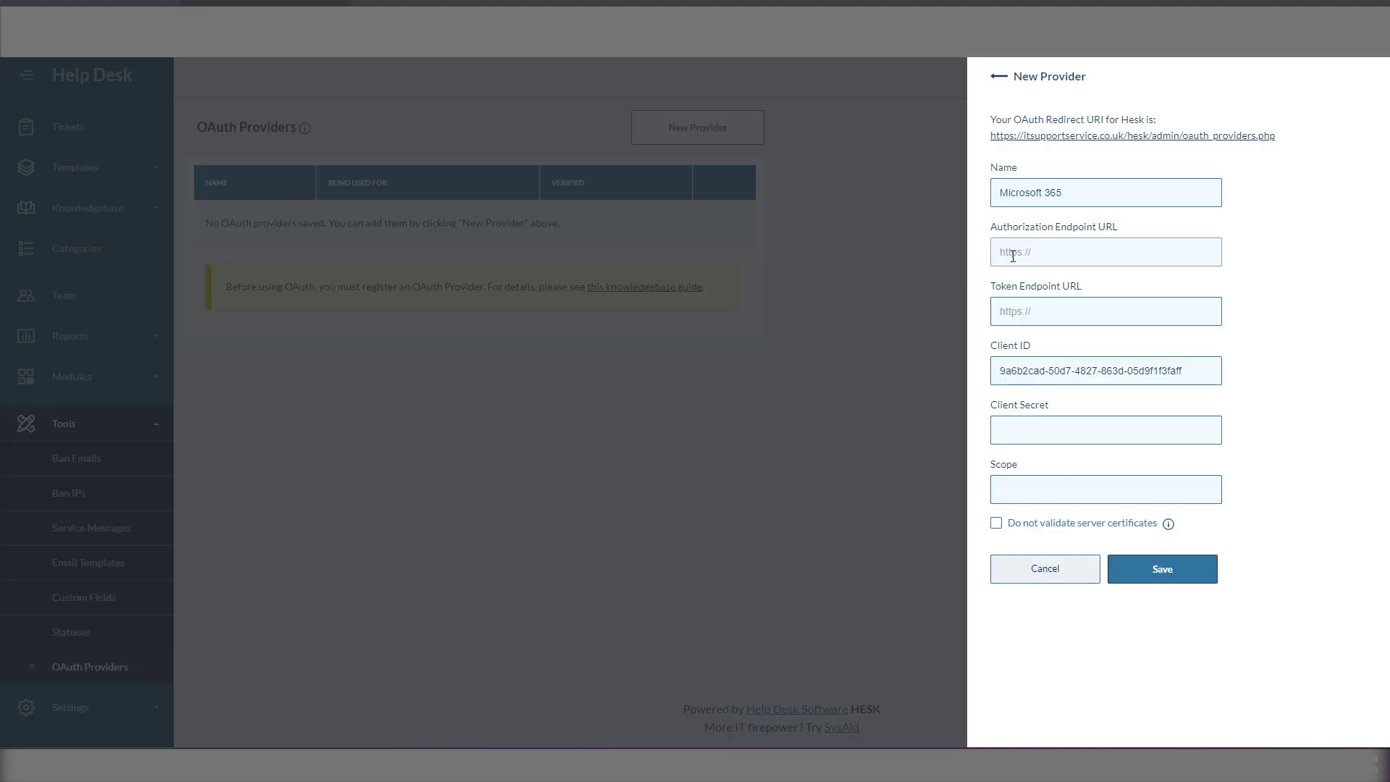
right_click(1012, 256)
left_click(1061, 385)
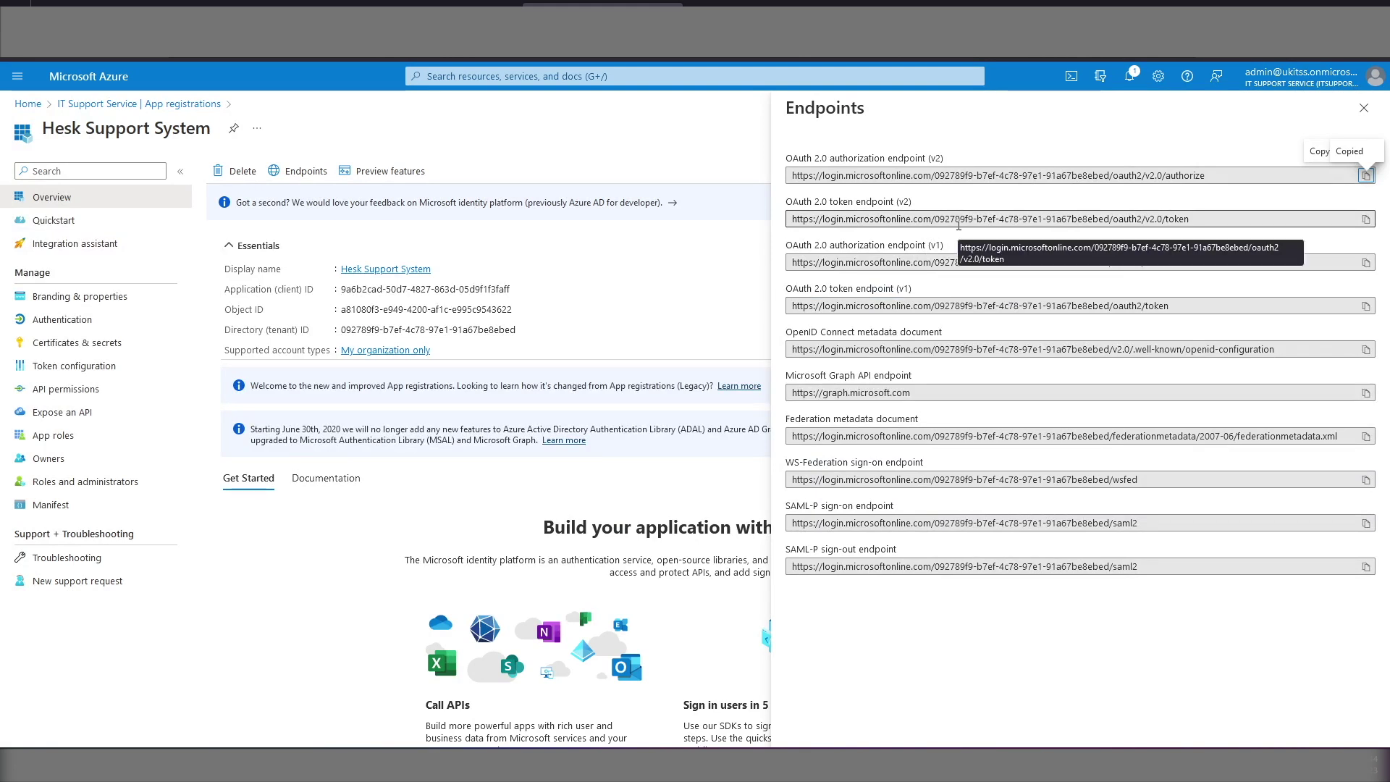
Step: Fill HESK's Token Endpoint URL with the v2 token endpoint, then close Endpoints
left_click(1367, 219)
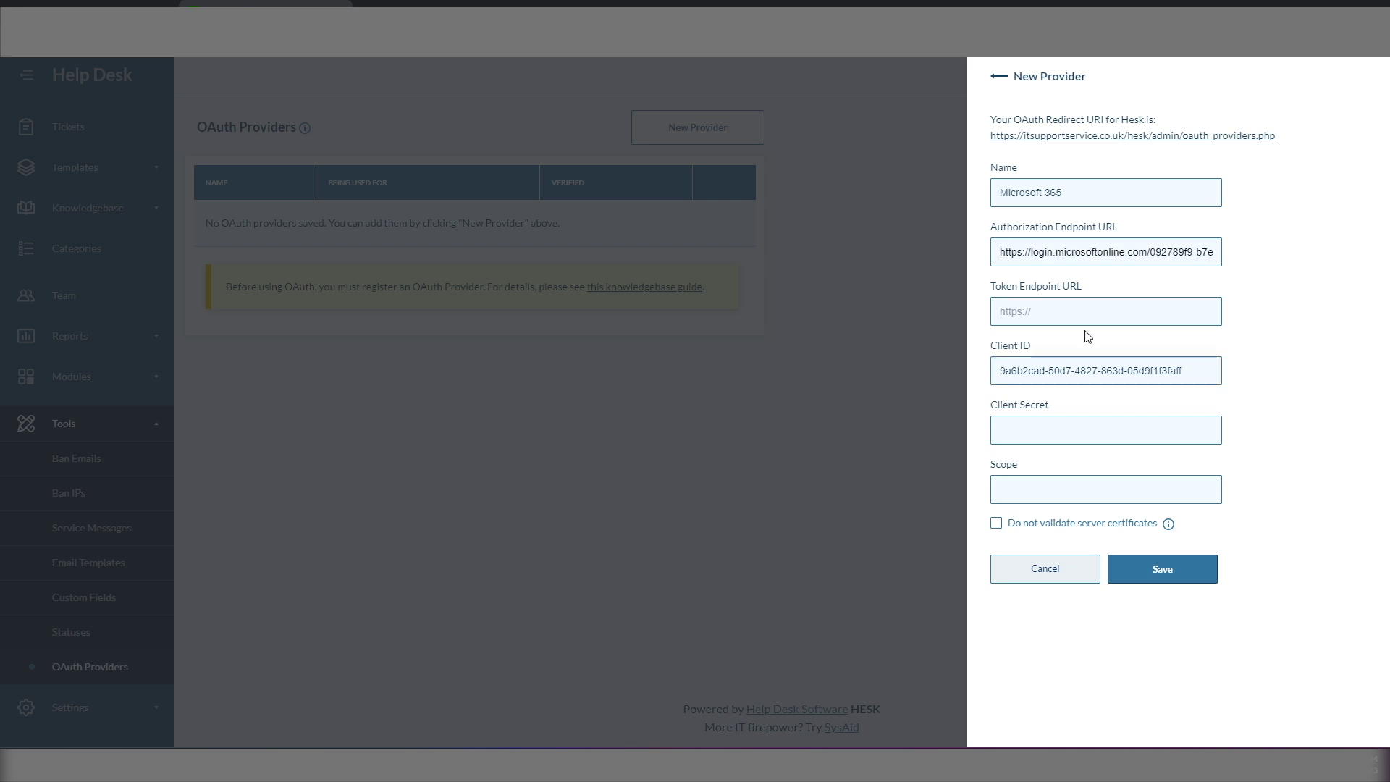
left_click(1043, 312)
right_click(1042, 311)
left_click(1079, 439)
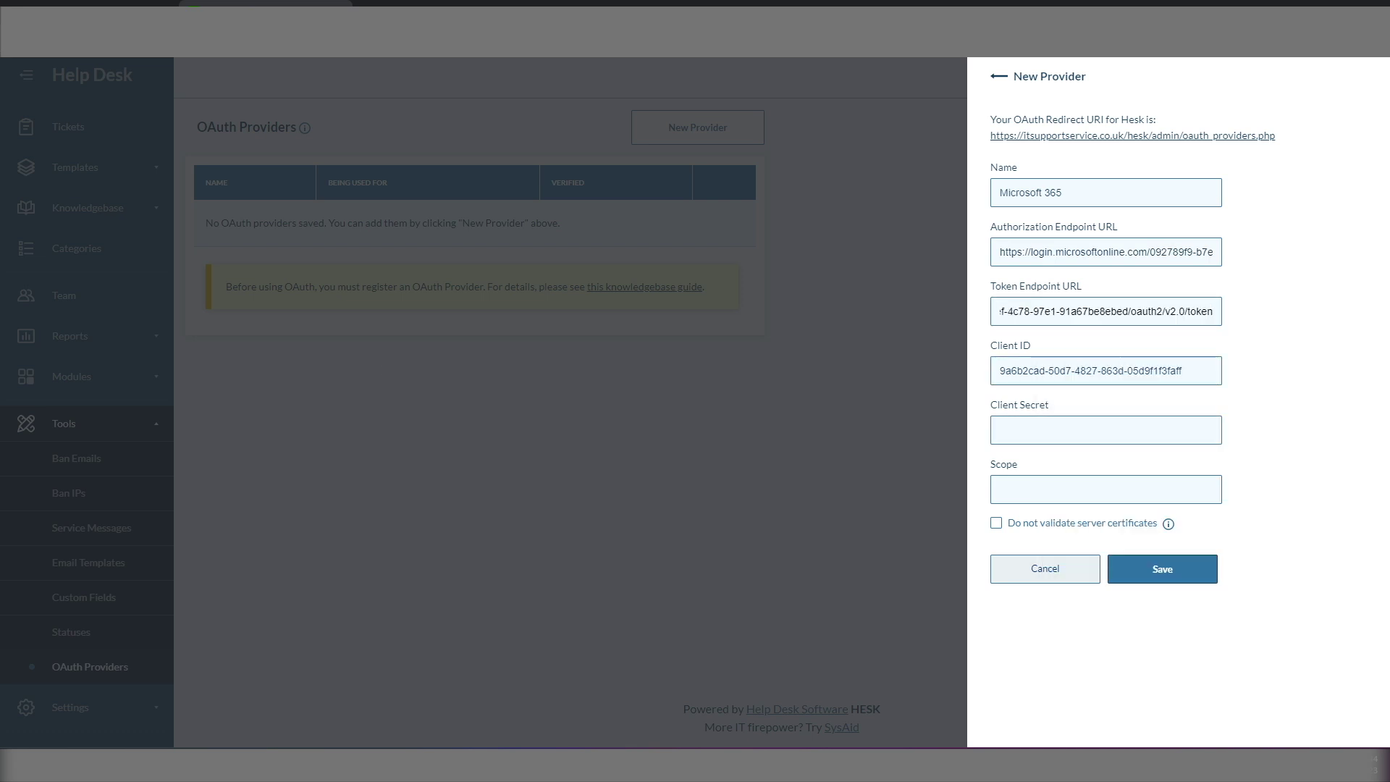
key("alt+Tab")
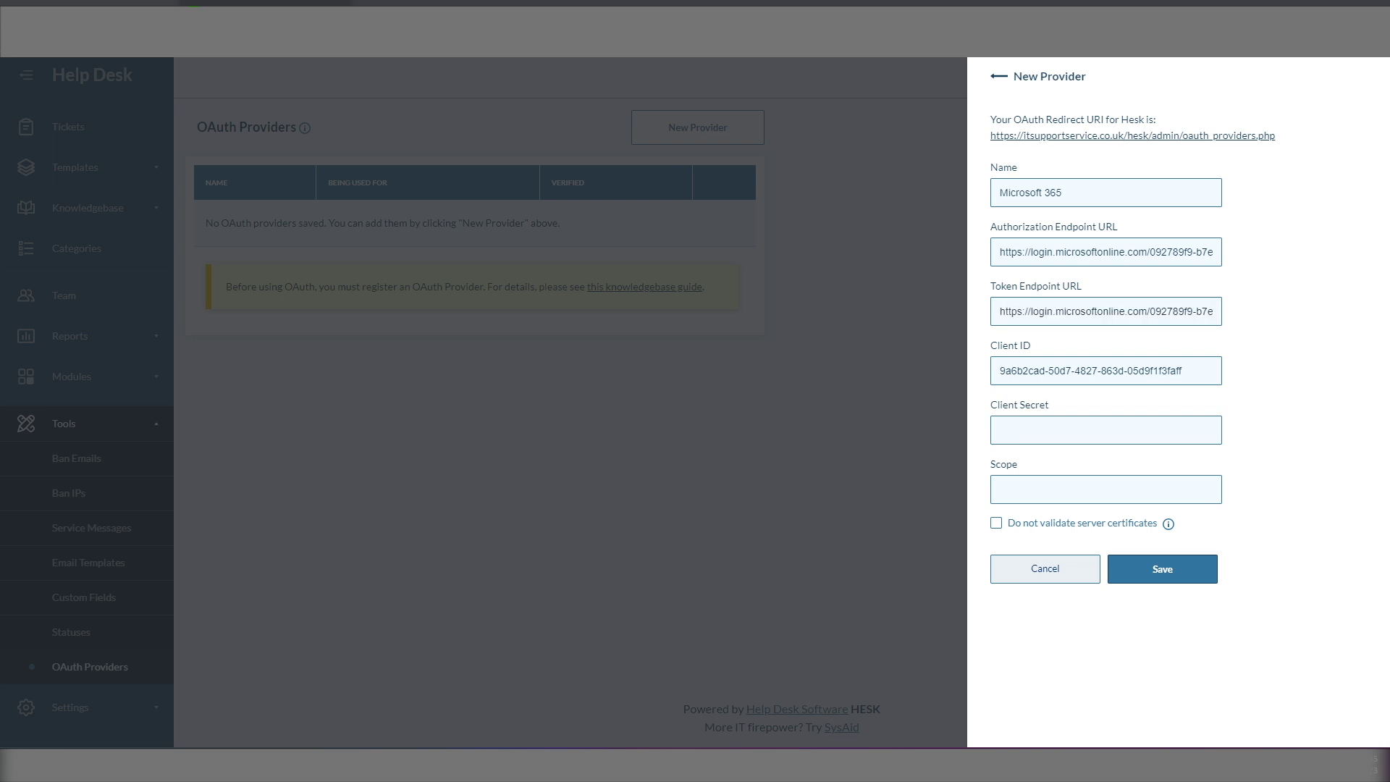
key("alt+Tab")
left_click(1364, 124)
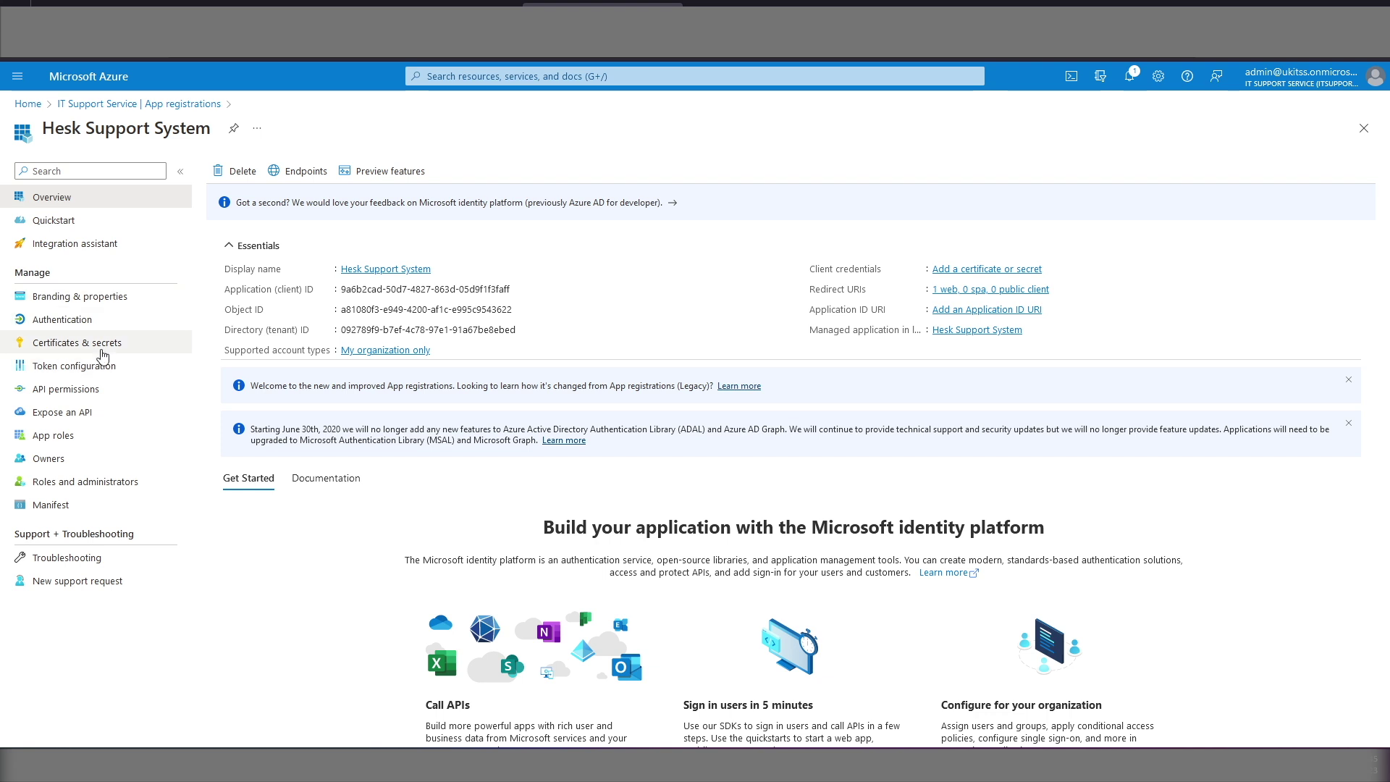
Step: Create a client secret named 'Hesk' that expires after 730 days
left_click(73, 347)
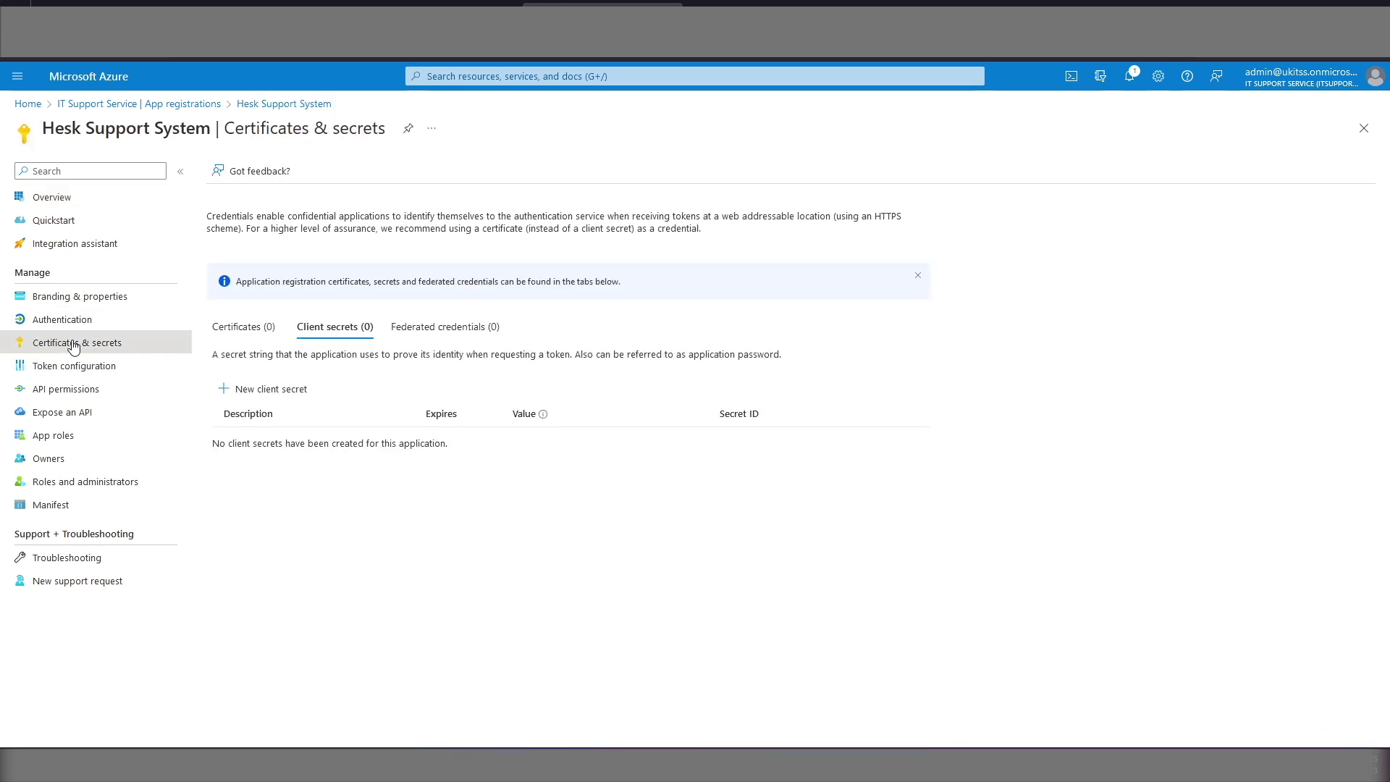
left_click(272, 391)
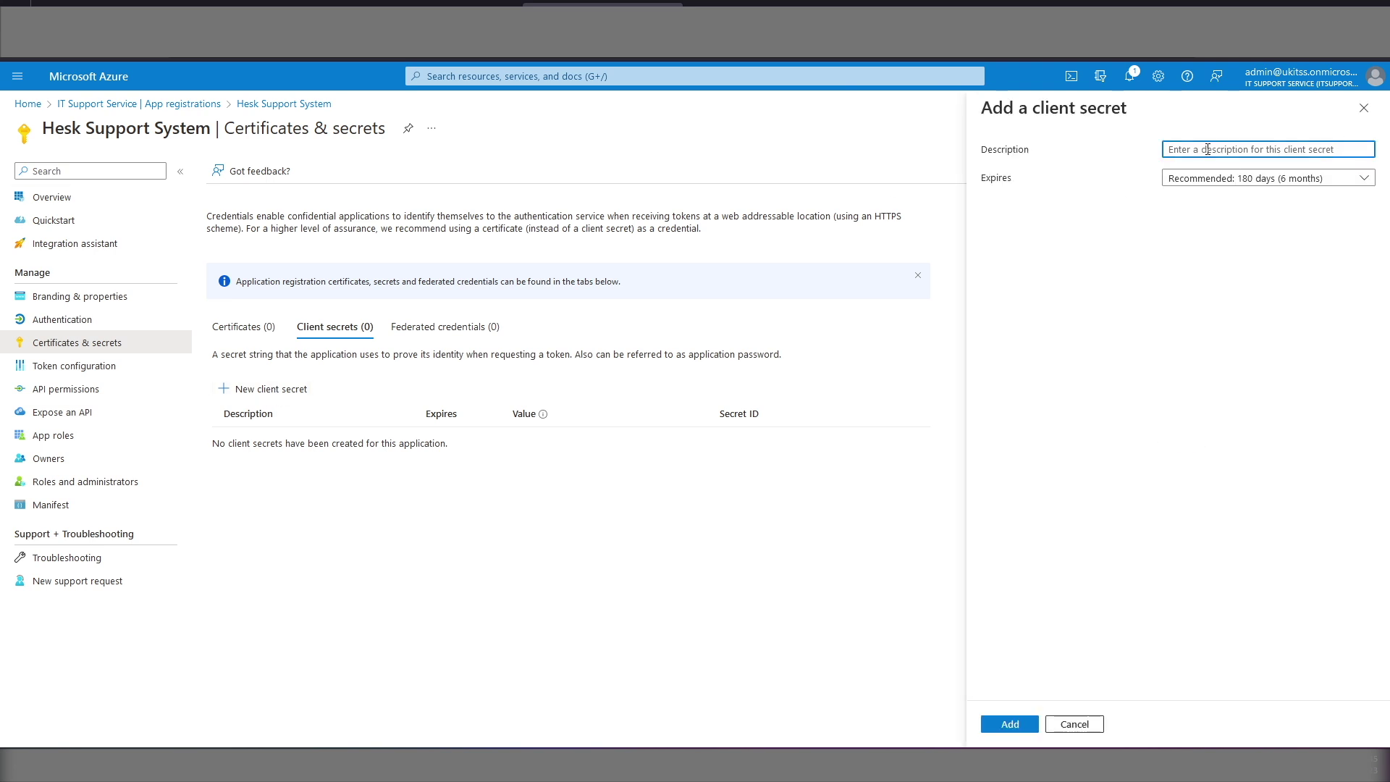
type("Hesk")
left_click(1254, 179)
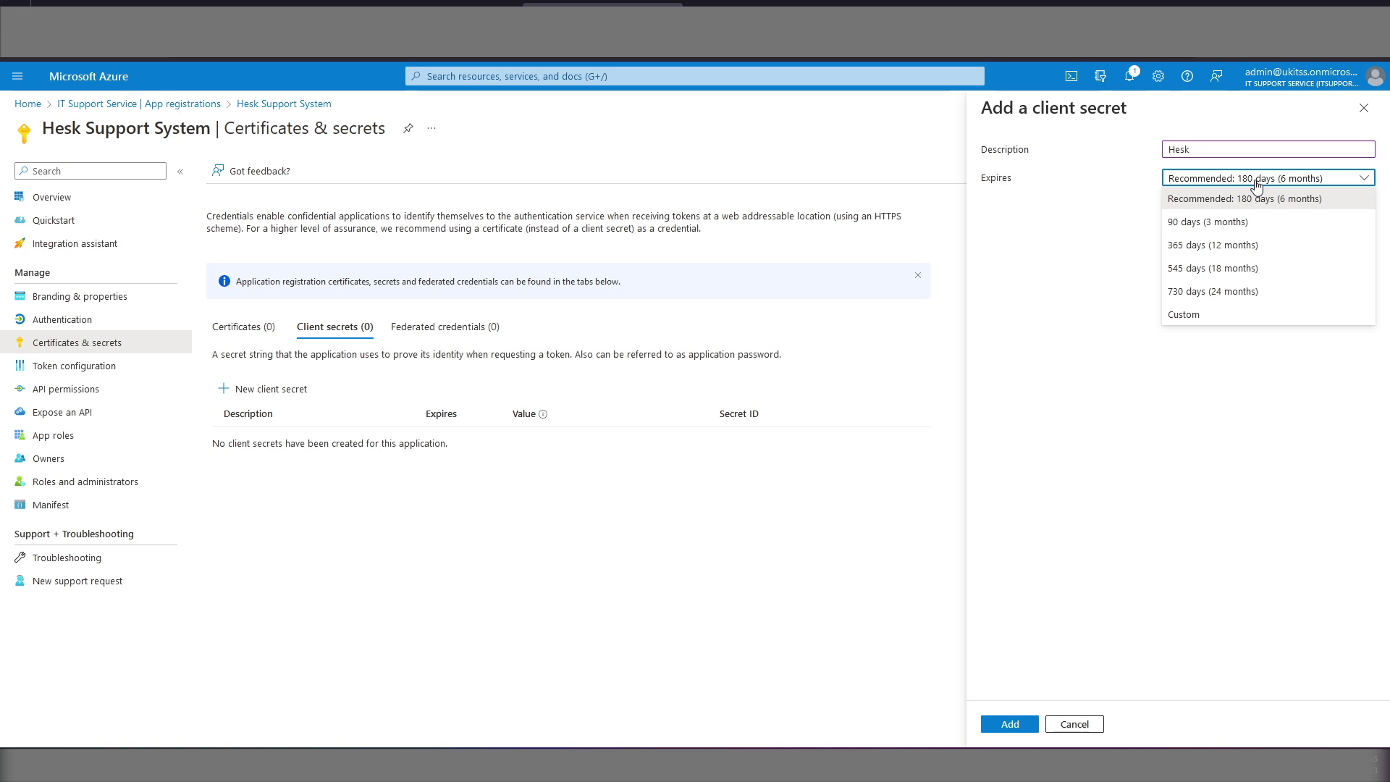
left_click(1229, 292)
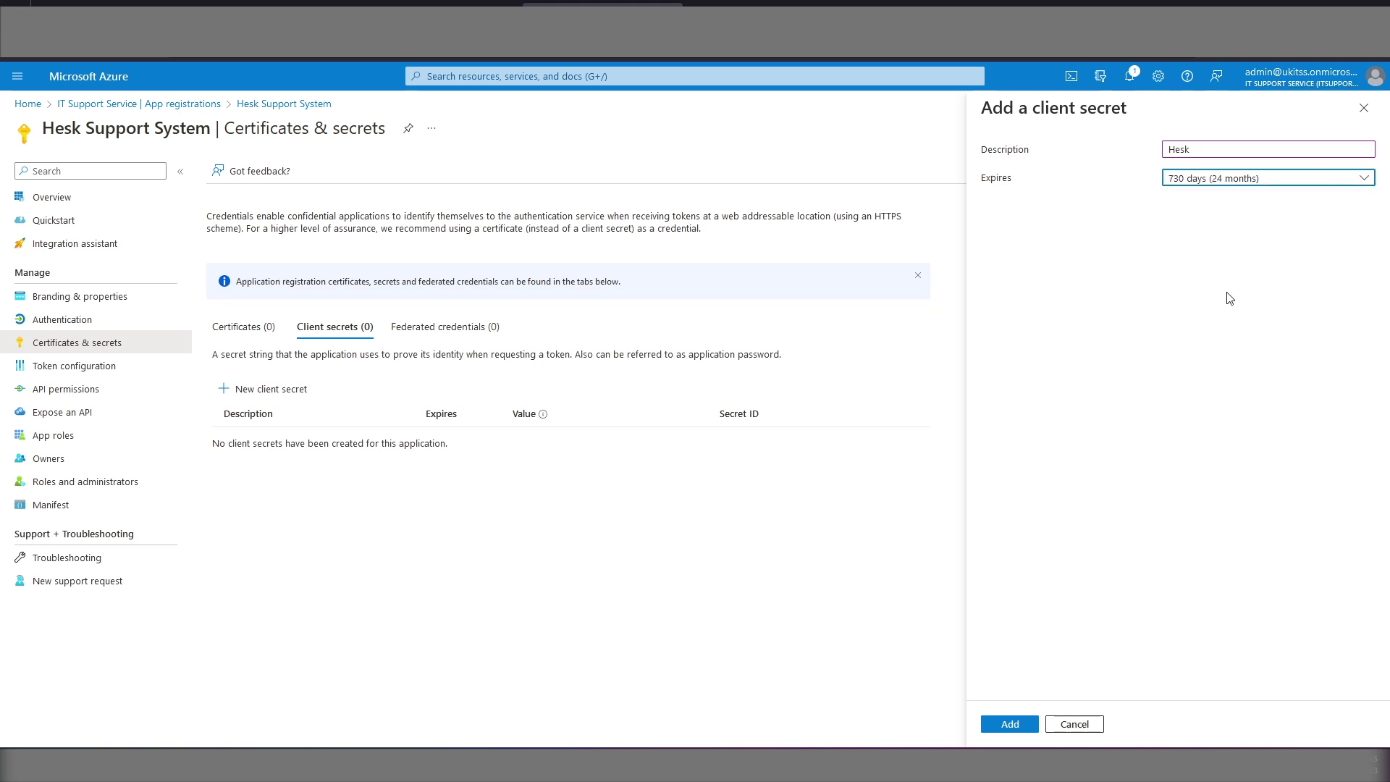
left_click(1013, 726)
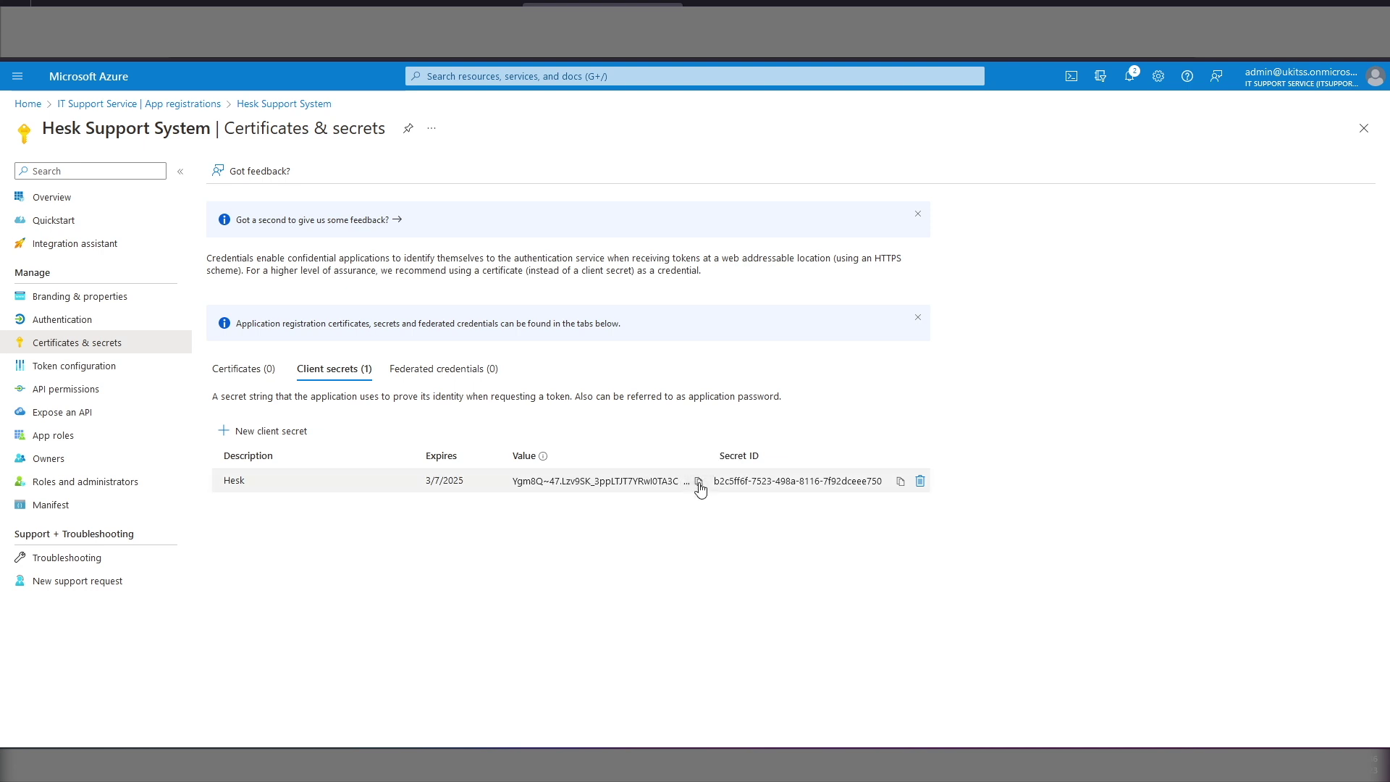
Step: Put the new secret's value into HESK's Client Secret field
left_click(699, 483)
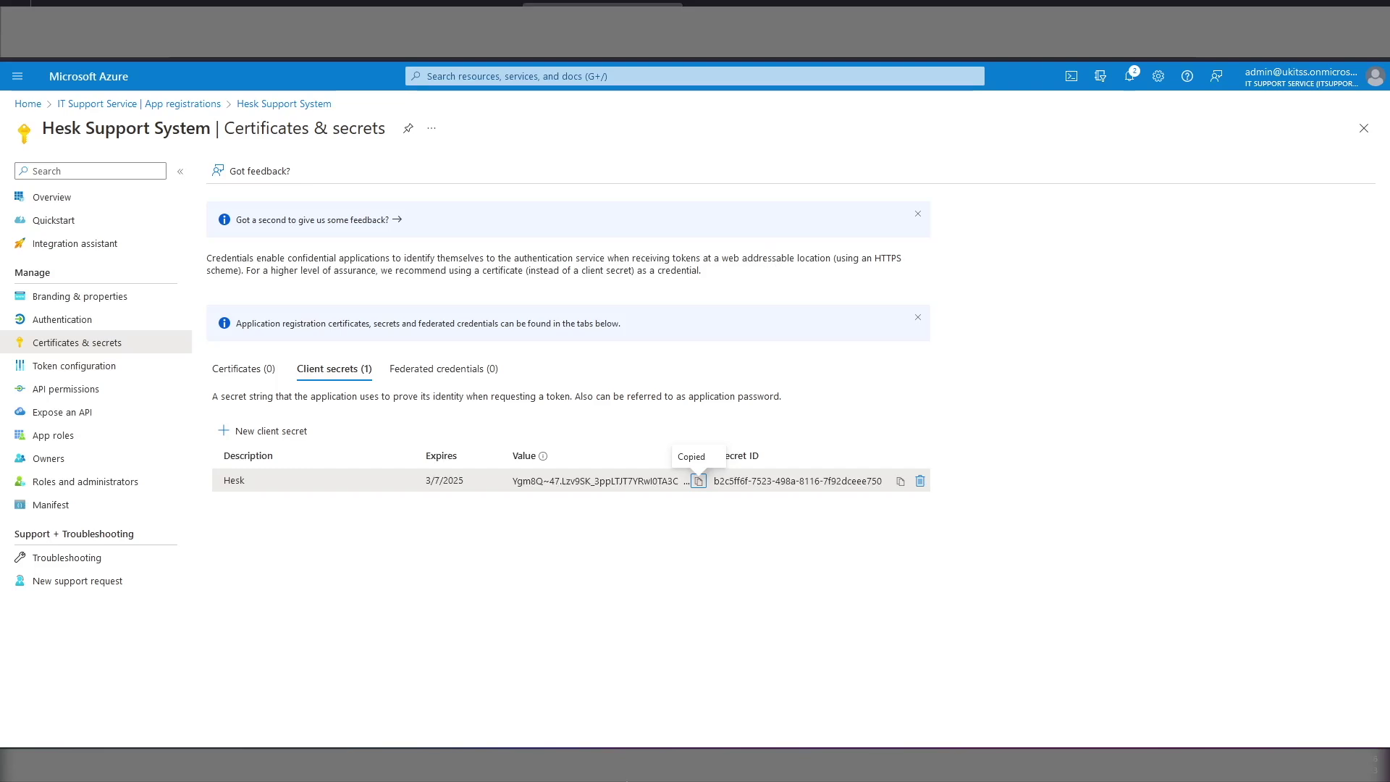
left_click(539, 699)
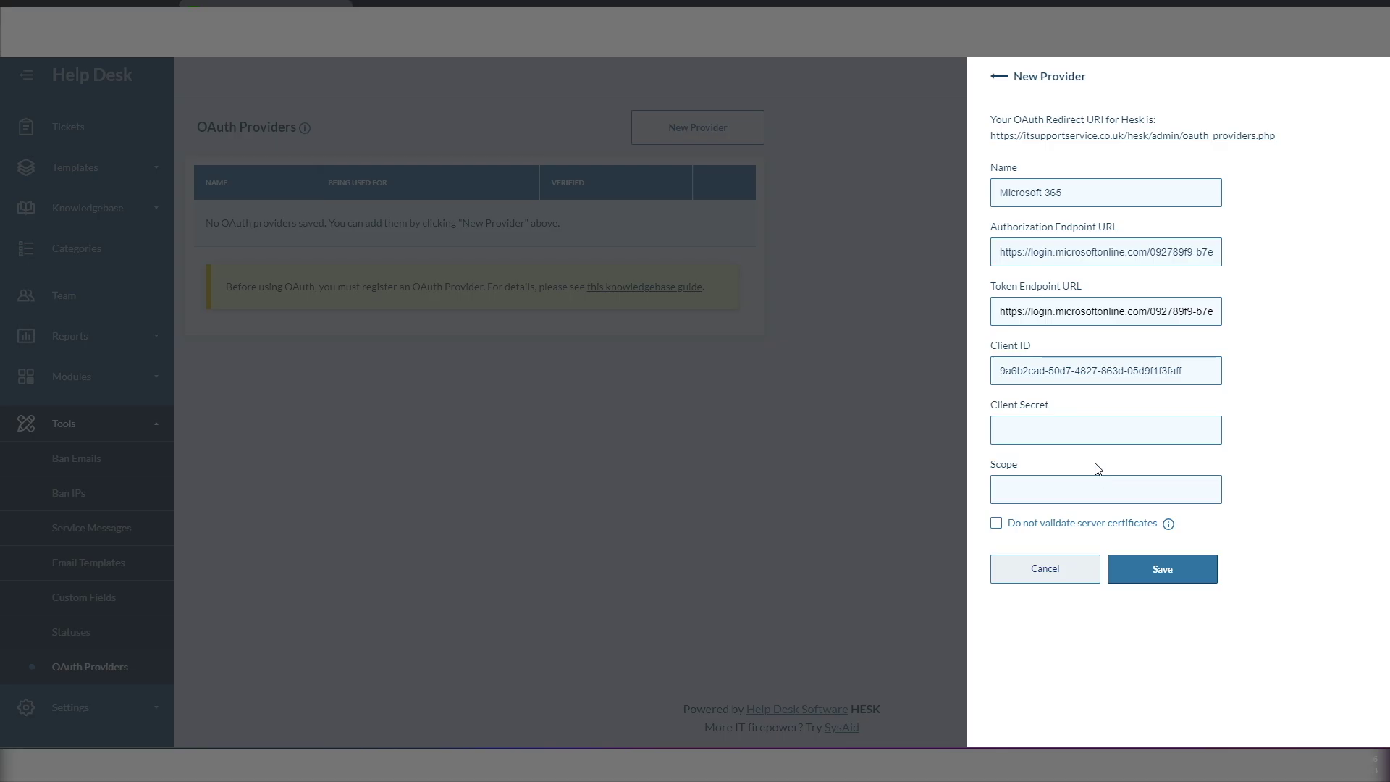
right_click(1048, 430)
left_click(1089, 557)
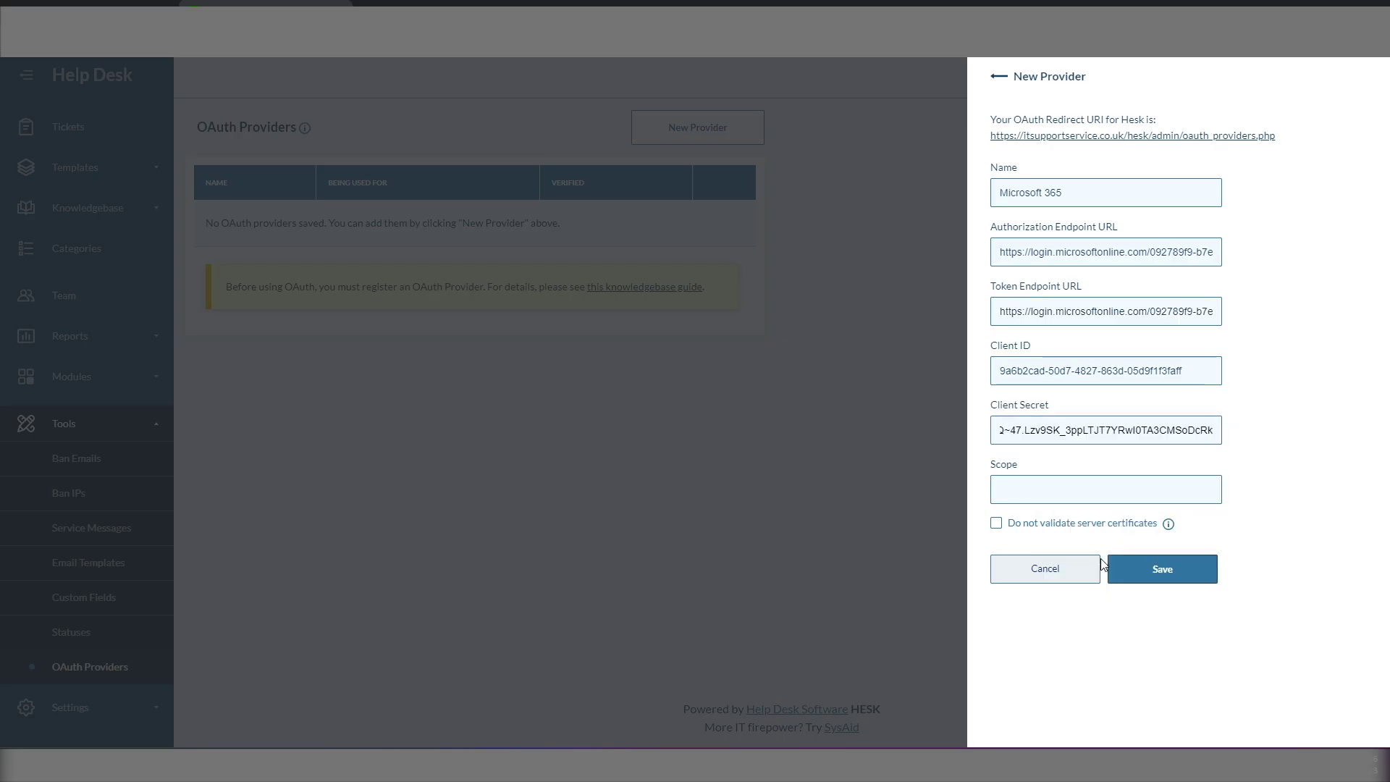
key("alt+Tab")
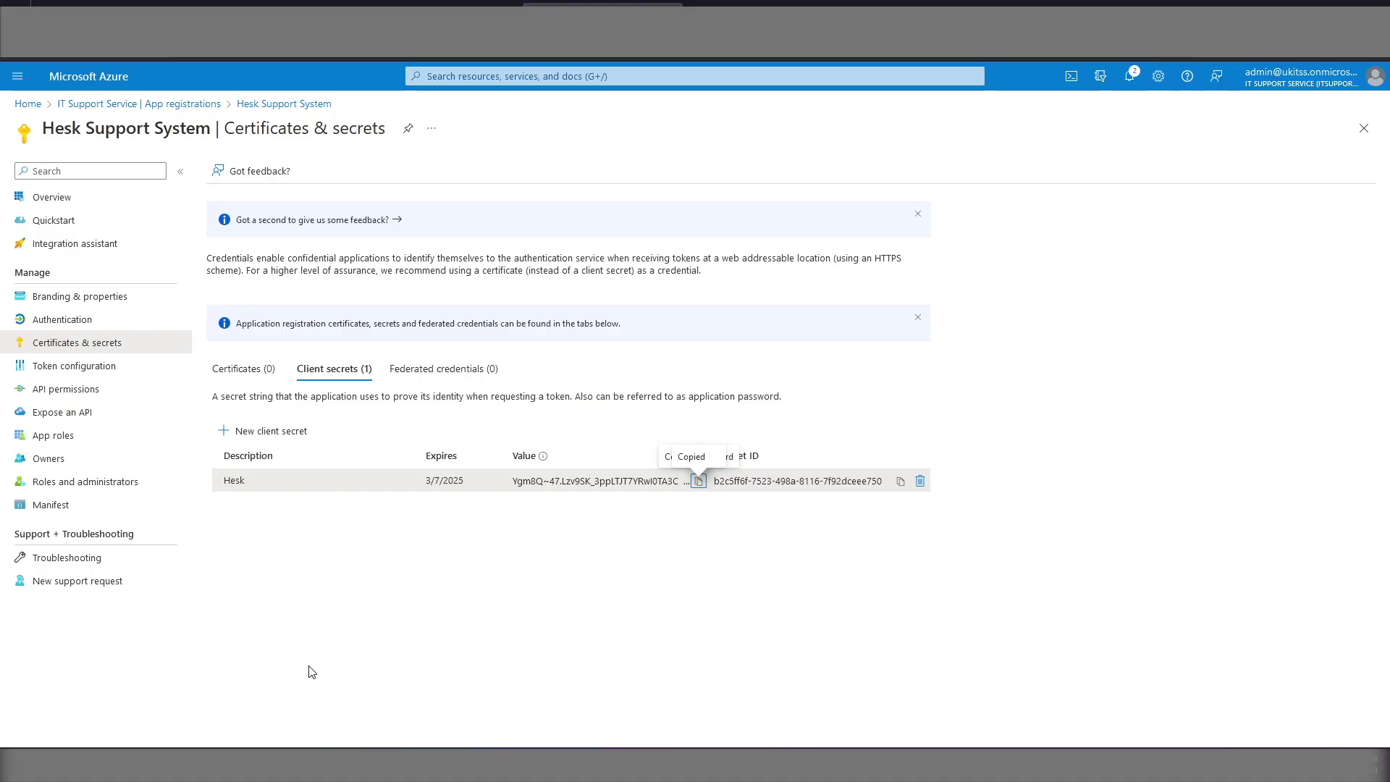
left_click(54, 395)
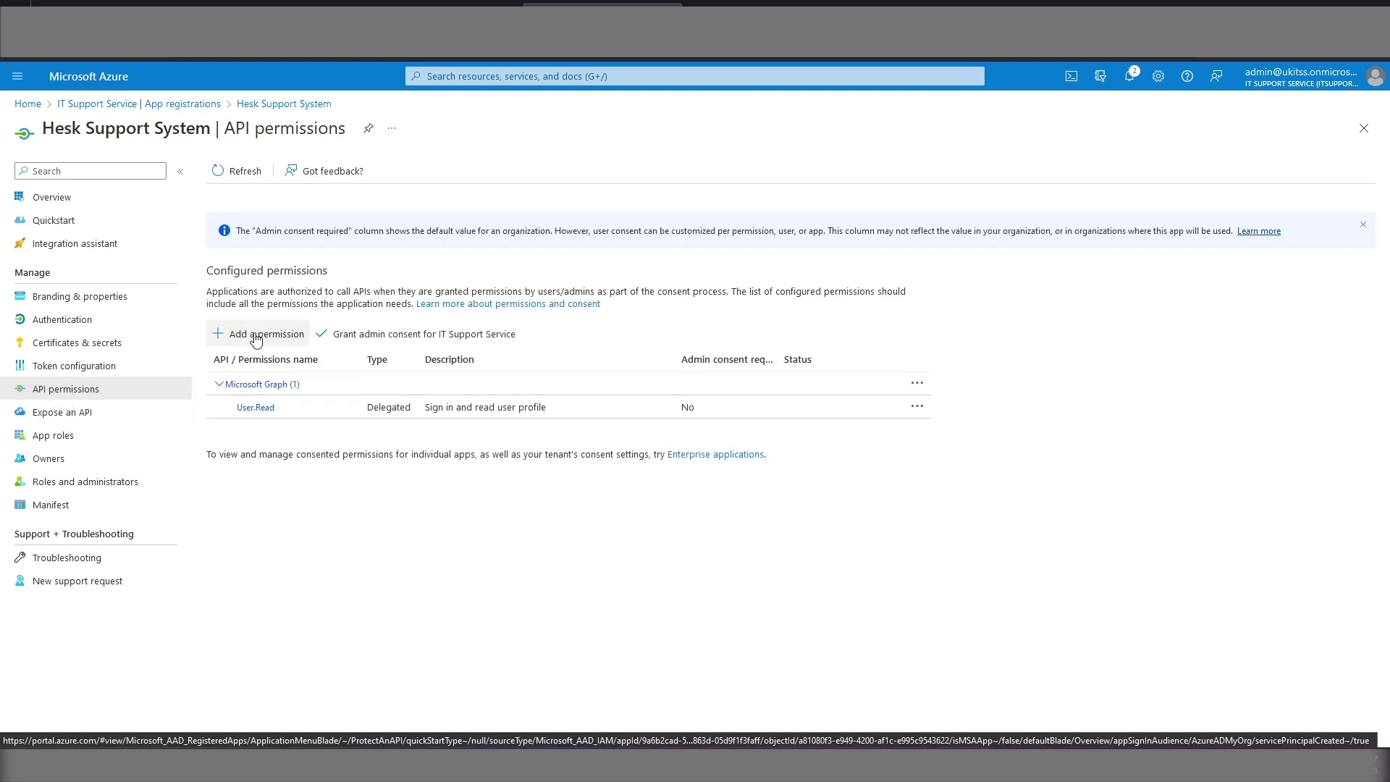
Step: Add the delegated Microsoft Graph offline_access permission to Hesk Support System
left_click(255, 337)
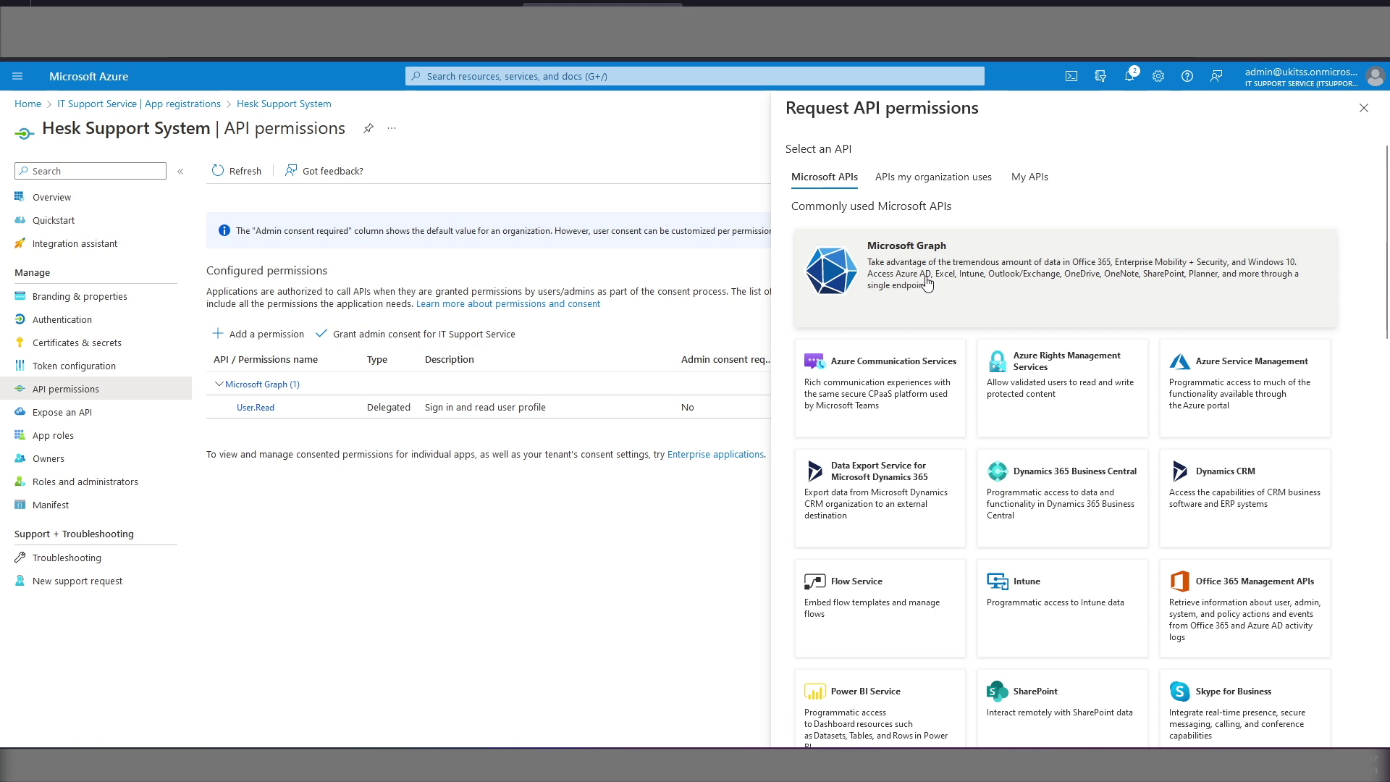
left_click(927, 283)
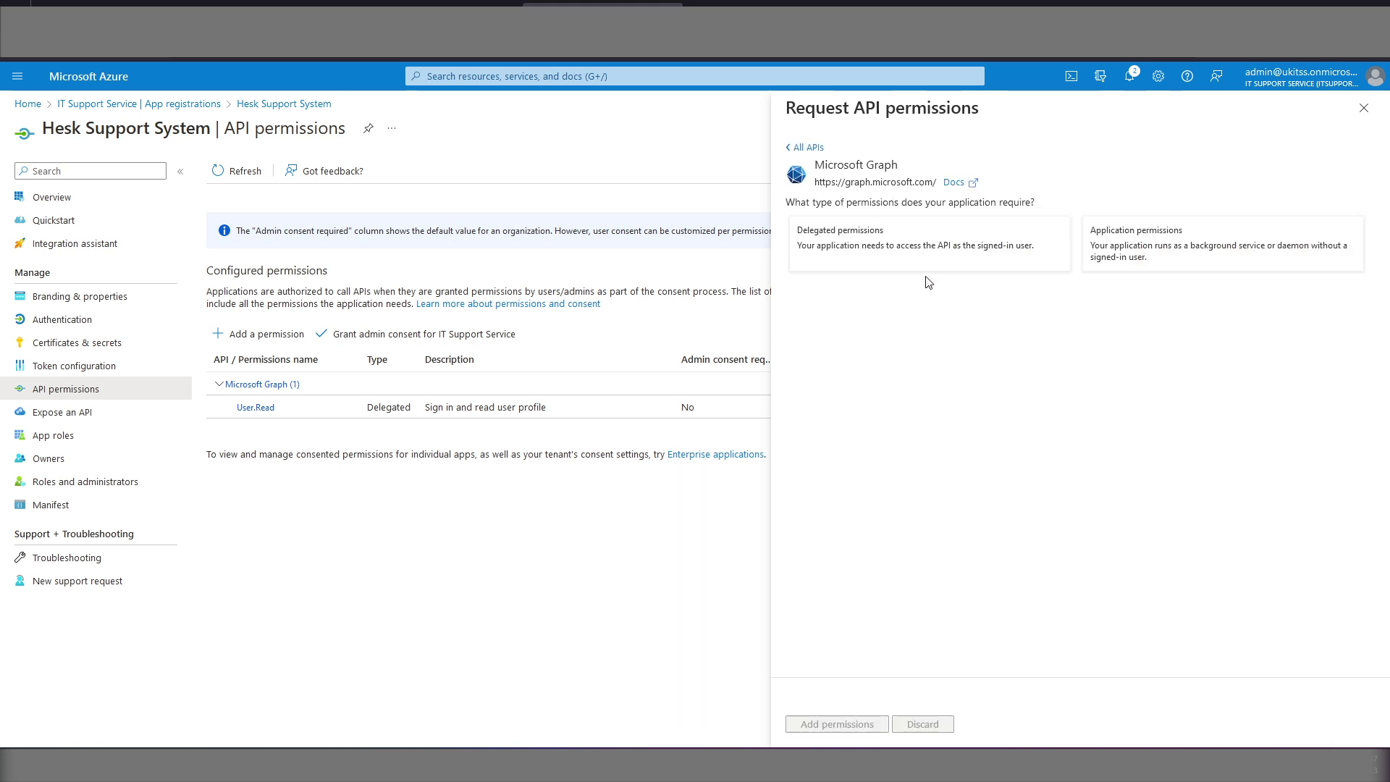
left_click(895, 245)
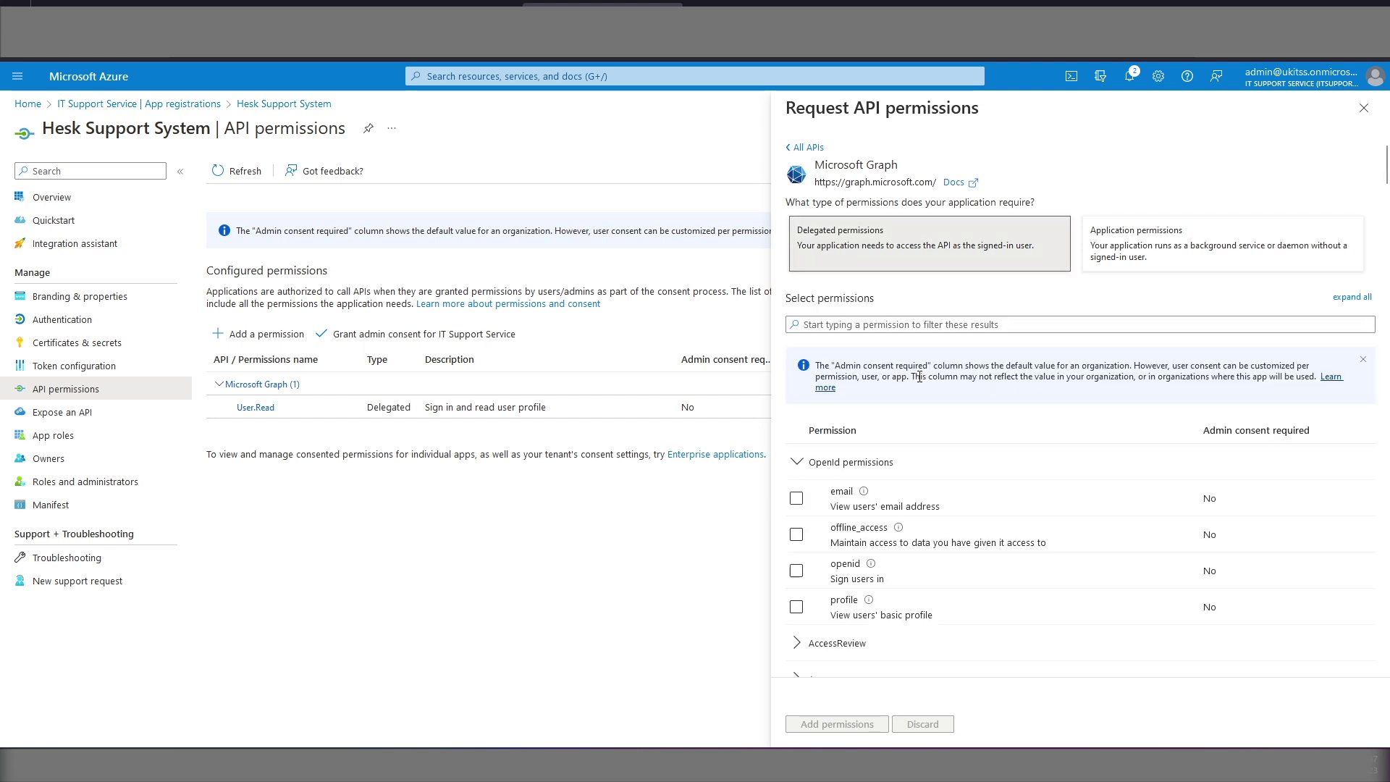
left_click(840, 324)
key("ctrl+v")
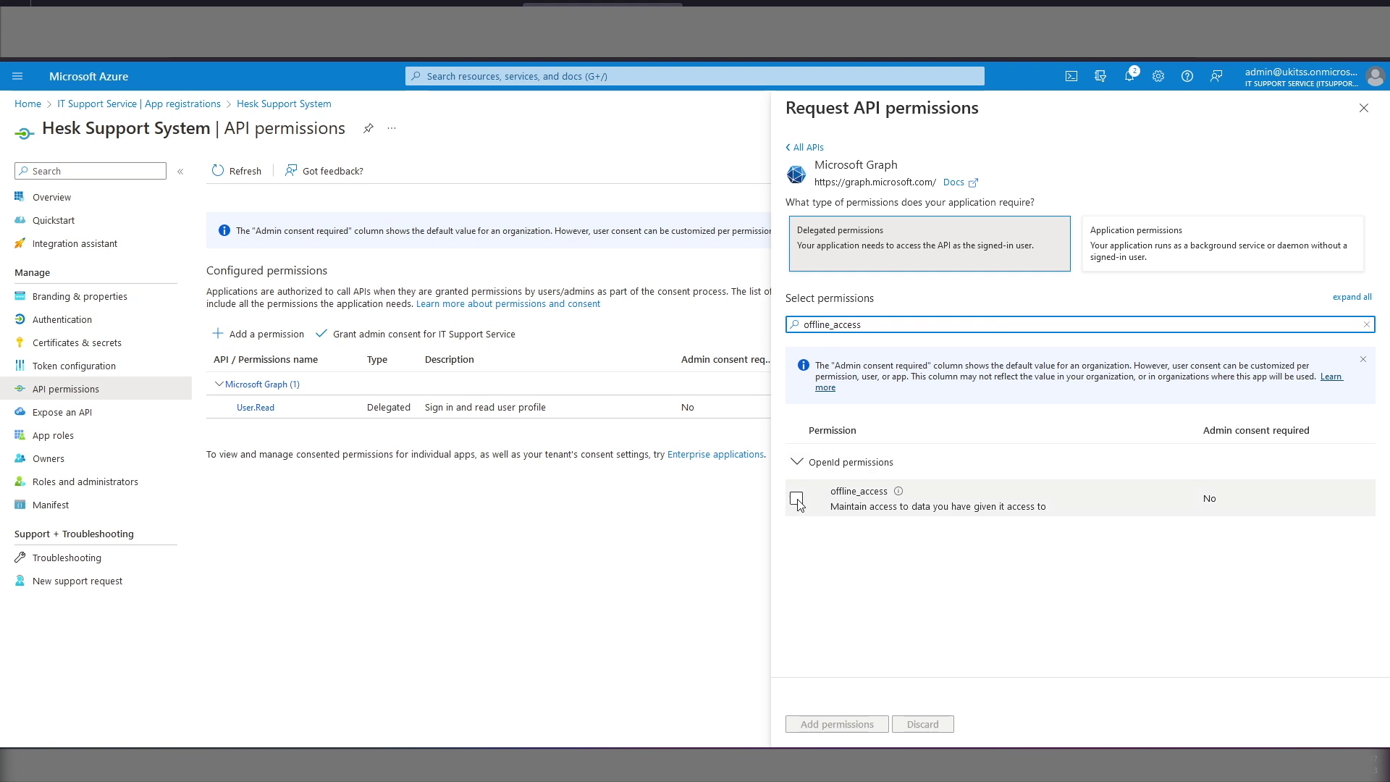
left_click(797, 498)
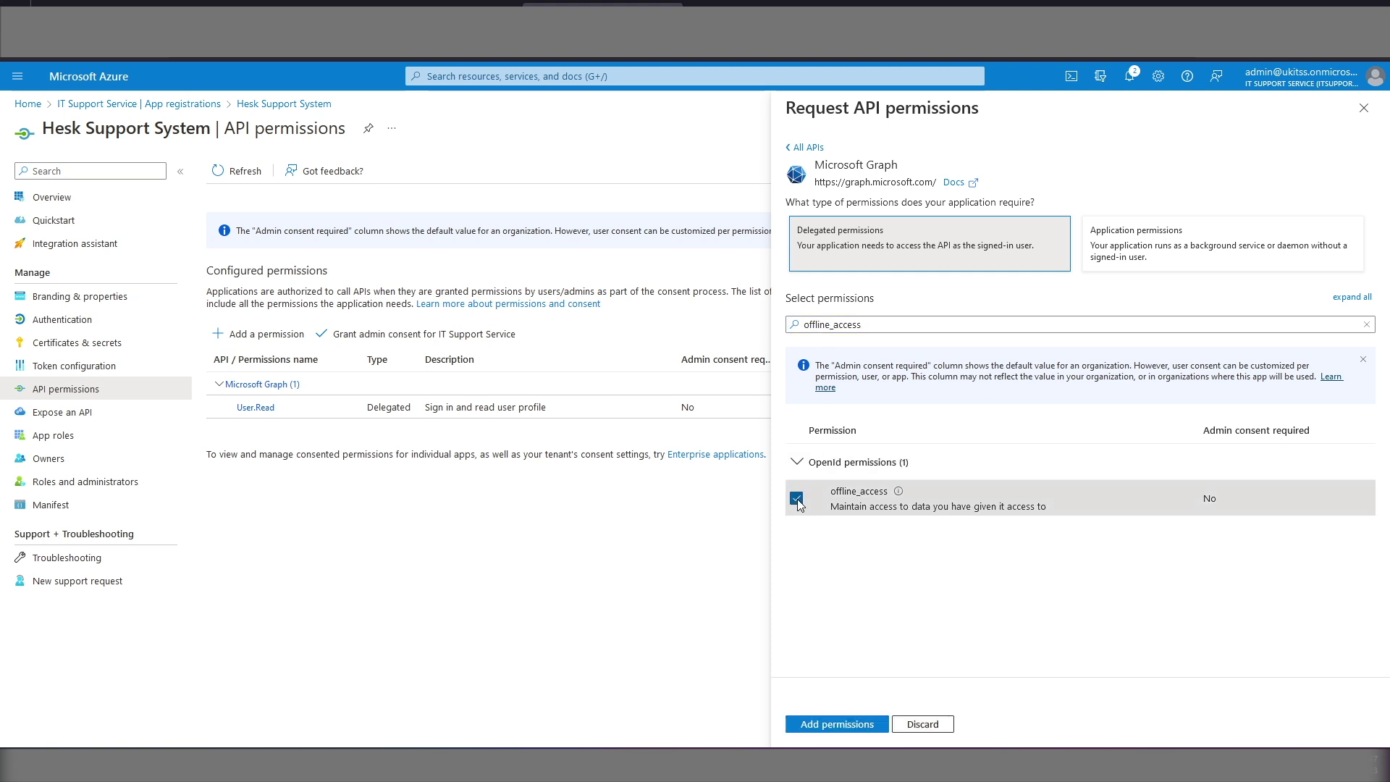
left_click(837, 724)
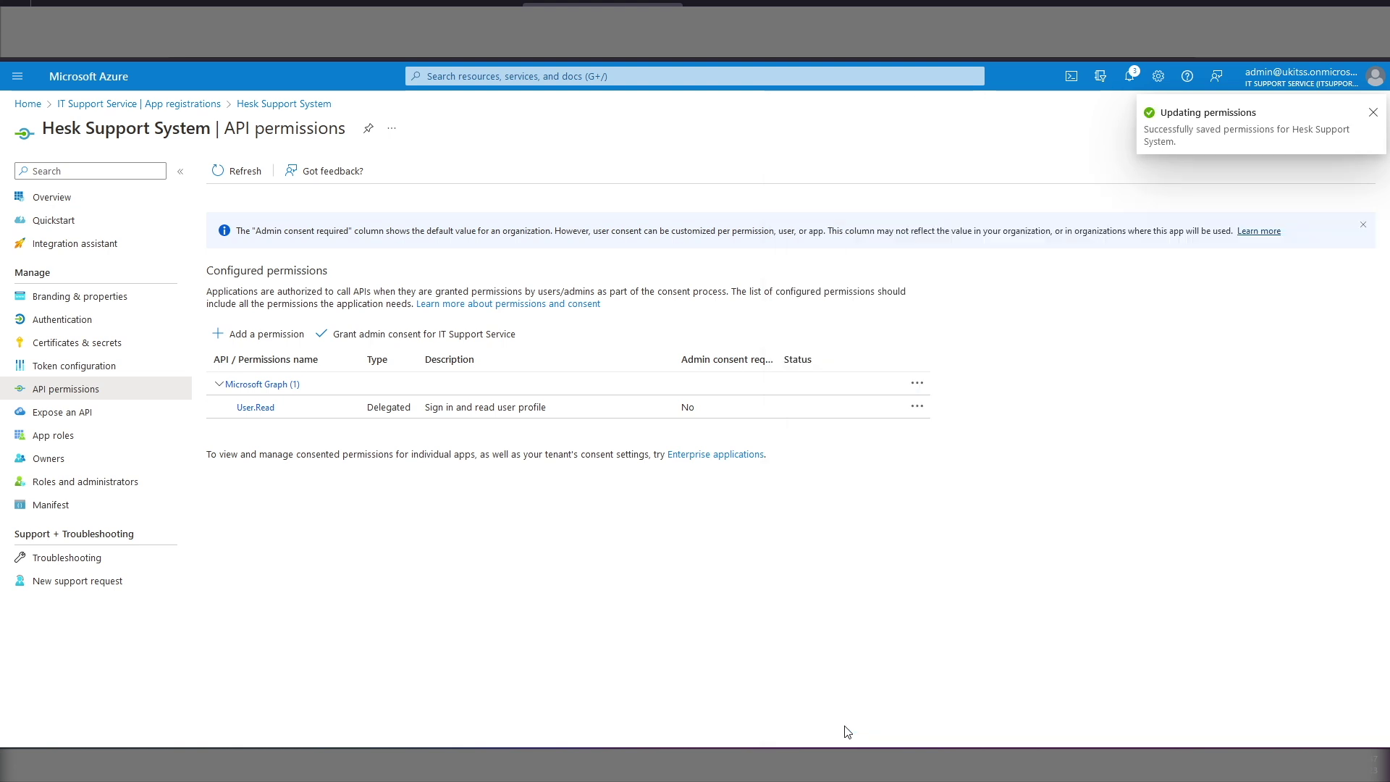
Step: Select delegated Microsoft Graph permissions openid and IMAP.AccessAsUser.All
left_click(253, 370)
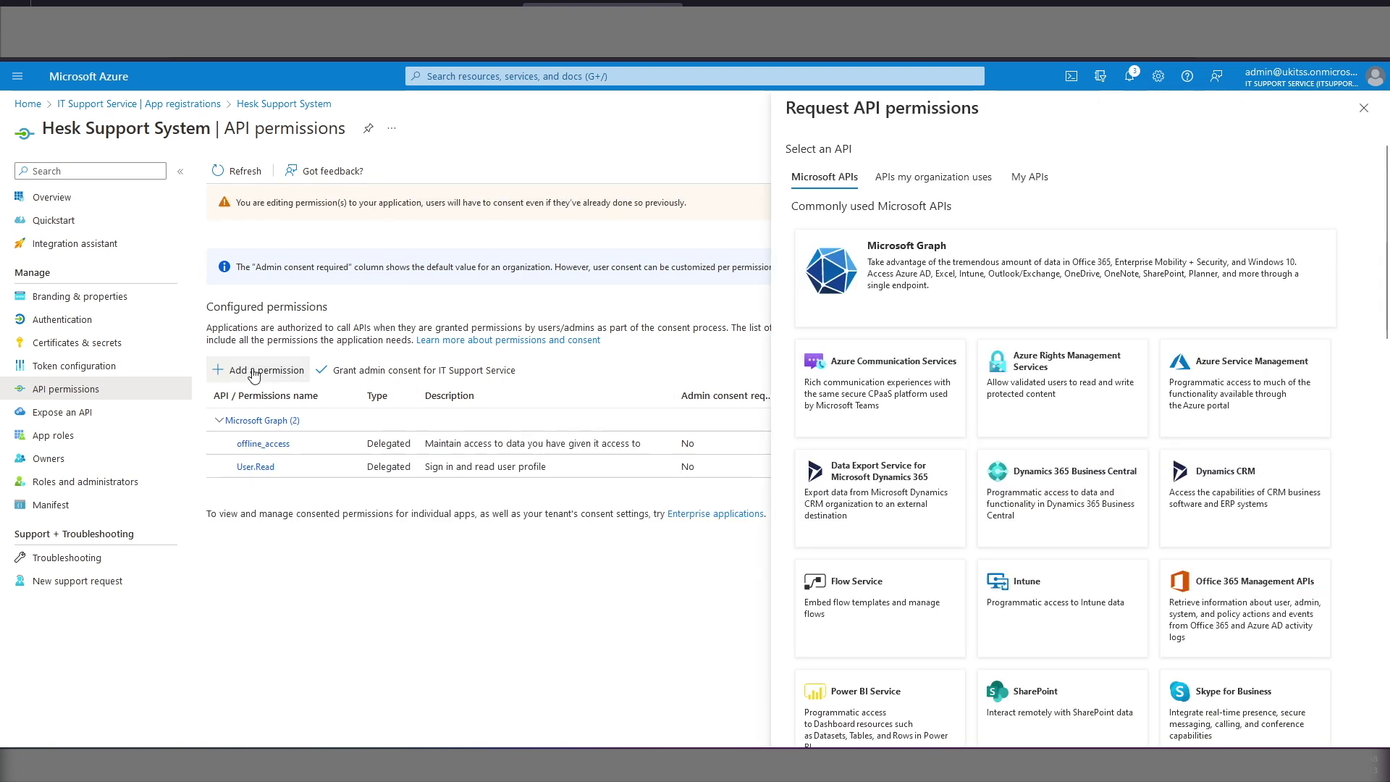
left_click(979, 278)
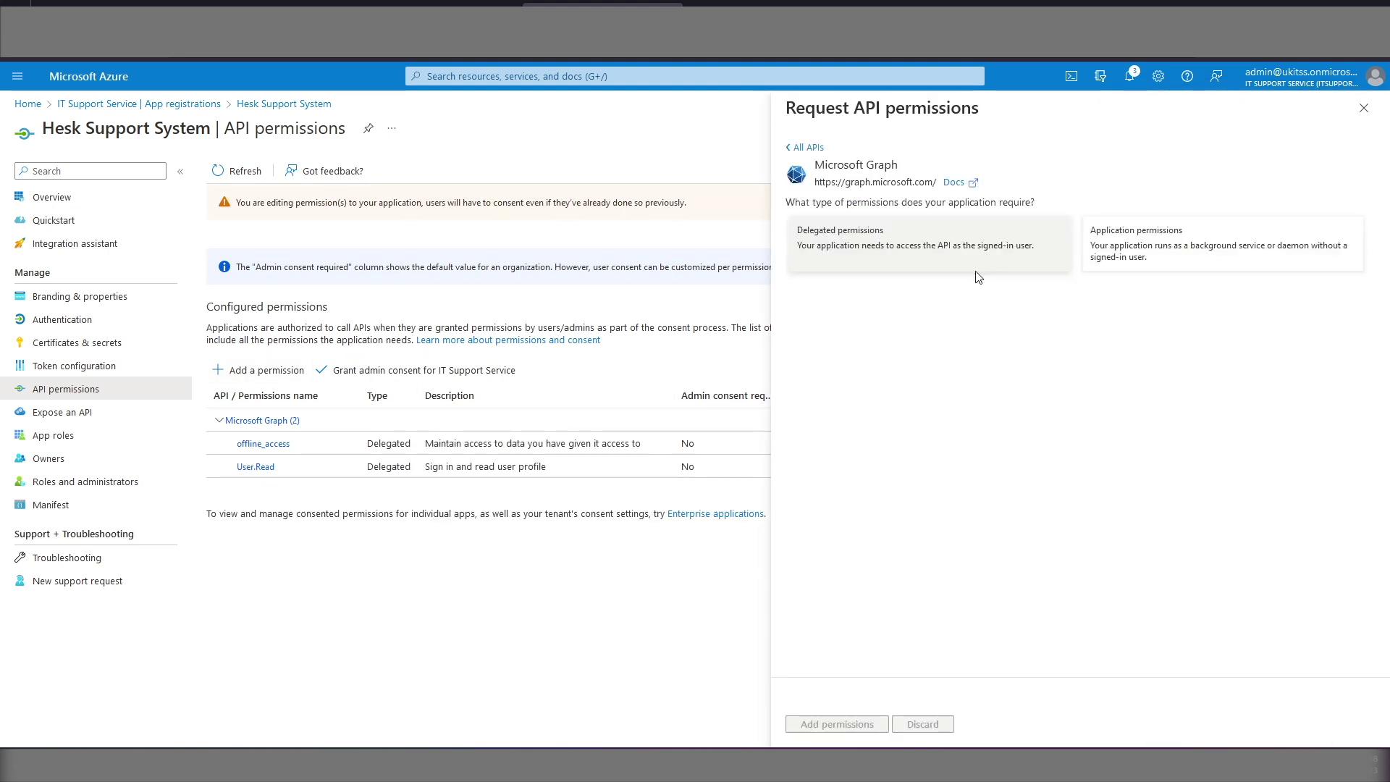
left_click(861, 255)
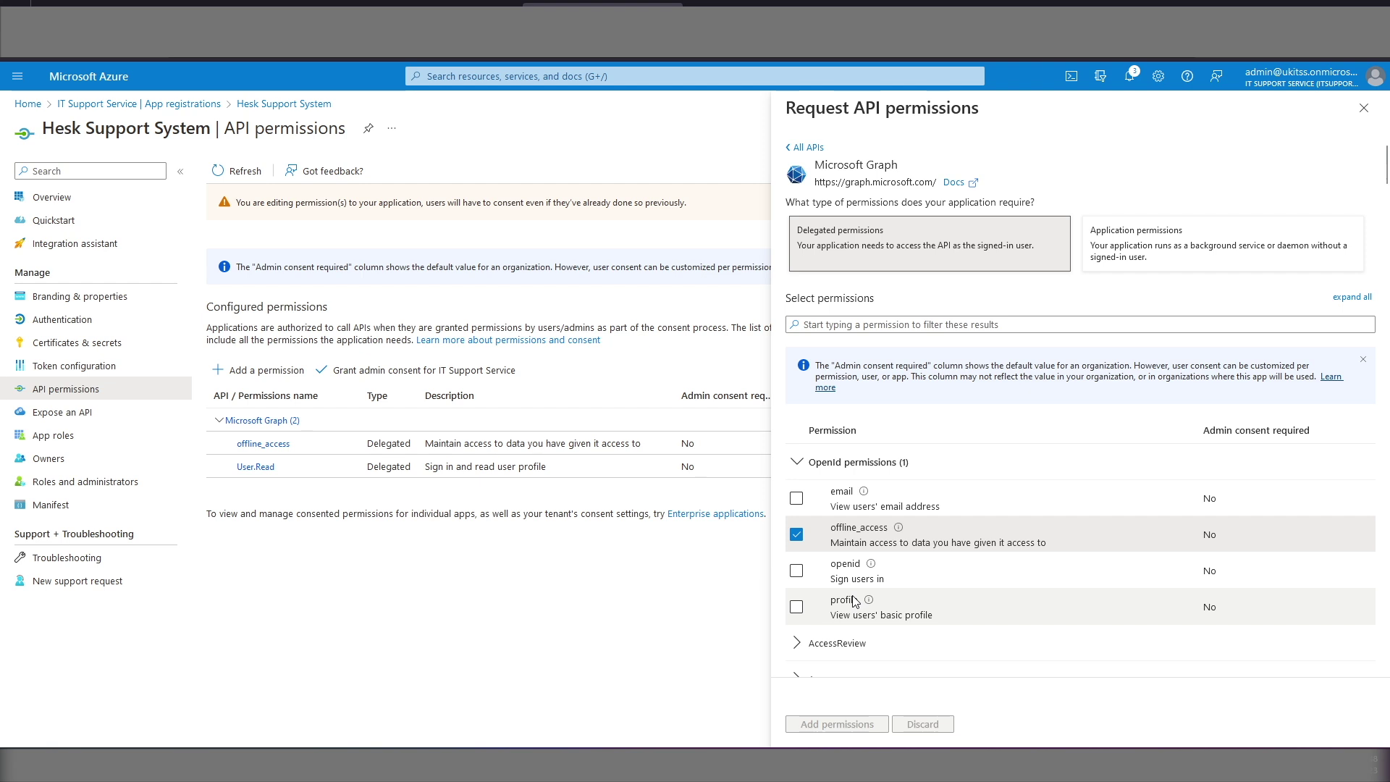
left_click(835, 325)
type("openid")
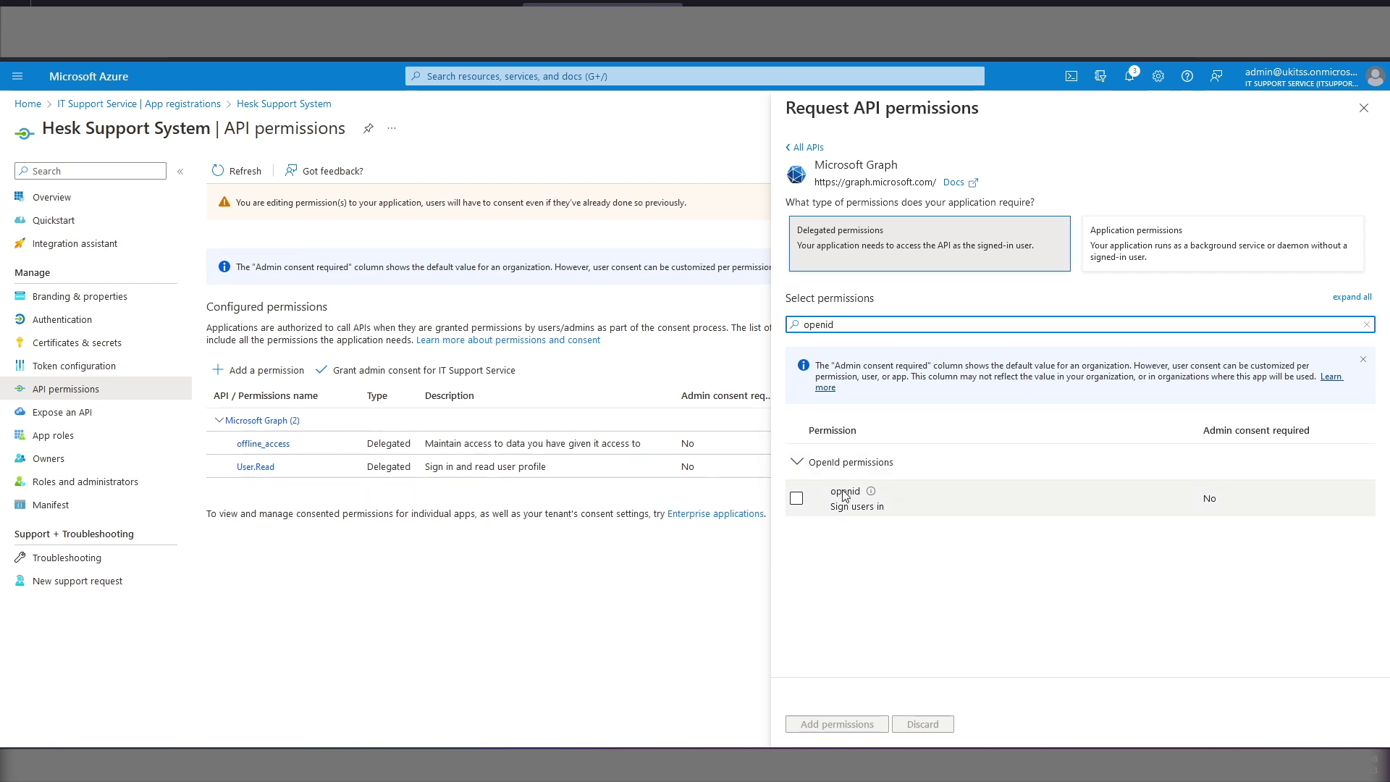
left_click(796, 499)
double_click(819, 324)
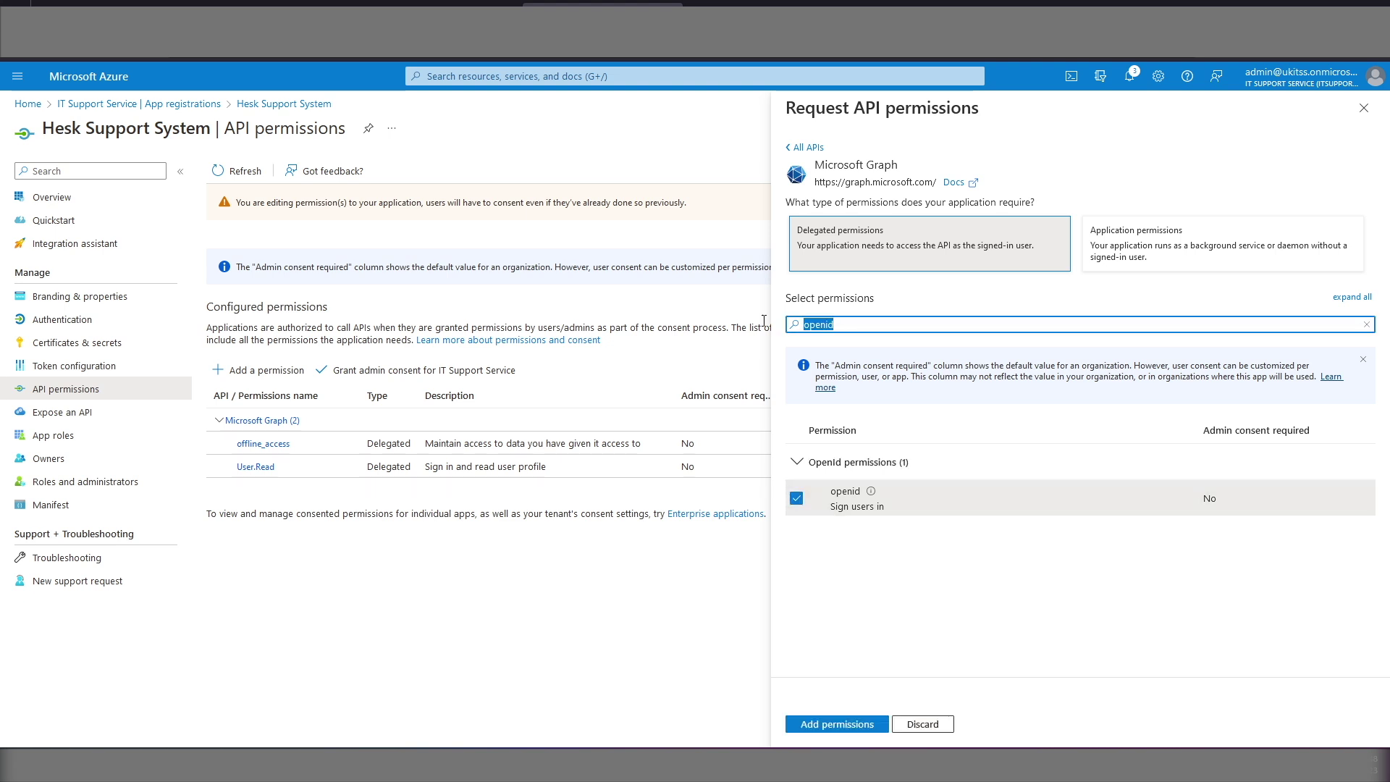
type("imap.")
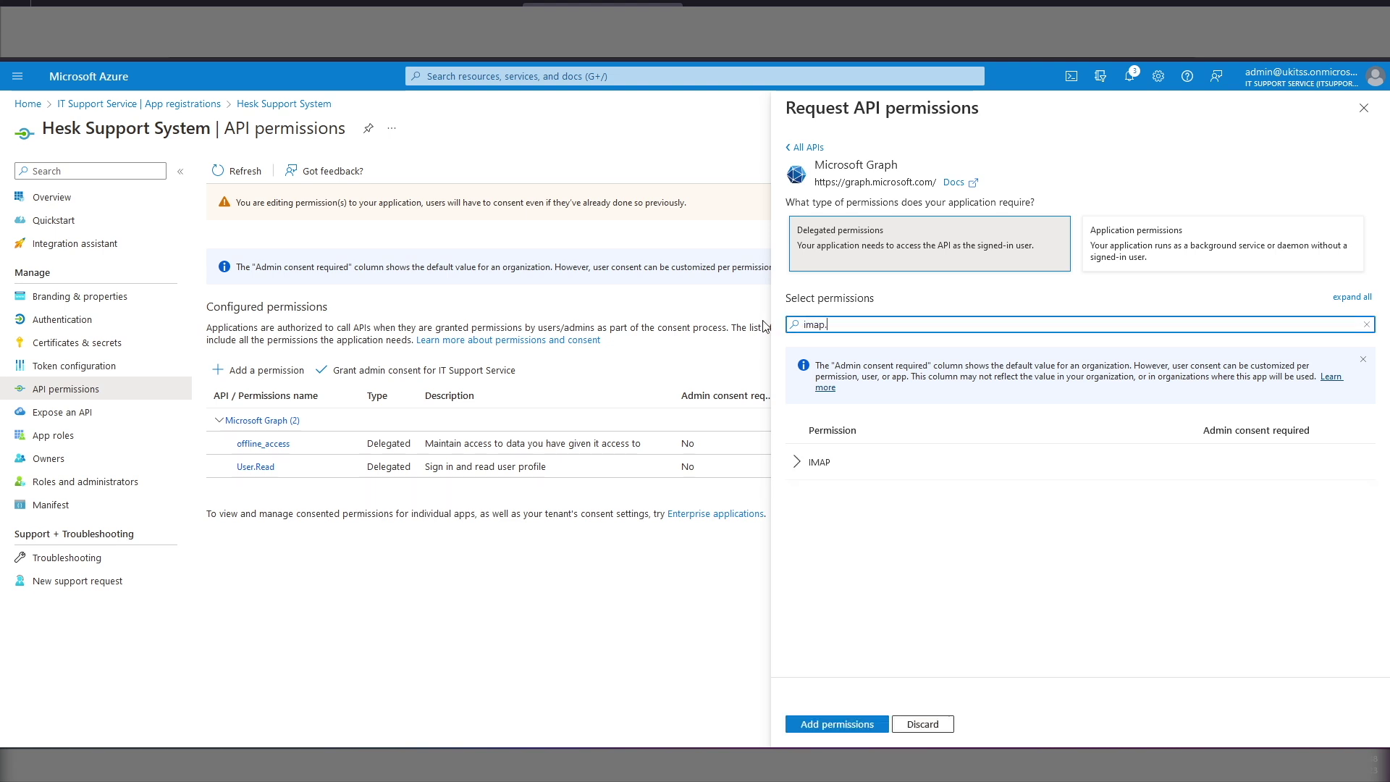
type("accessasuser")
left_click(798, 465)
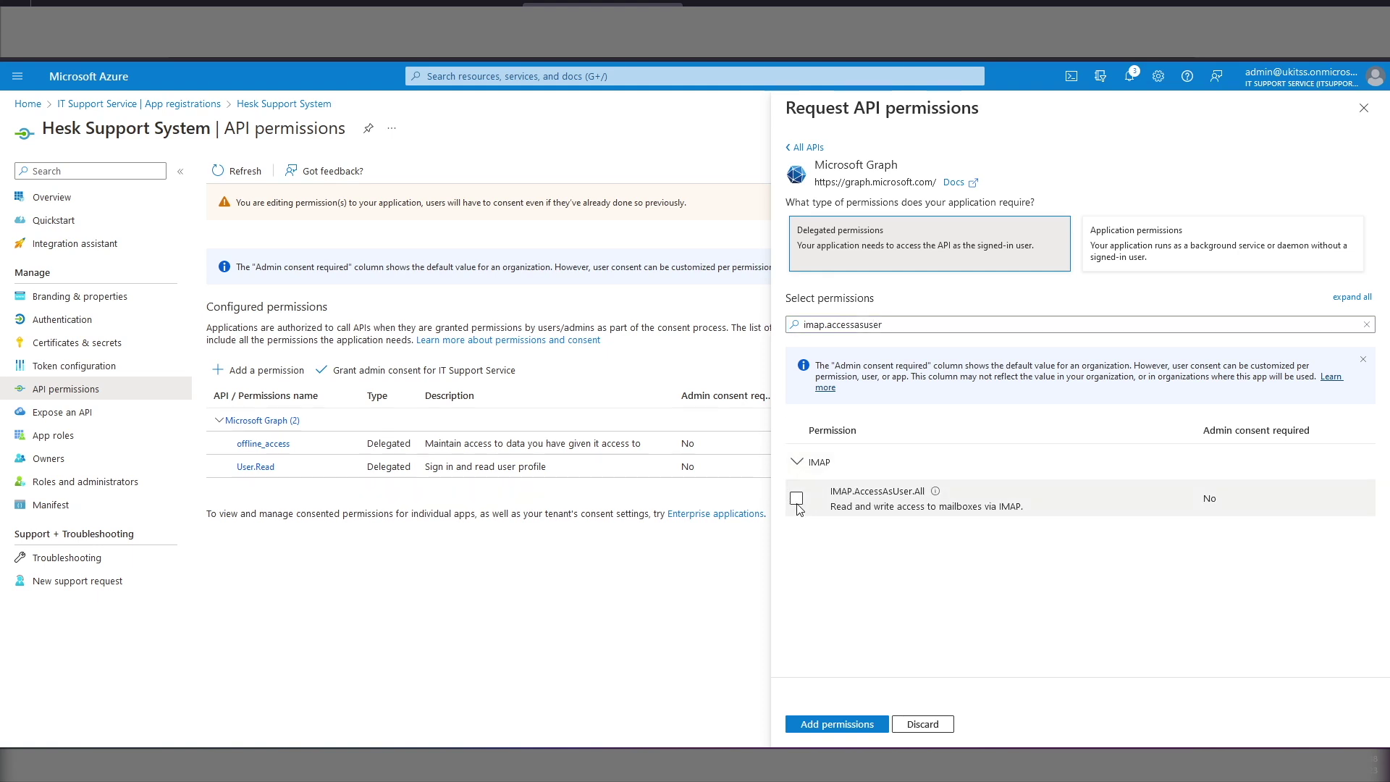
left_click(798, 500)
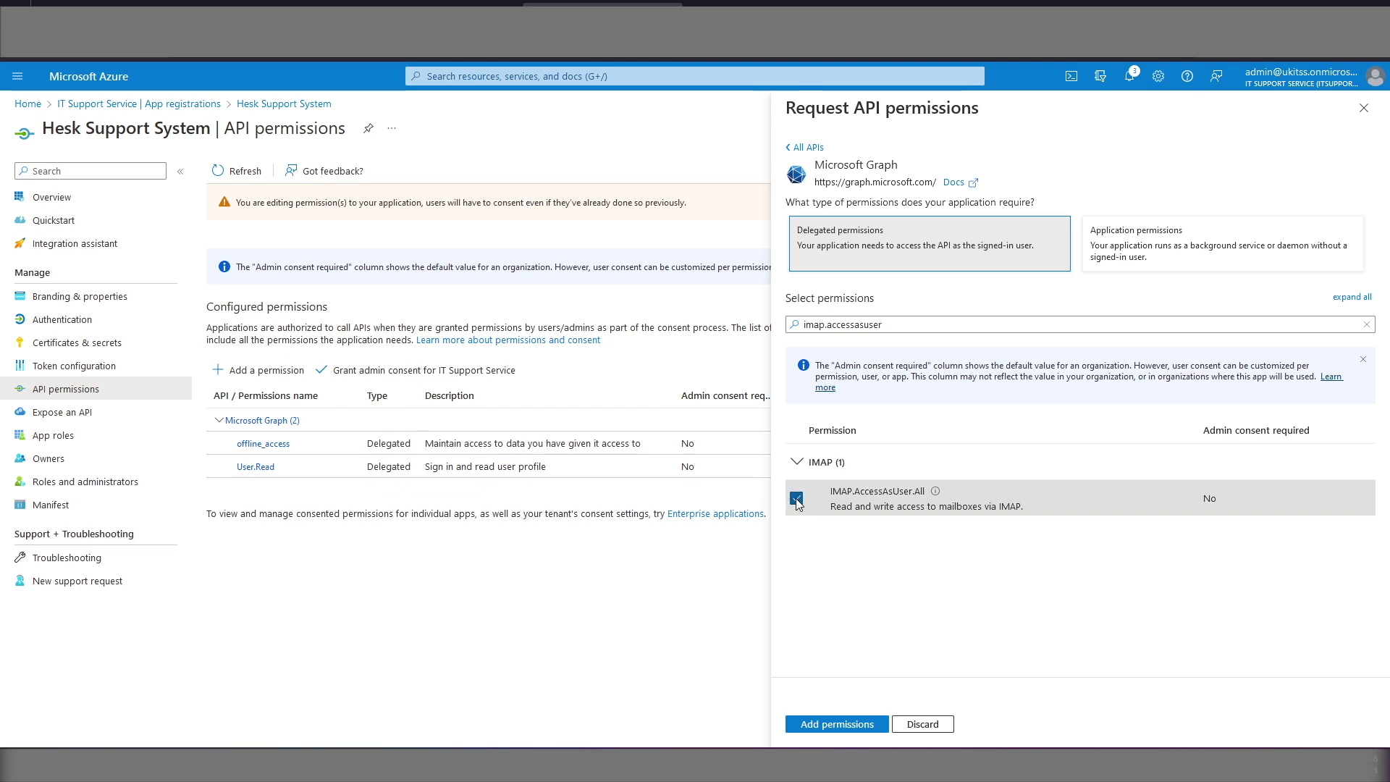
Step: Also select POP.AccessAsUser.All and SMTP.Send, then add all four permissions
left_click_drag(883, 325, 773, 330)
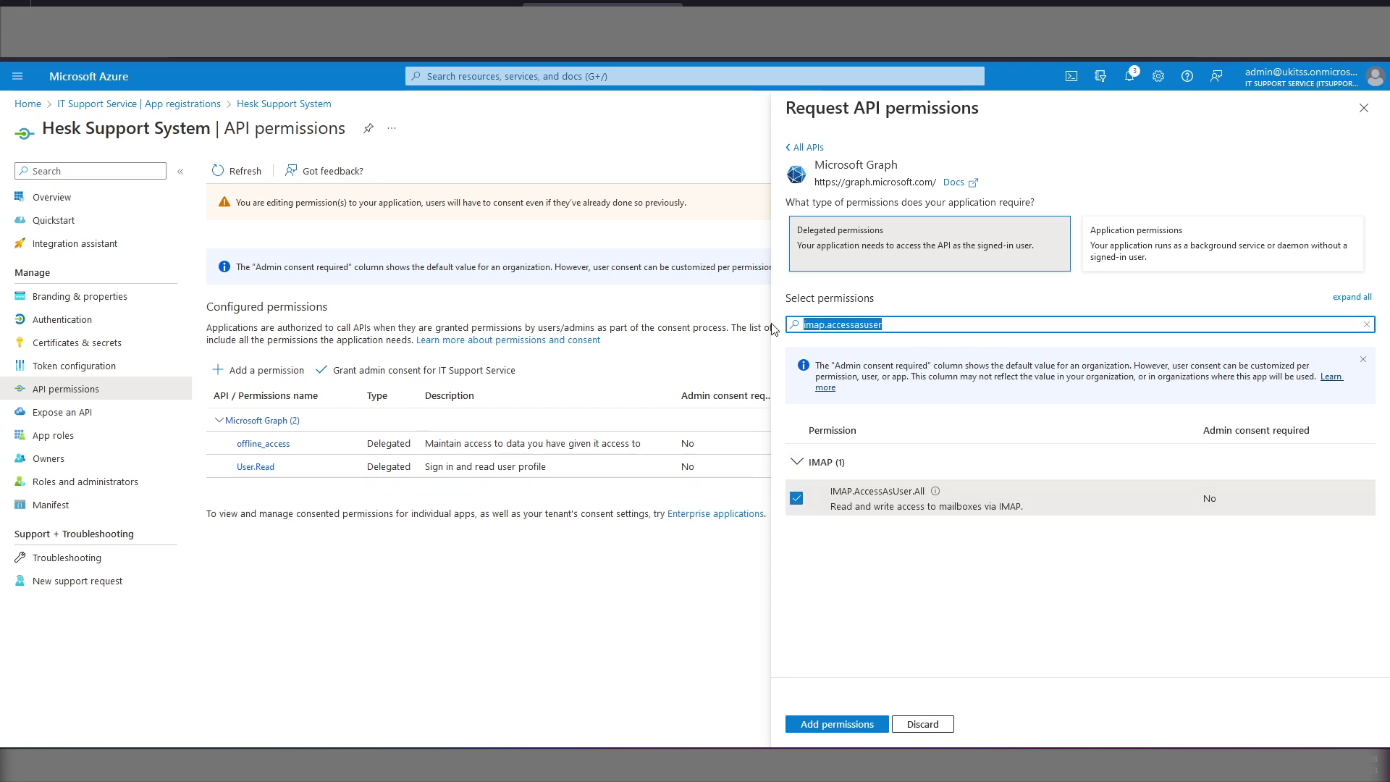
type("pop")
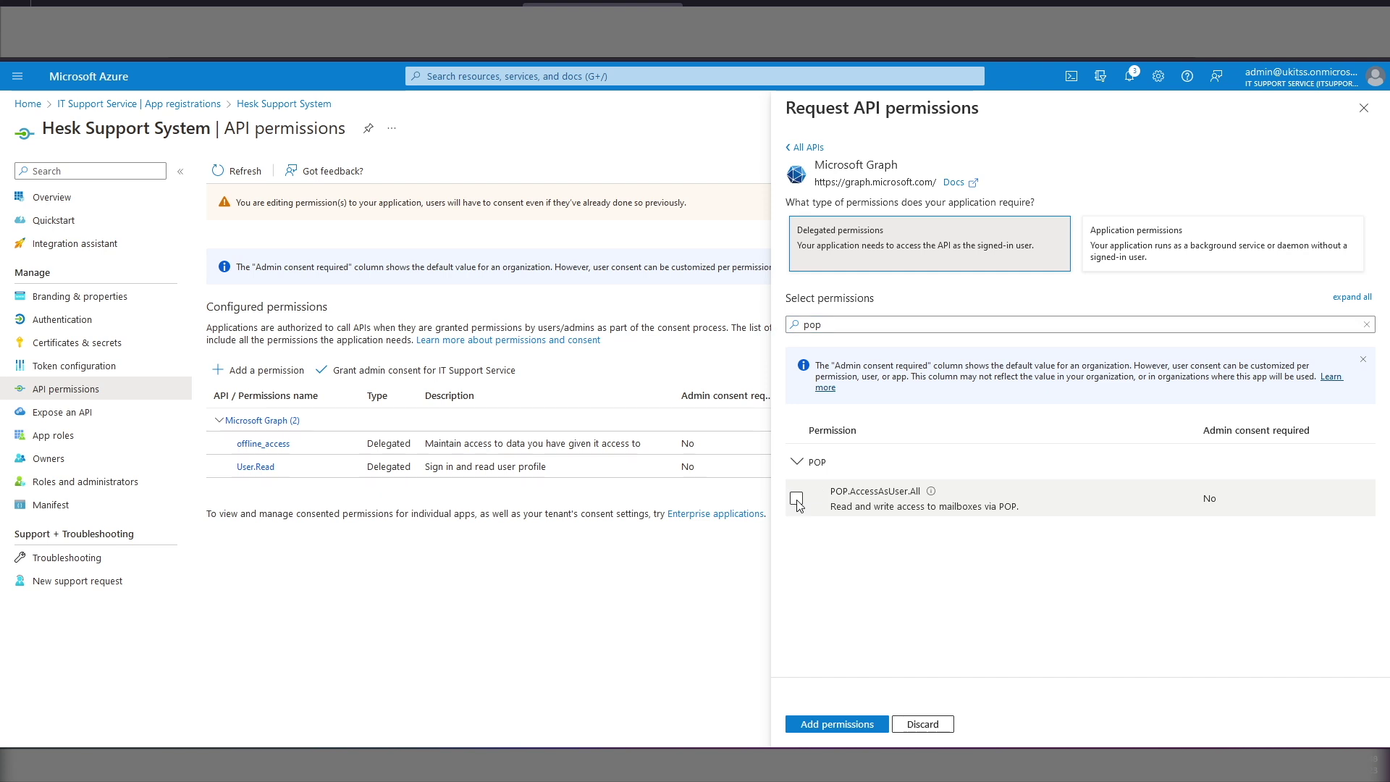
left_click(798, 505)
left_click_drag(826, 325, 741, 323)
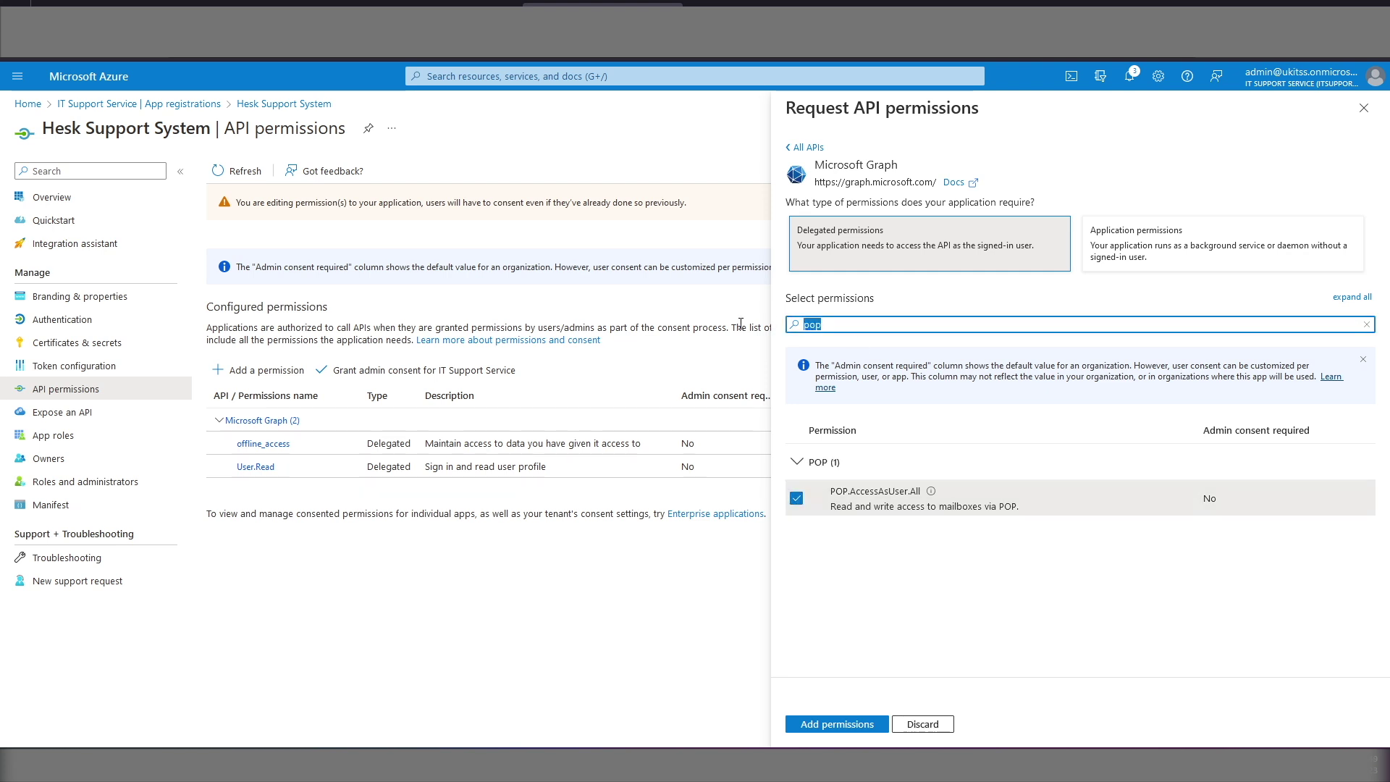
type("smtp")
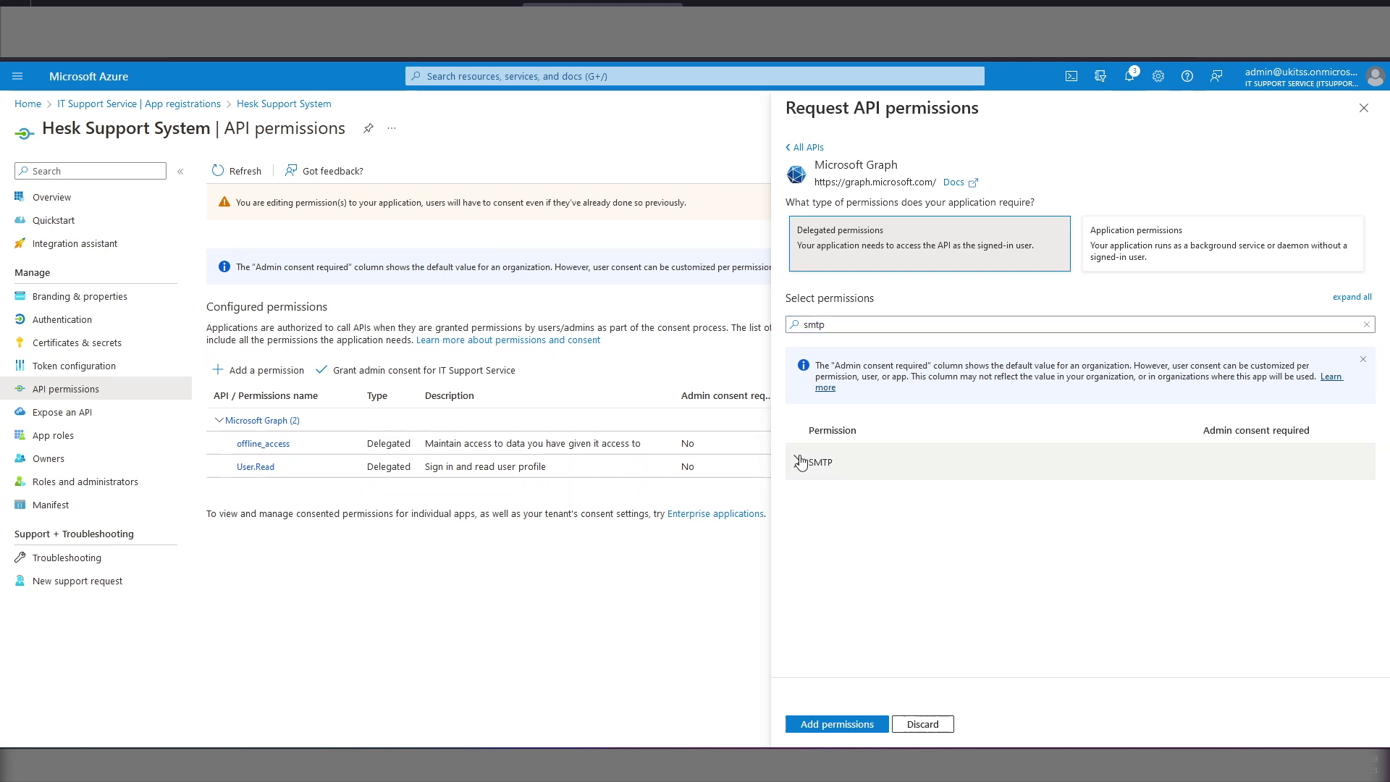
left_click(797, 499)
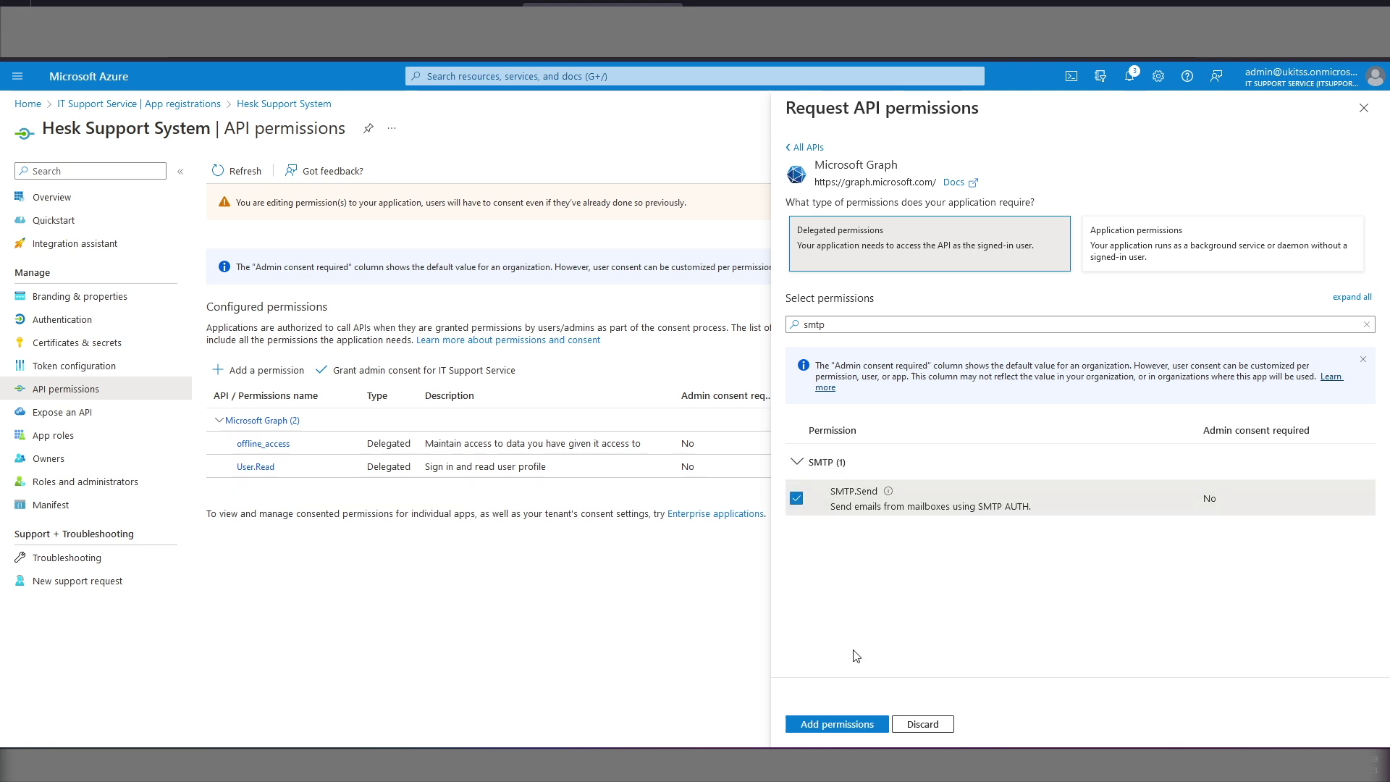
left_click(837, 724)
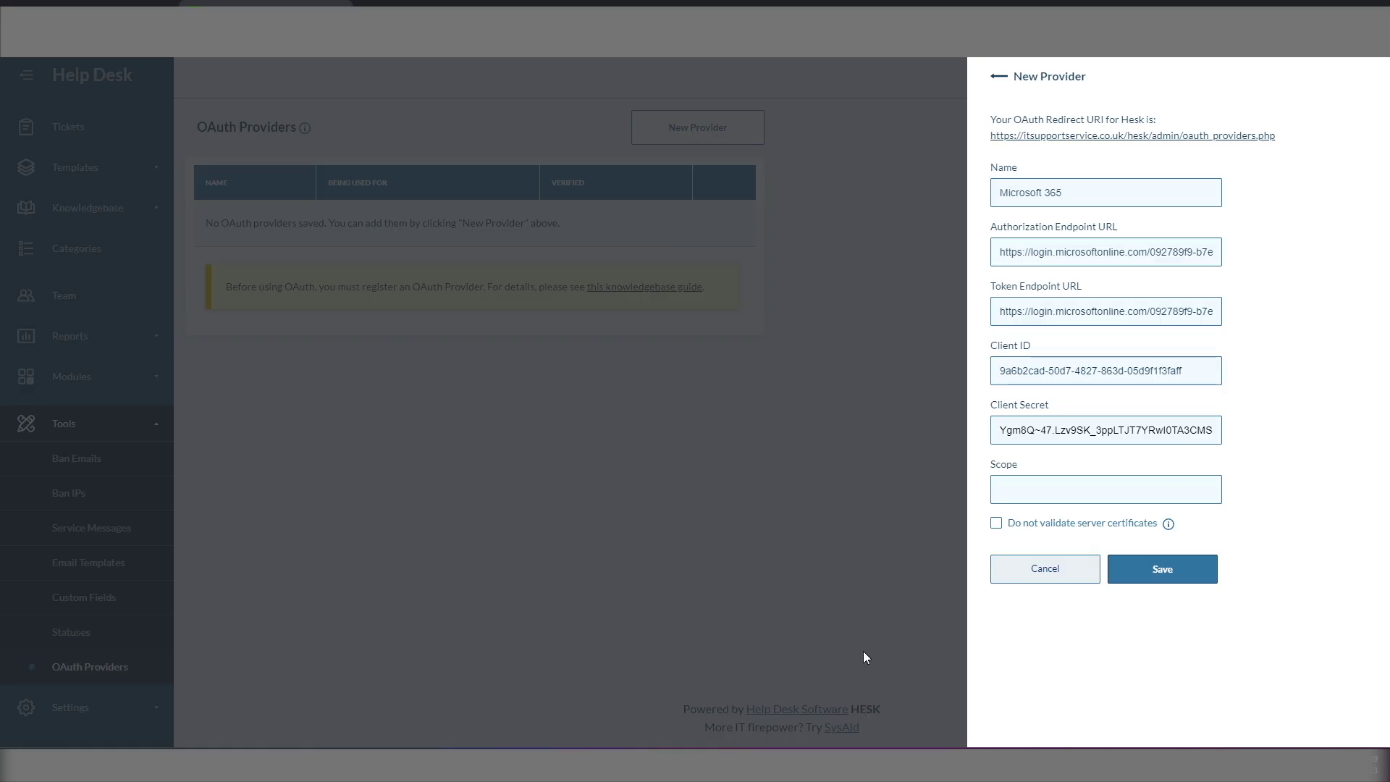
Step: Enter the openid, offline_access and Outlook IMAP/POP/SMTP scope list, then save the provider
left_click(1026, 494)
key("ctrl+v")
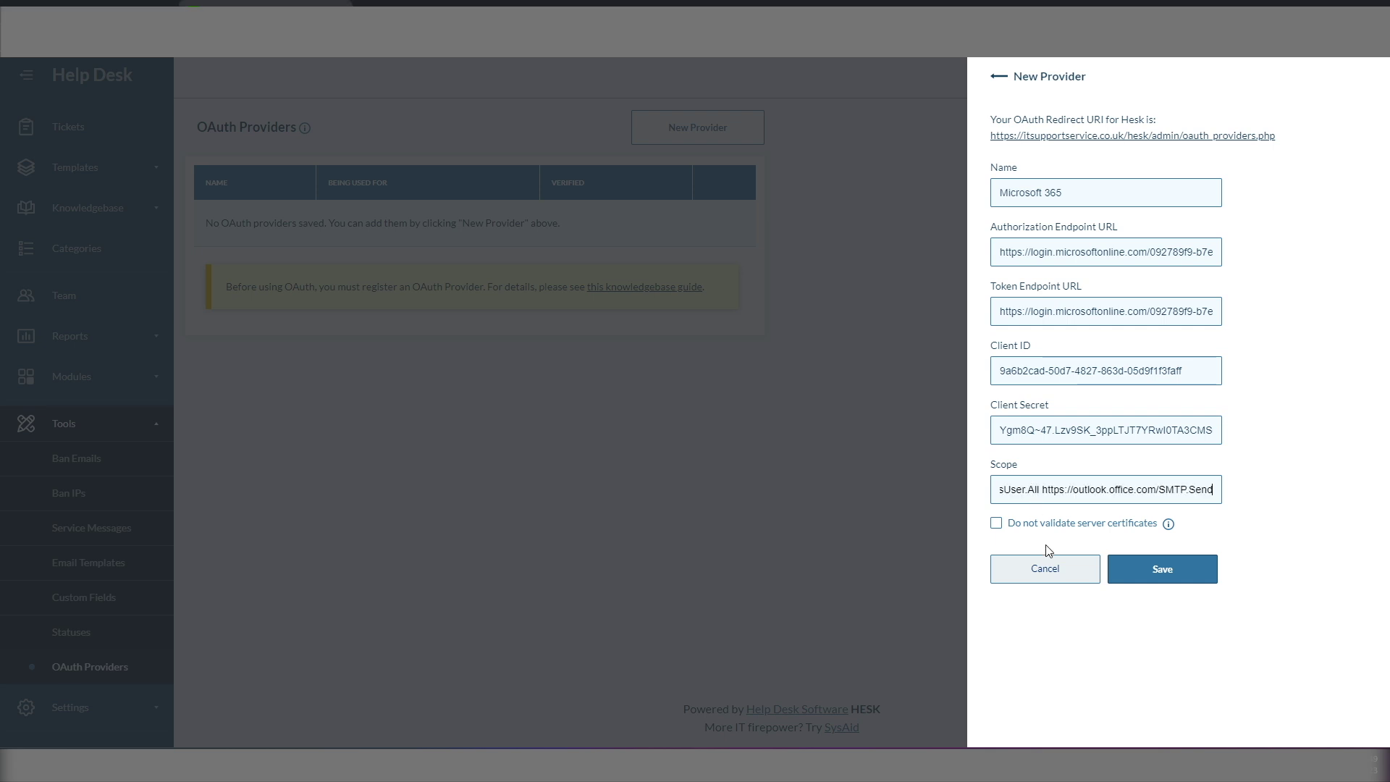
key("Home")
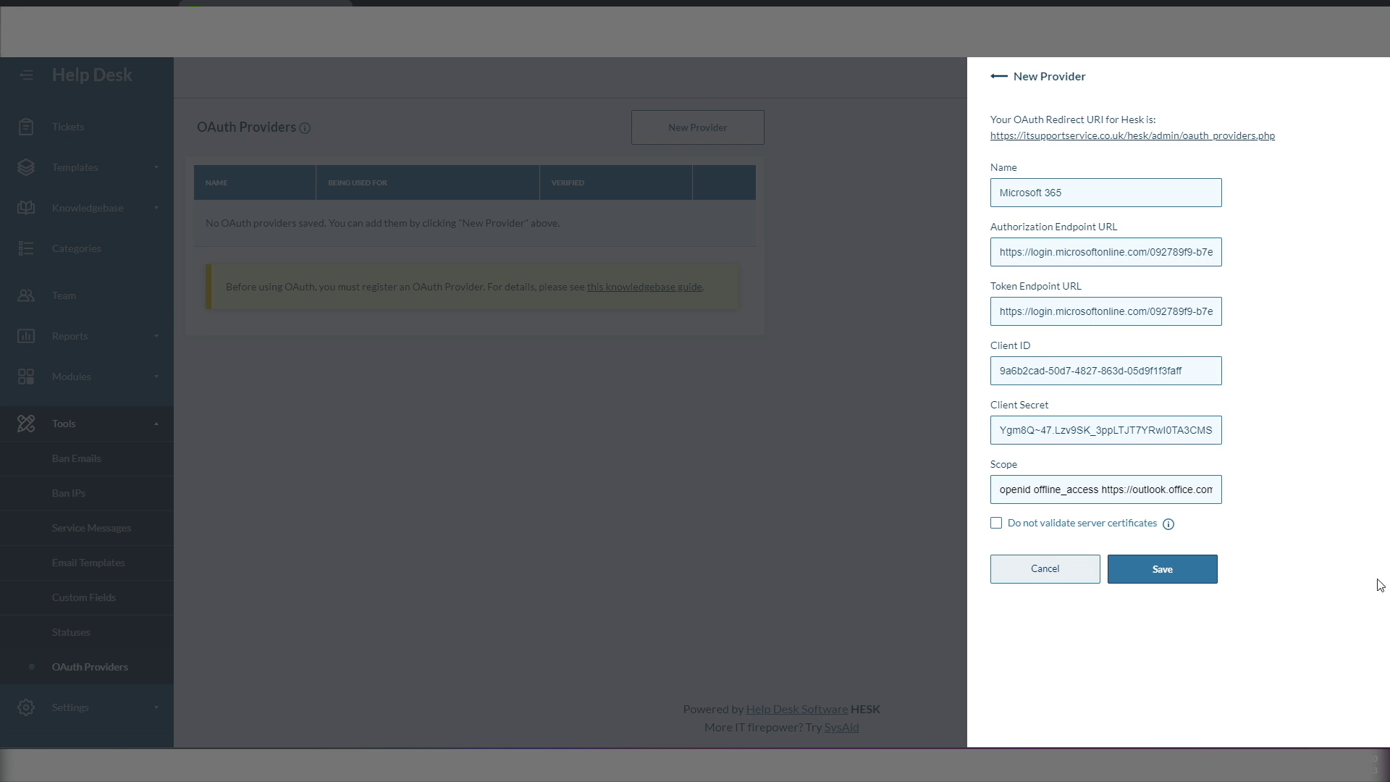
left_click(1161, 575)
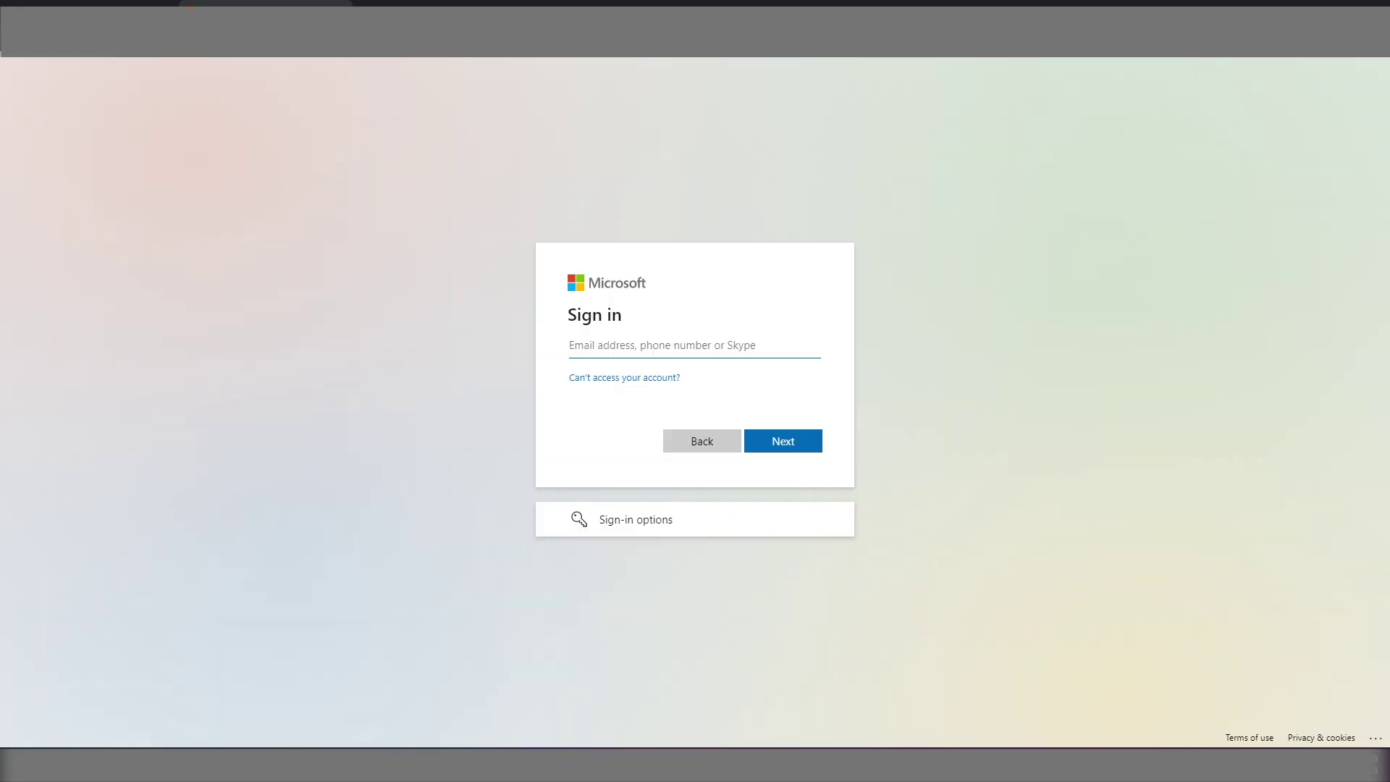
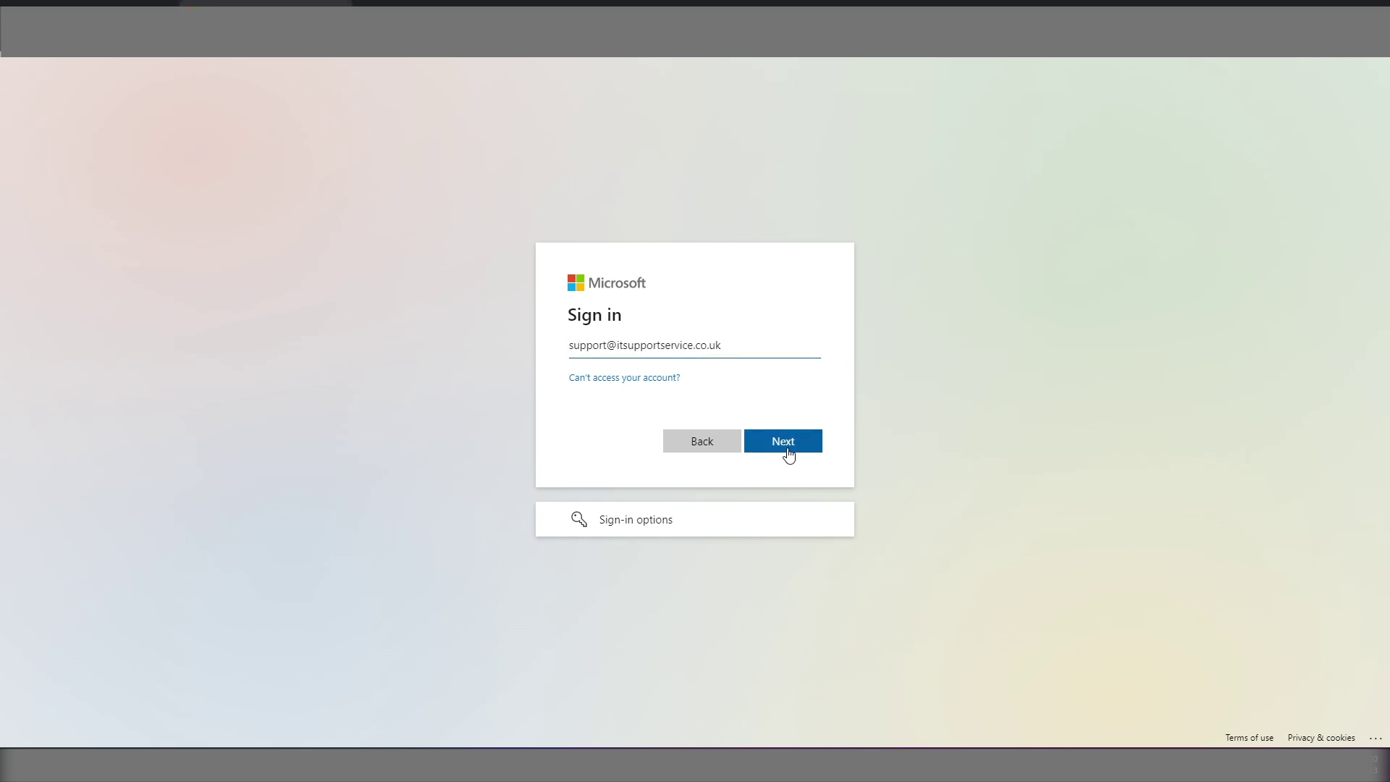
Step: Submit the account's e-mail address to move on to the Enter password page
left_click(789, 452)
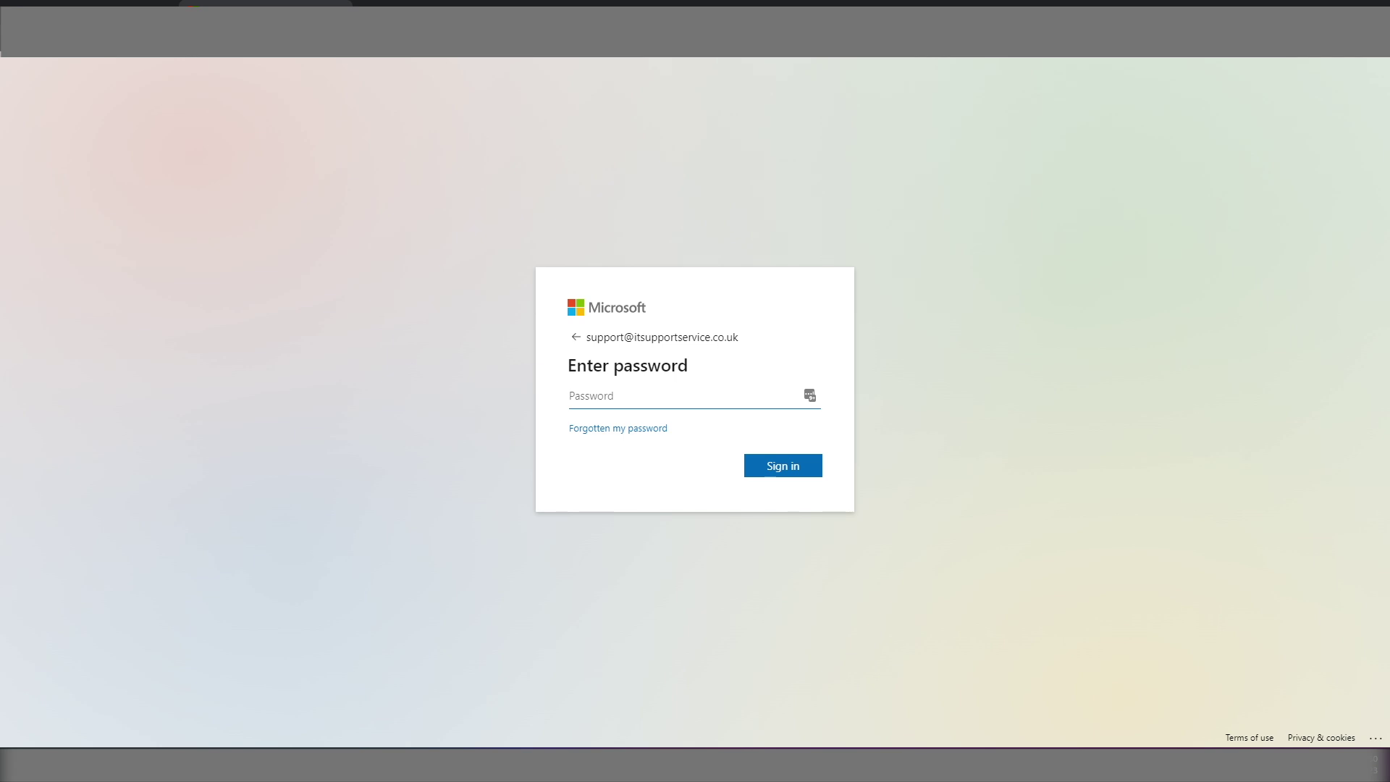
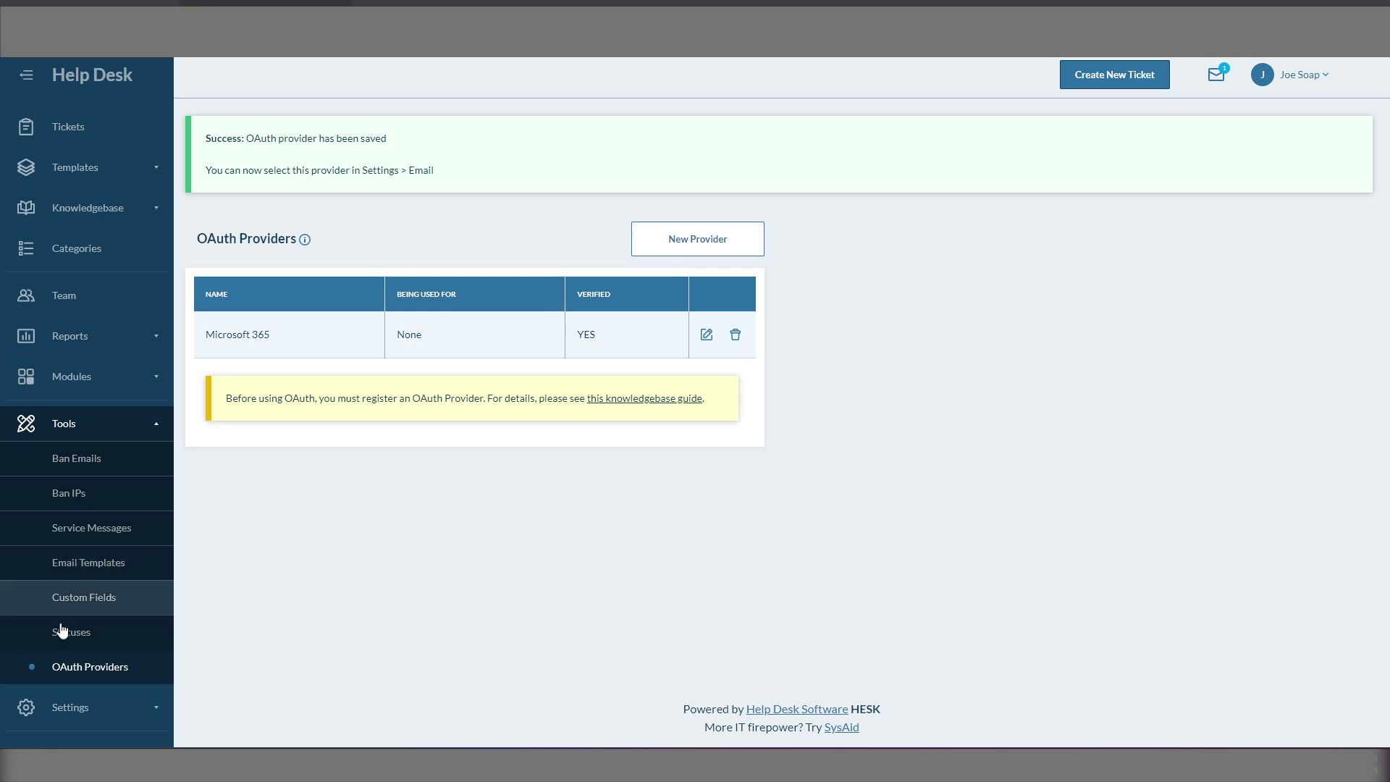
Step: Open HESK's Email settings and switch on POP3 Fetching
left_click(80, 707)
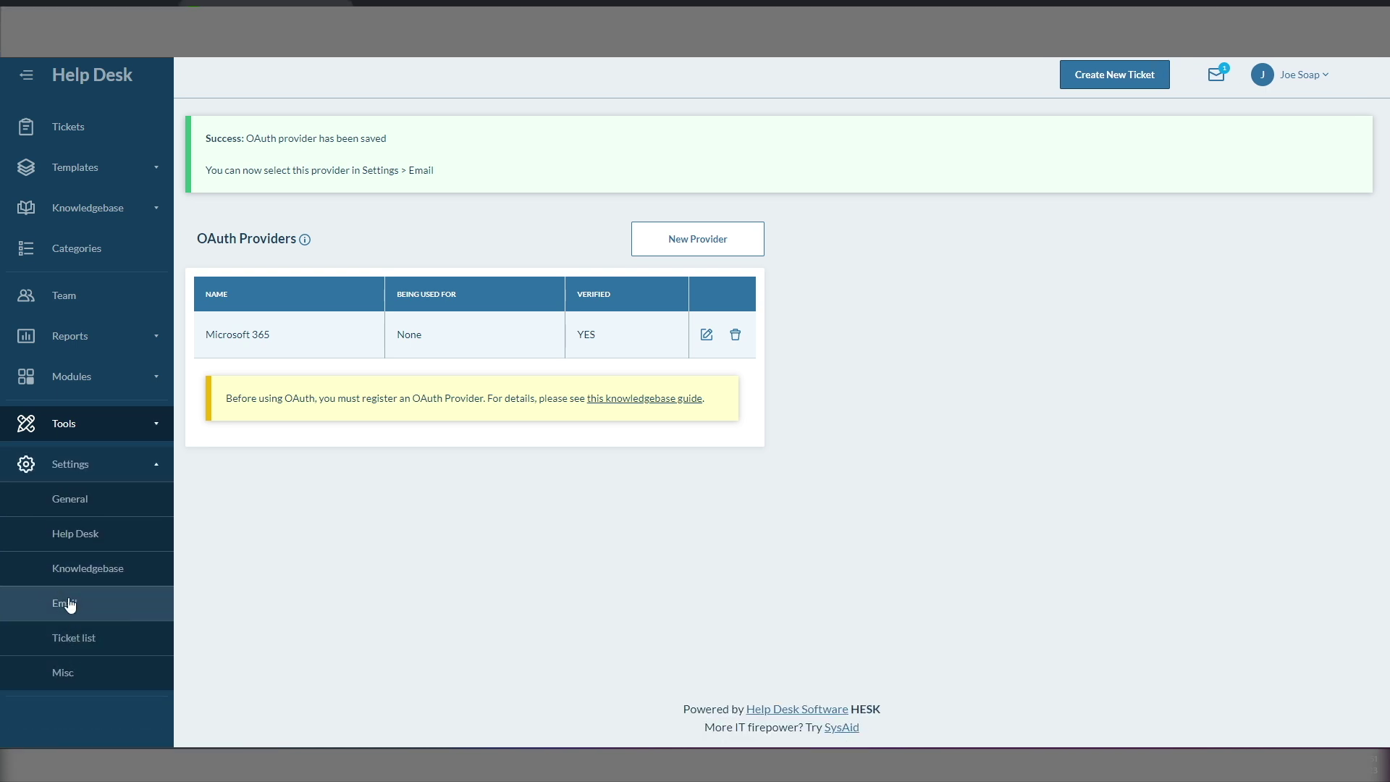
left_click(65, 608)
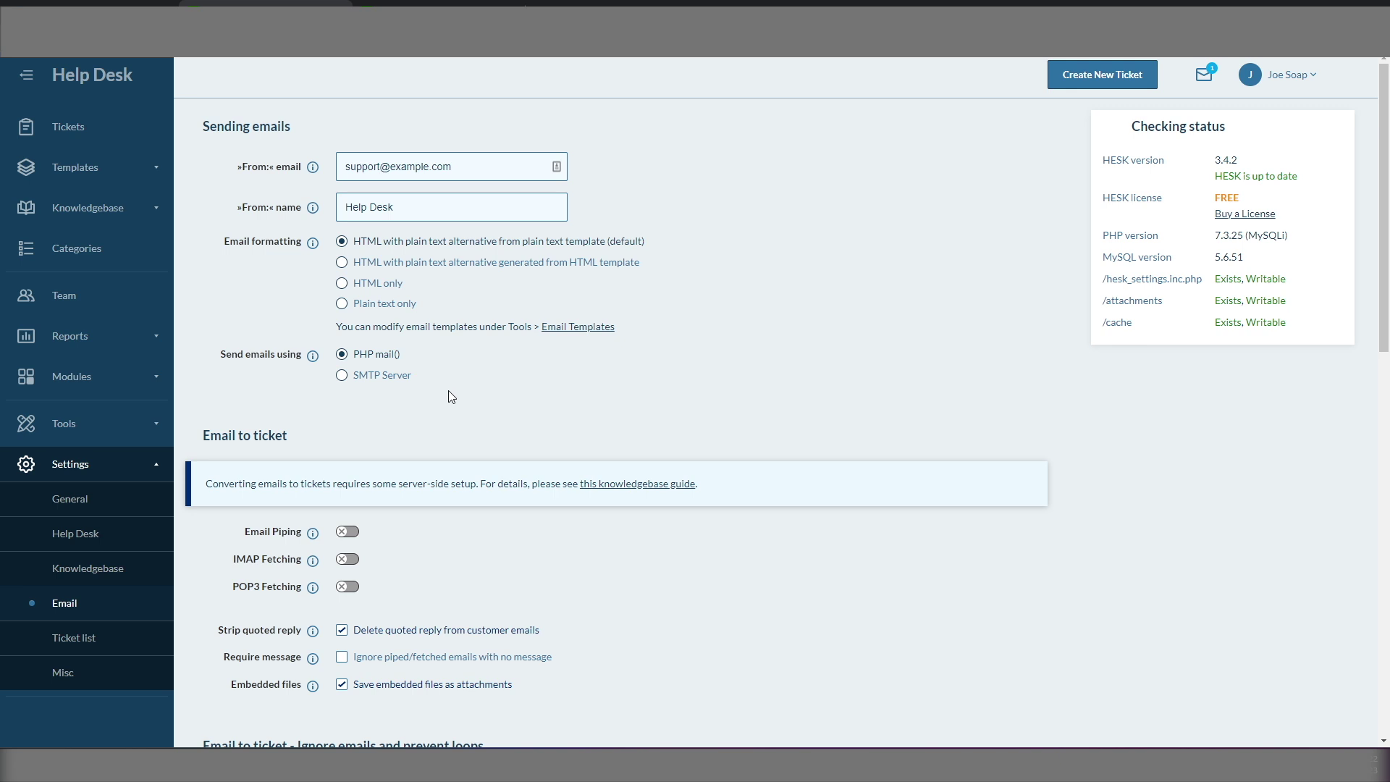
scroll(448, 391, "down", 3)
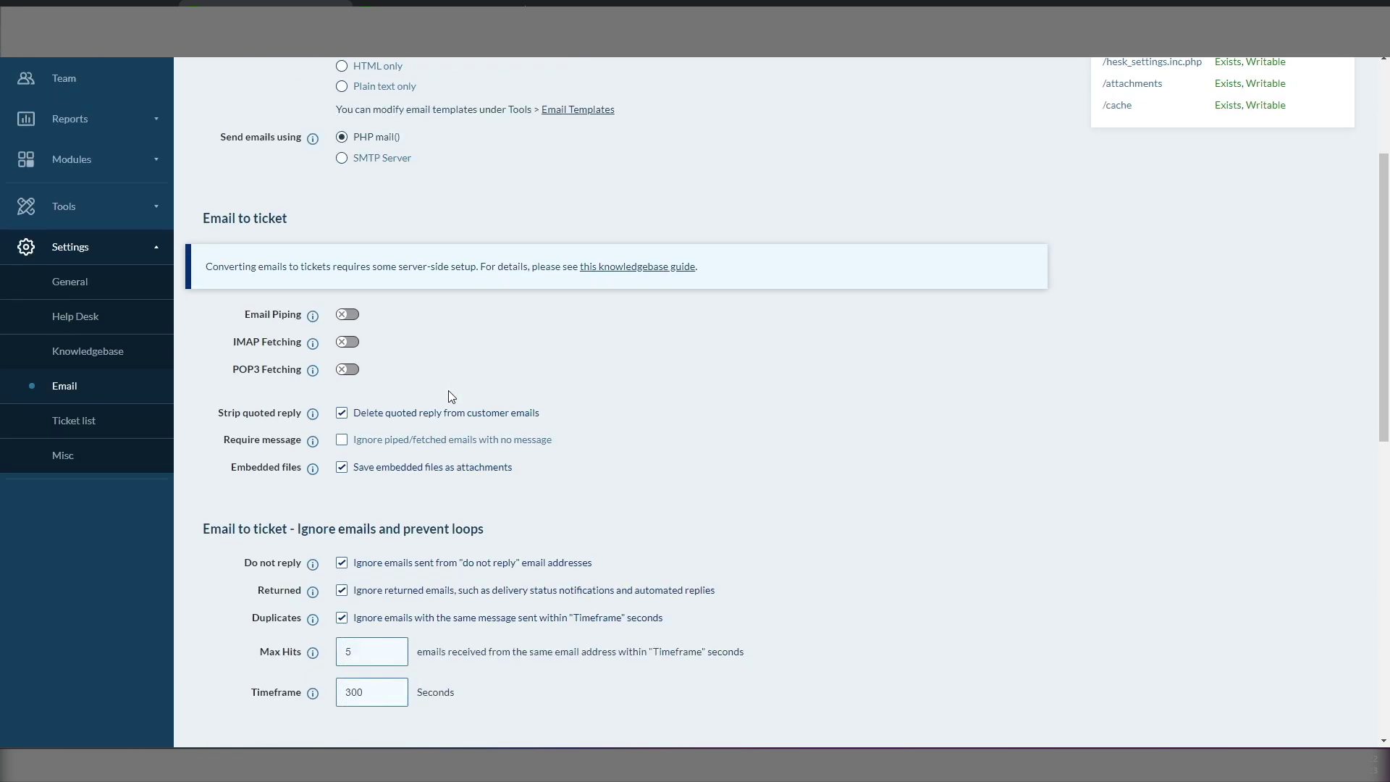
scroll(449, 396, "down", 1)
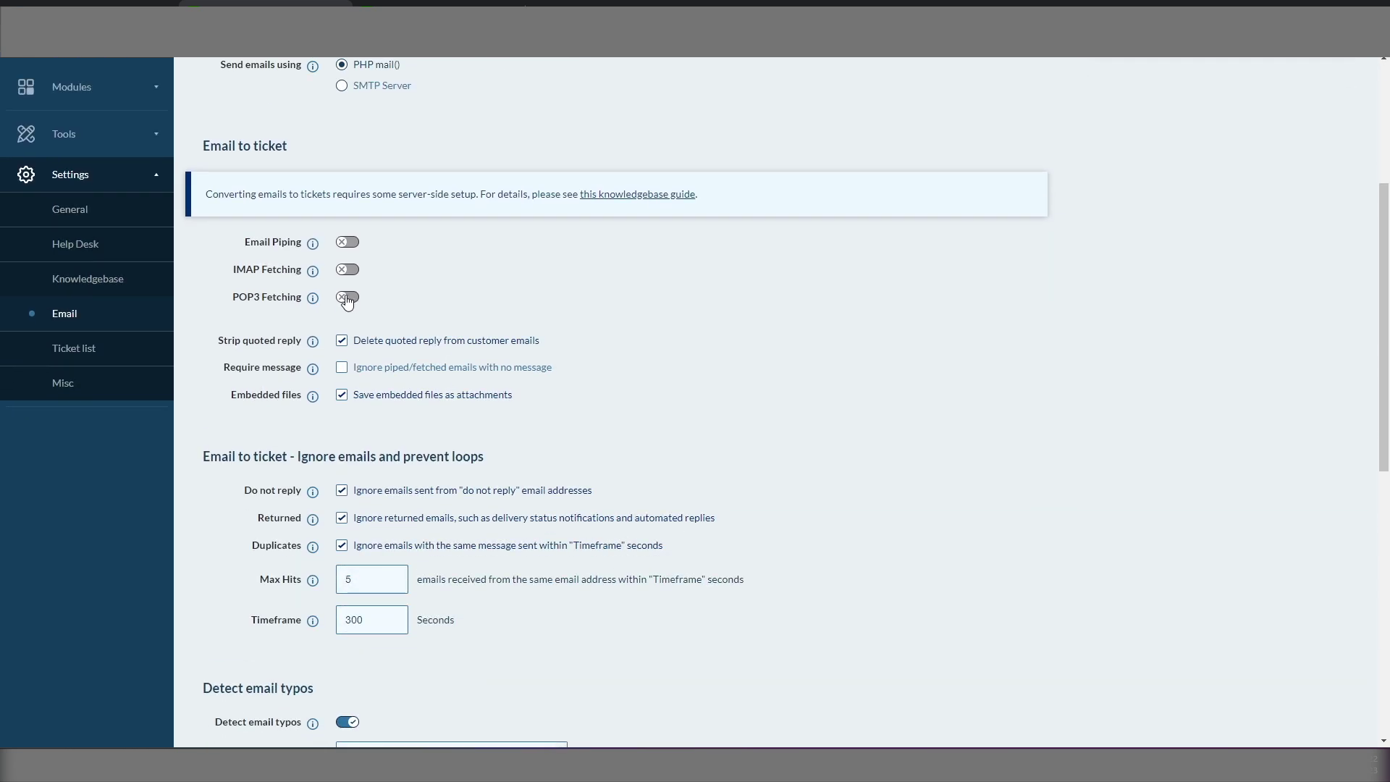
left_click(348, 298)
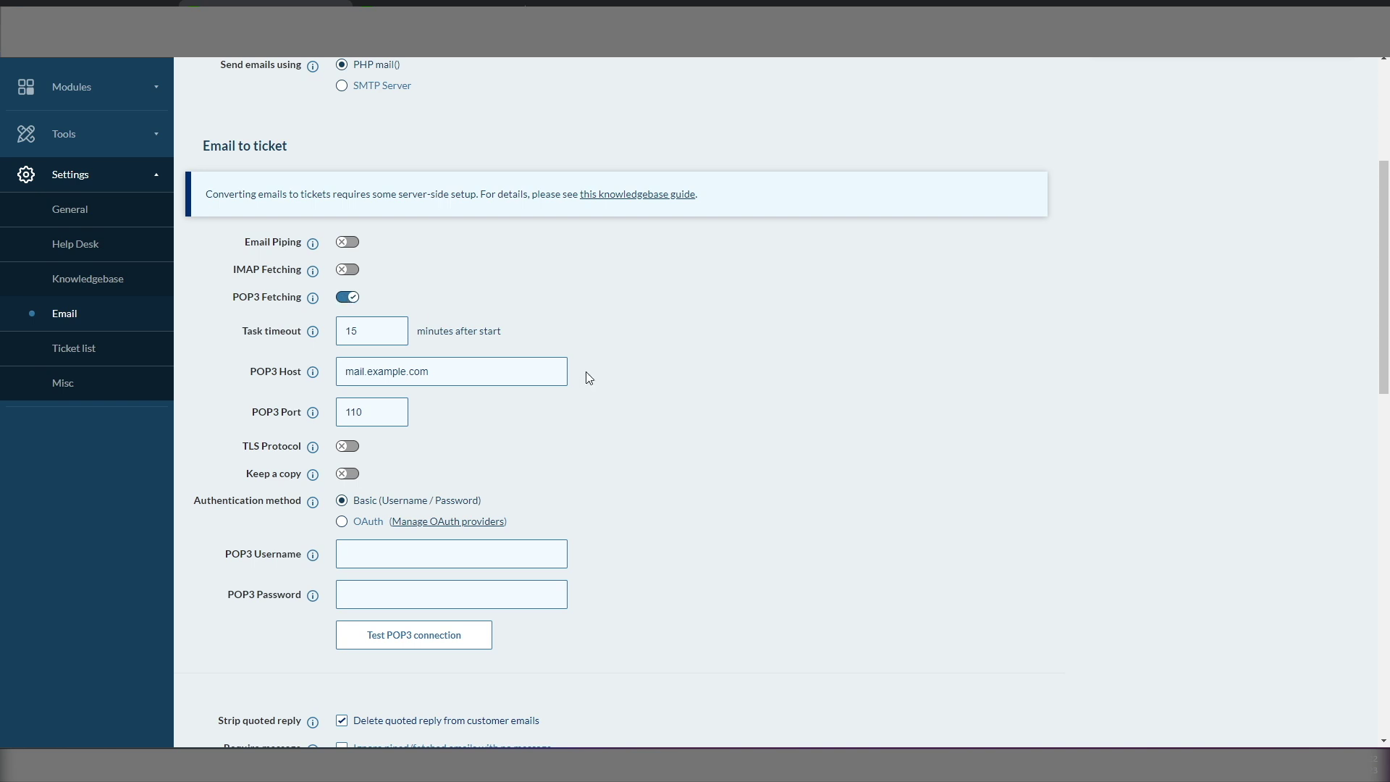
Step: Set the POP3 host to outlook.office365.com, enable TLS, and select the old port 110
scroll(589, 377, "down", 2)
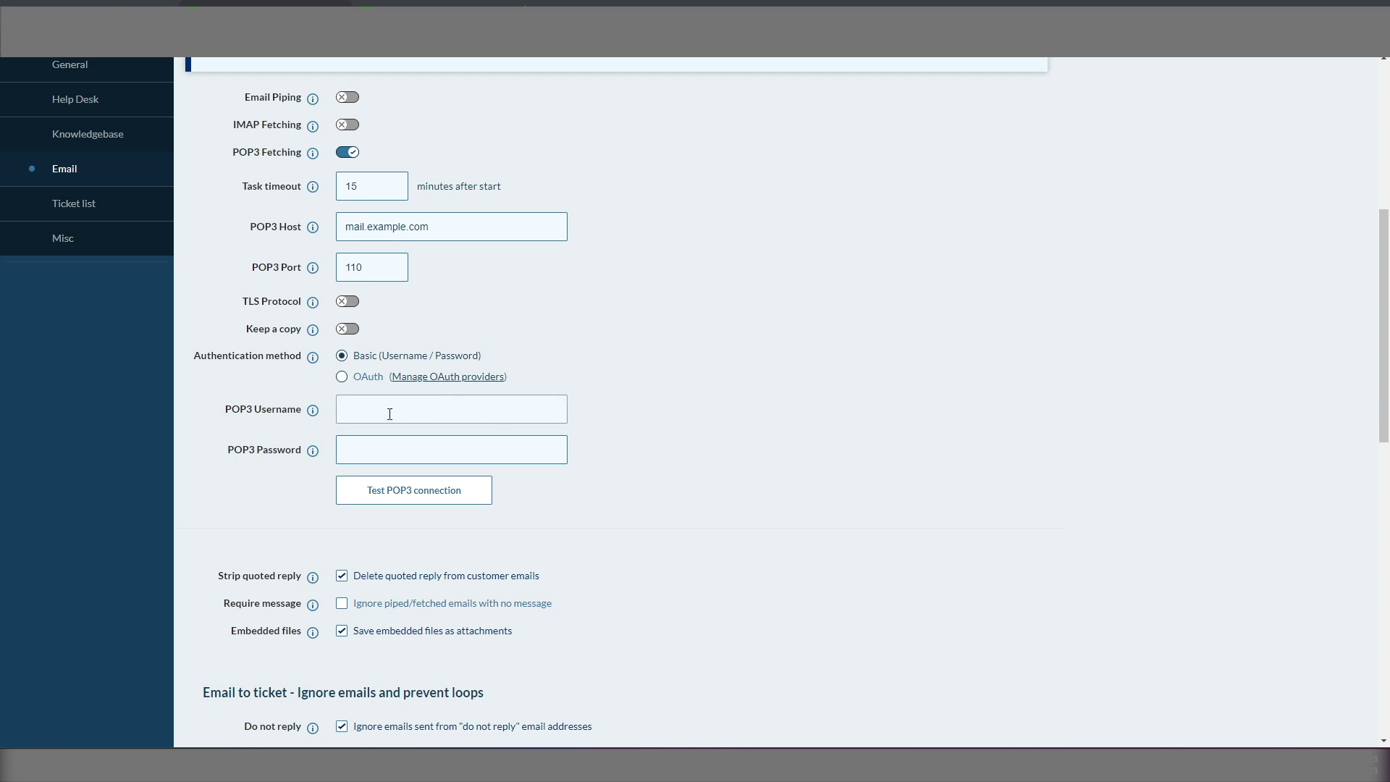
left_click_drag(448, 235, 311, 232)
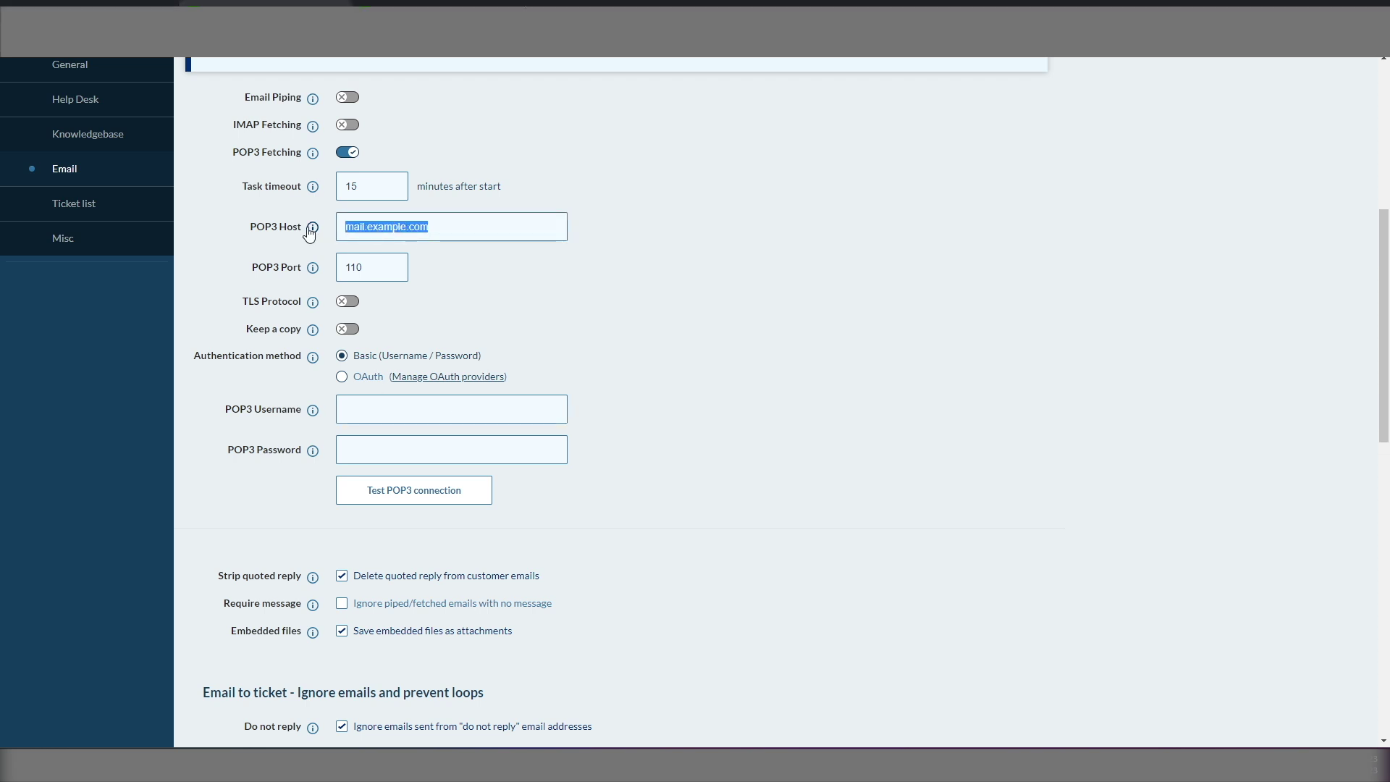
type("outlook.office365.com")
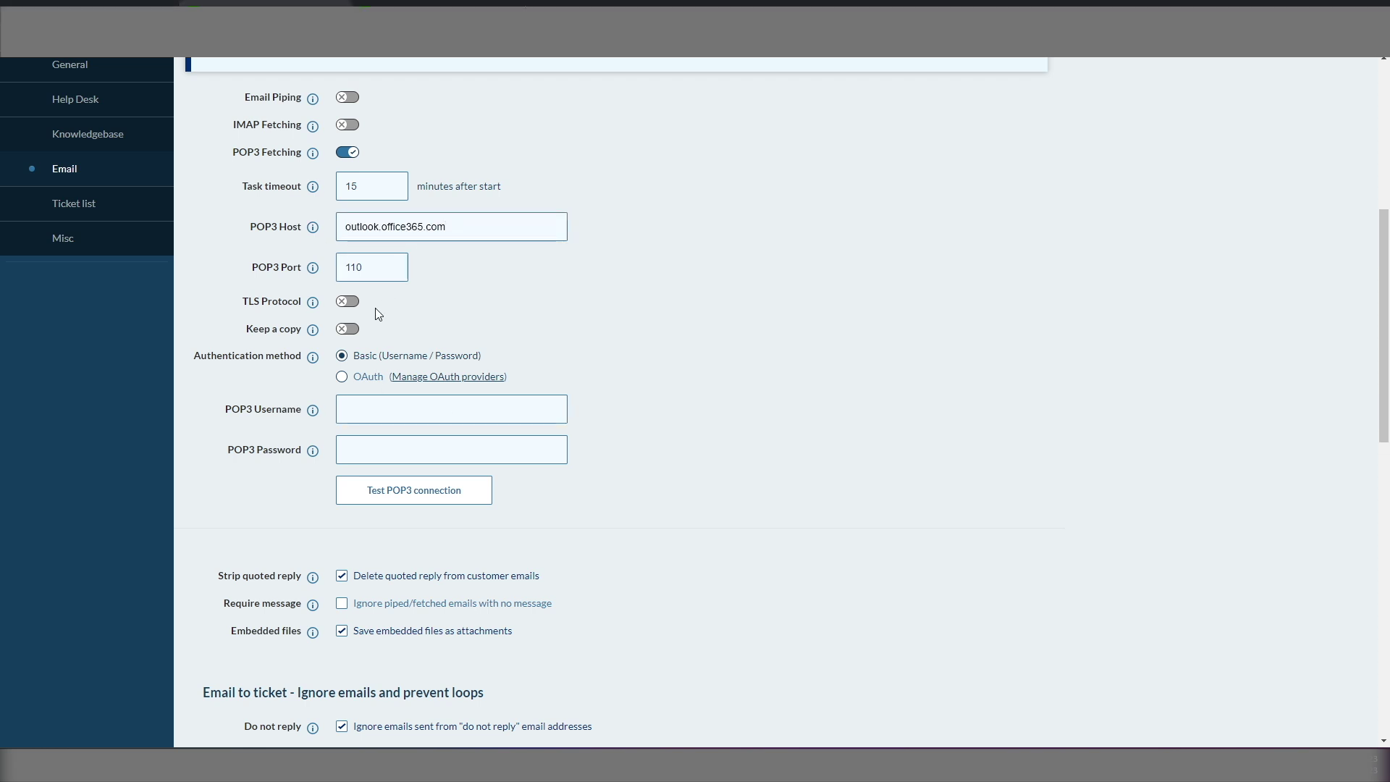
left_click(345, 303)
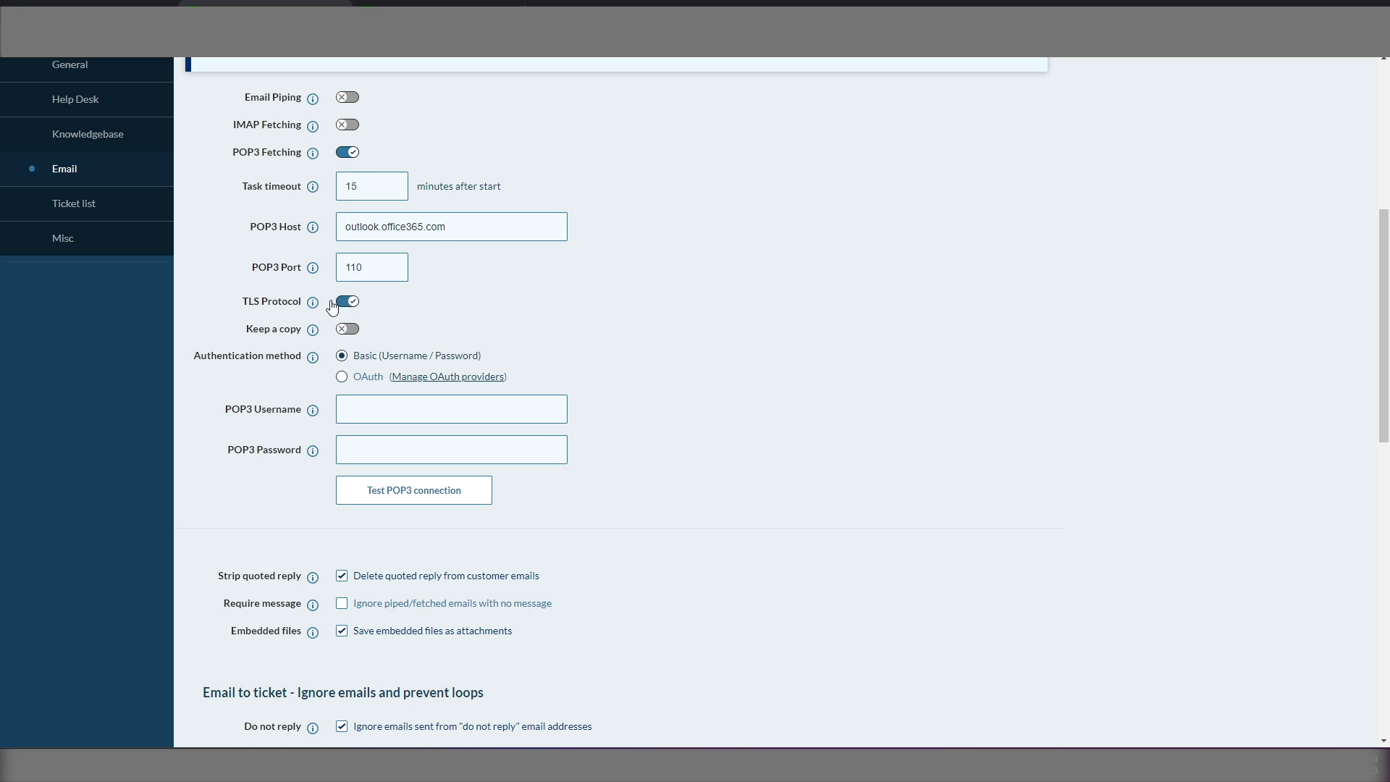
left_click(301, 270)
key("ctrl+a")
Step: Set POP3 port 993, choose OAuth authentication, and enter the support mailbox as username
type("993")
left_click(359, 408)
left_click(342, 378)
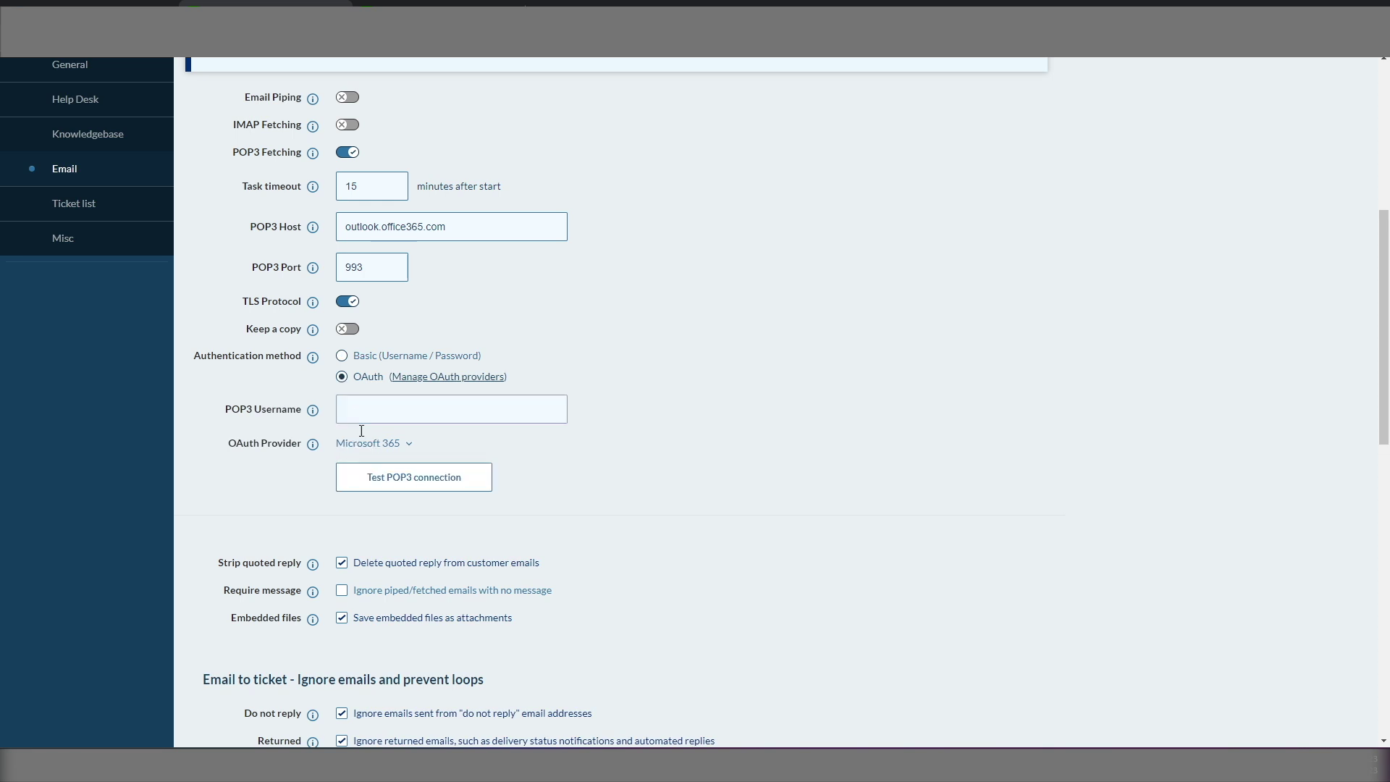
left_click(28, 340)
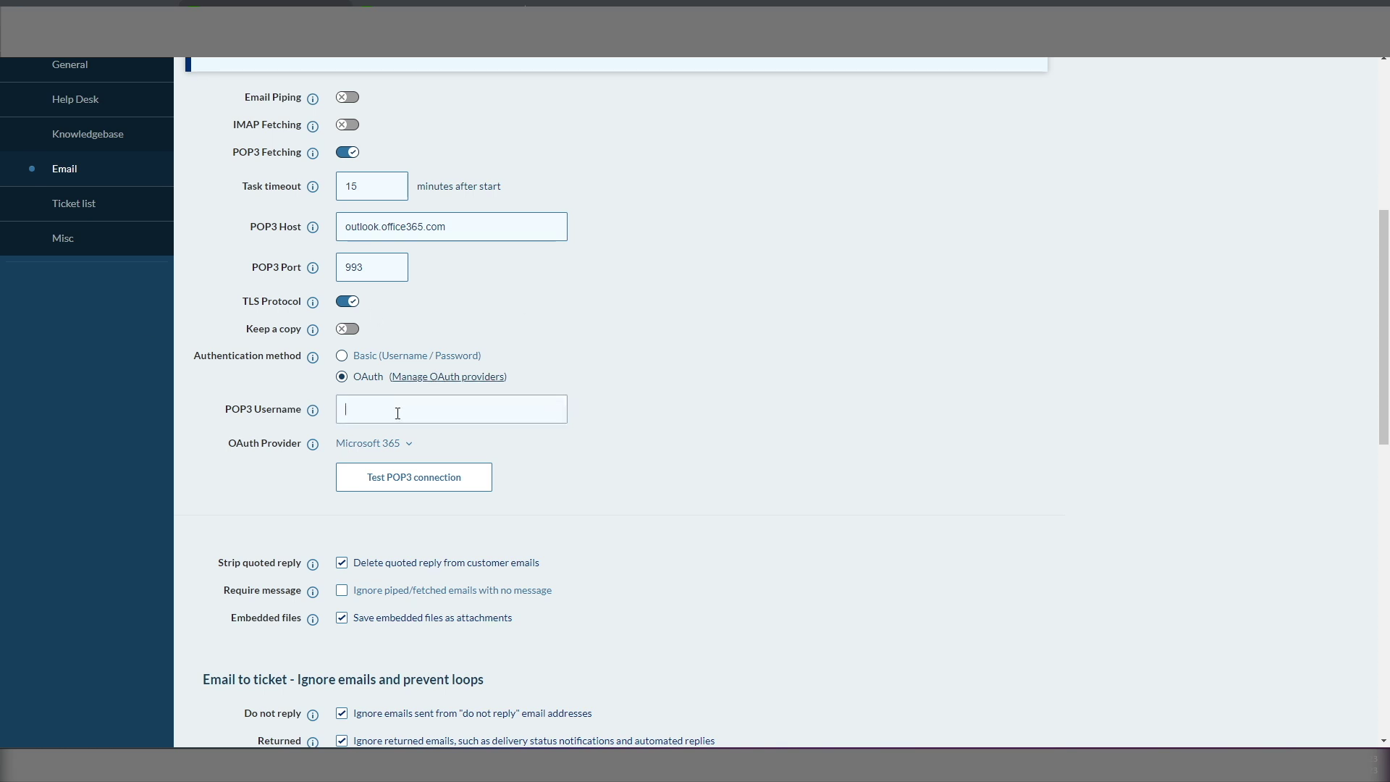
key("ctrl+v")
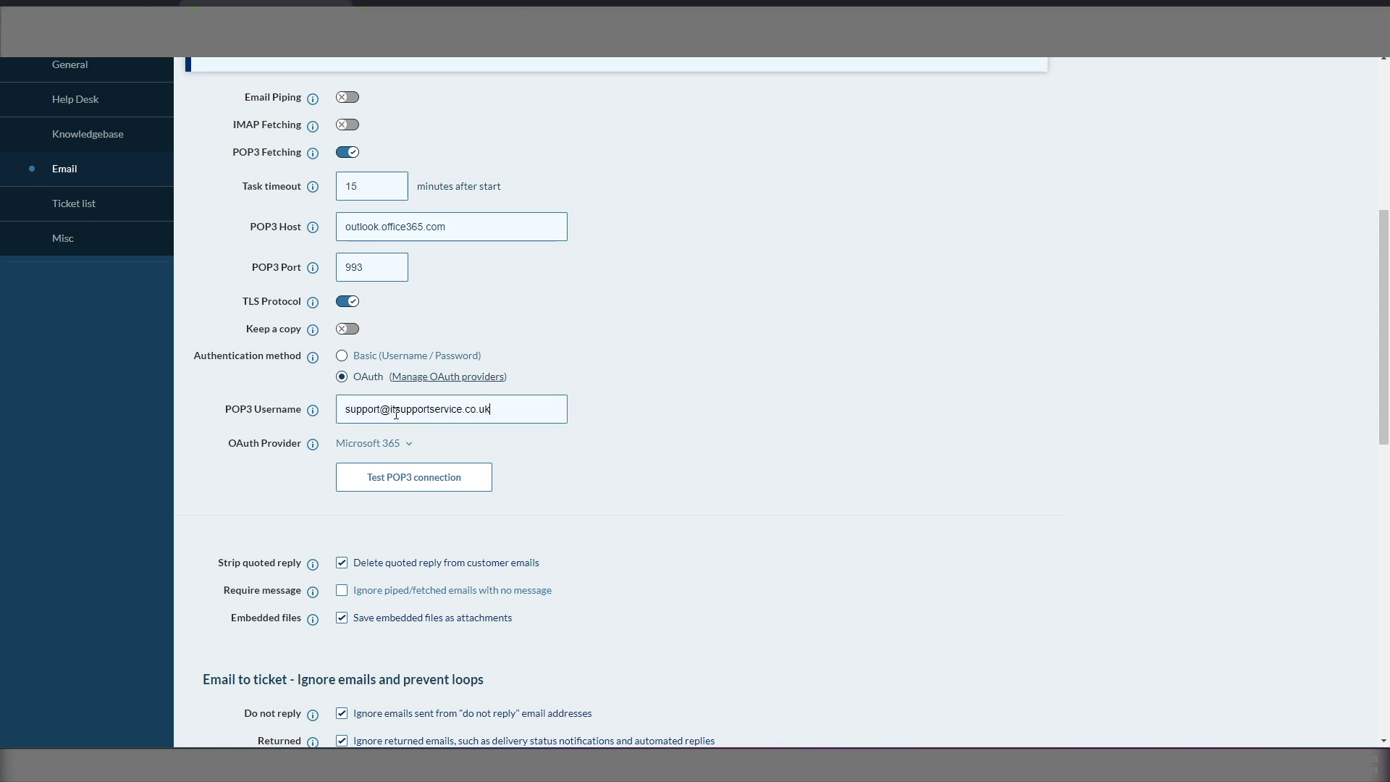
Step: Test the POP3 connection, change the port to 995, and test again
left_click(415, 478)
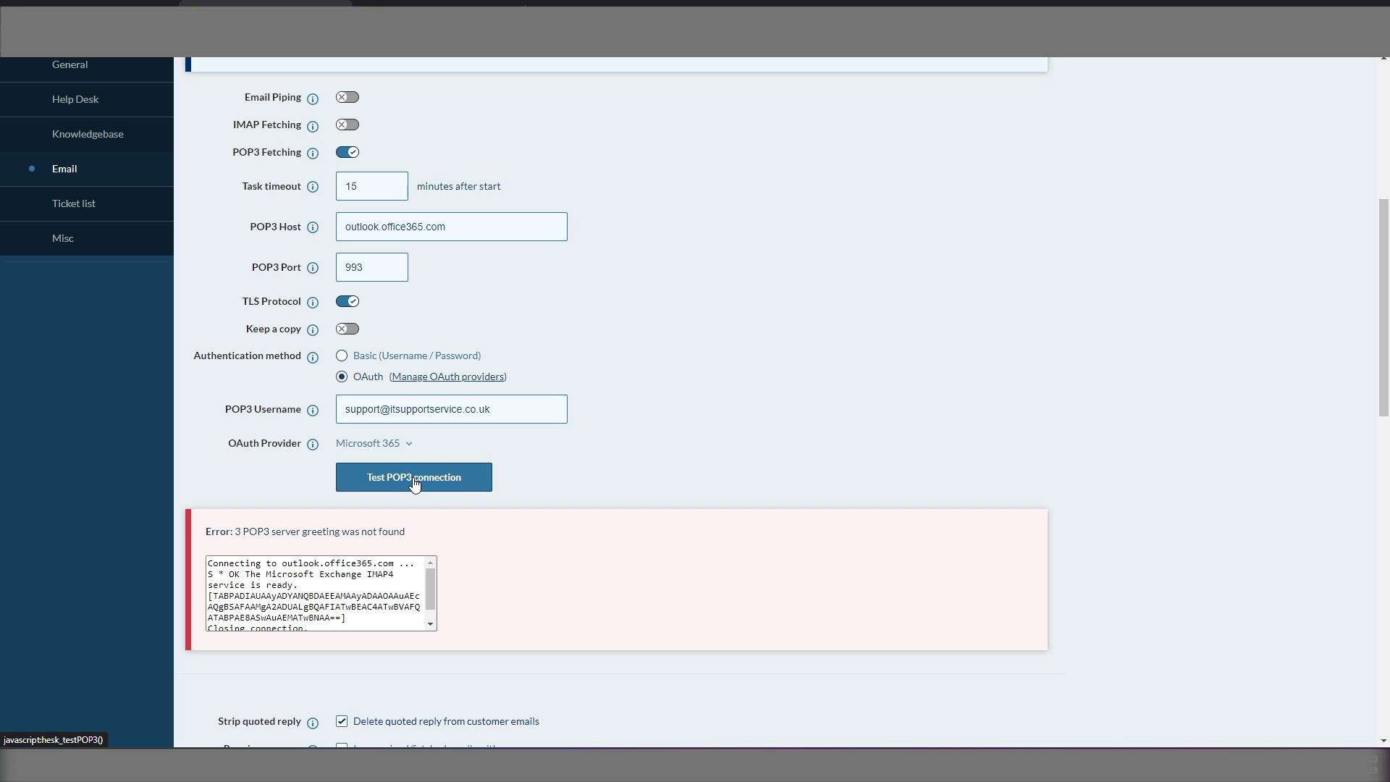
double_click(352, 268)
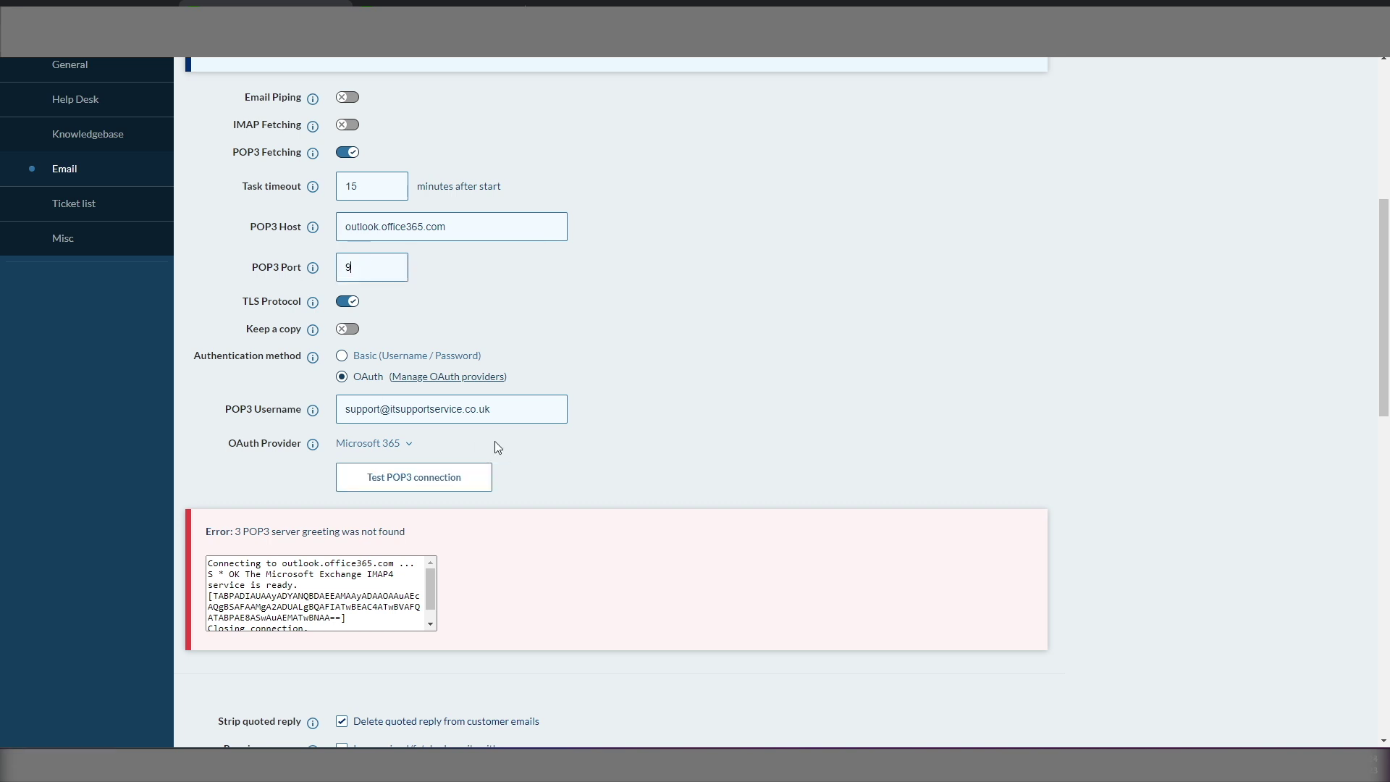
type("95")
left_click(413, 479)
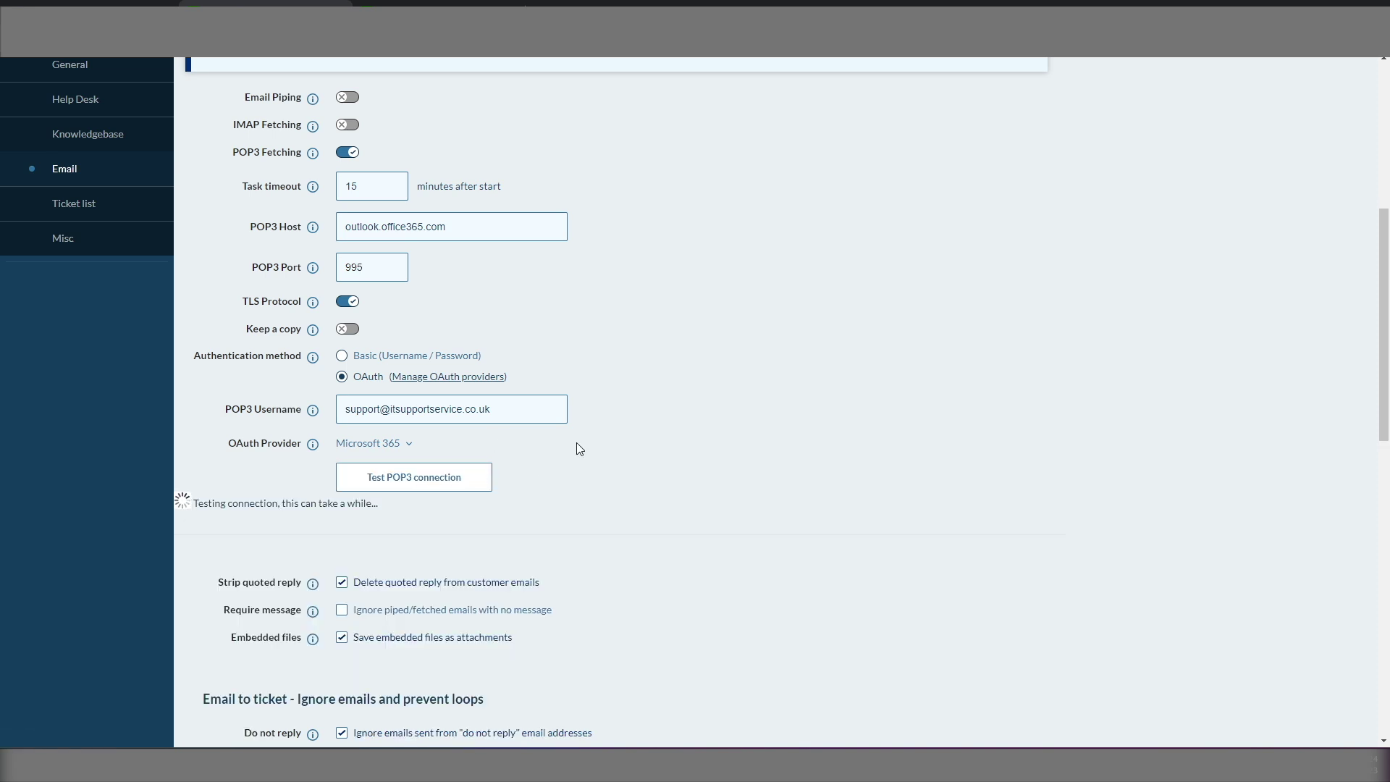
Step: Send outgoing mail through an SMTP server with host smtp.office365.com
scroll(378, 564, "up", 5)
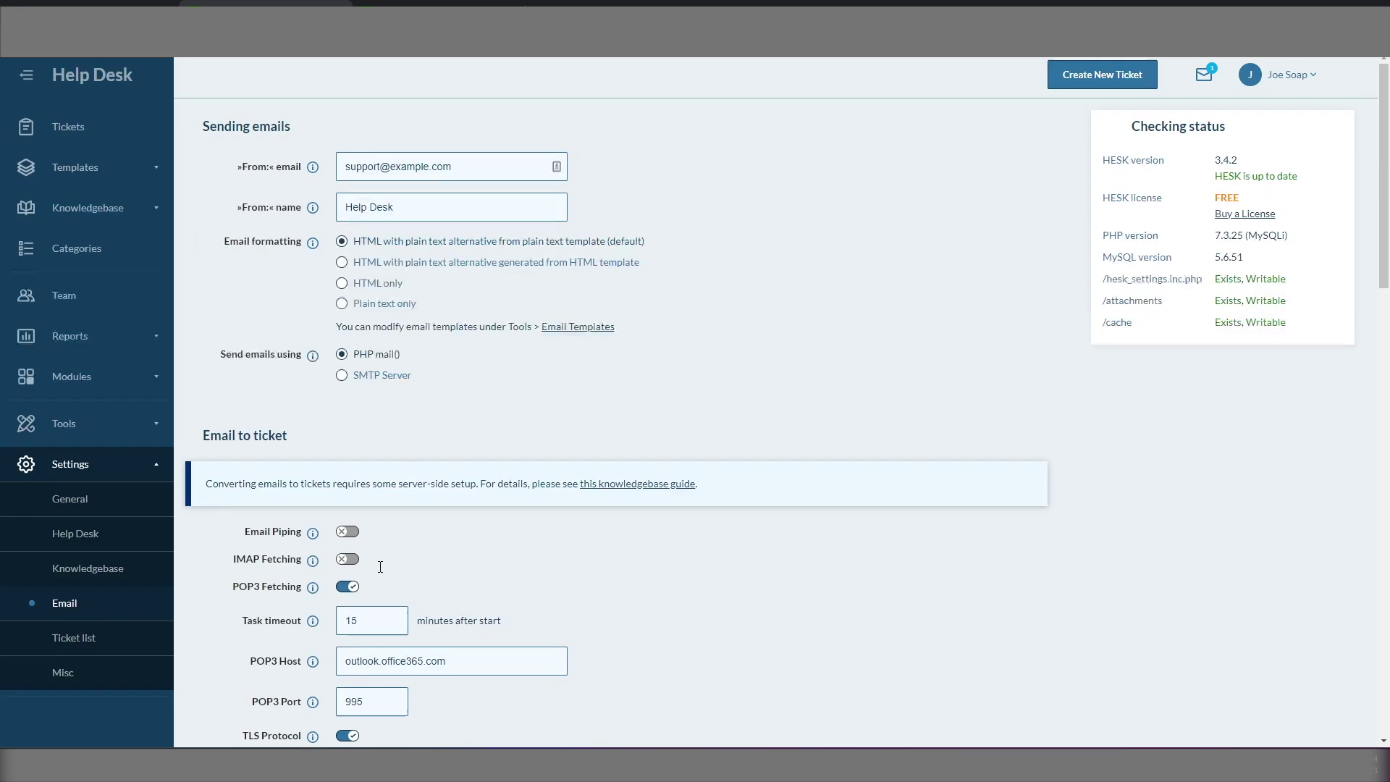
left_click(342, 377)
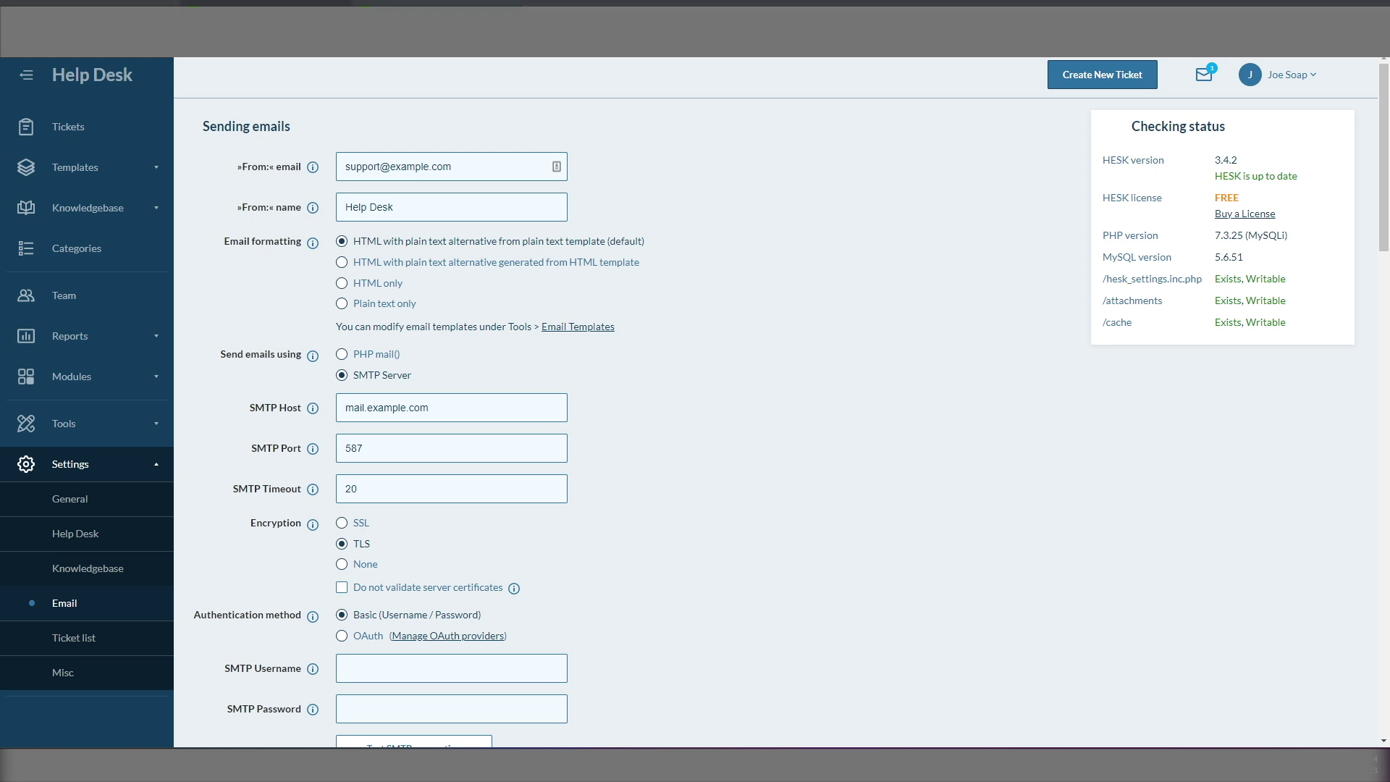
key("Tab")
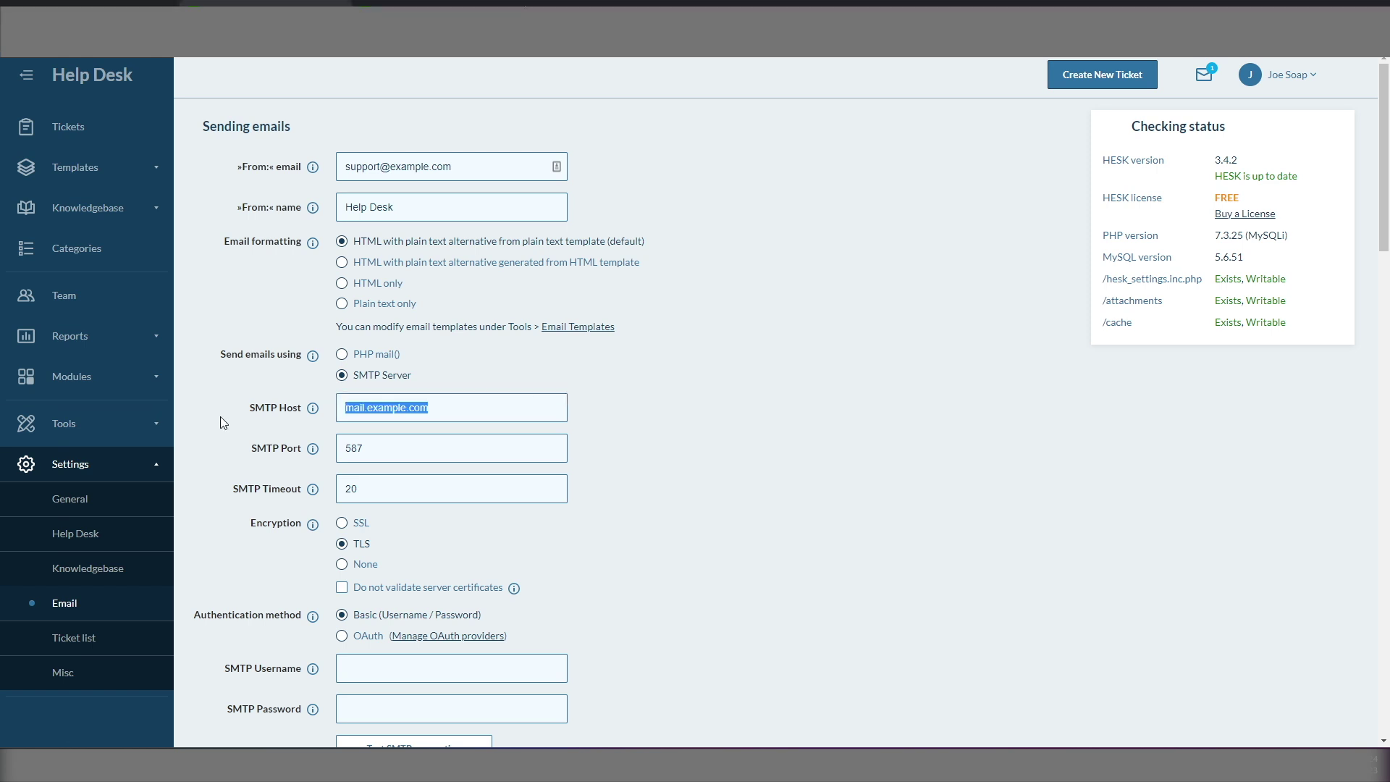
type("smtp.office365.com")
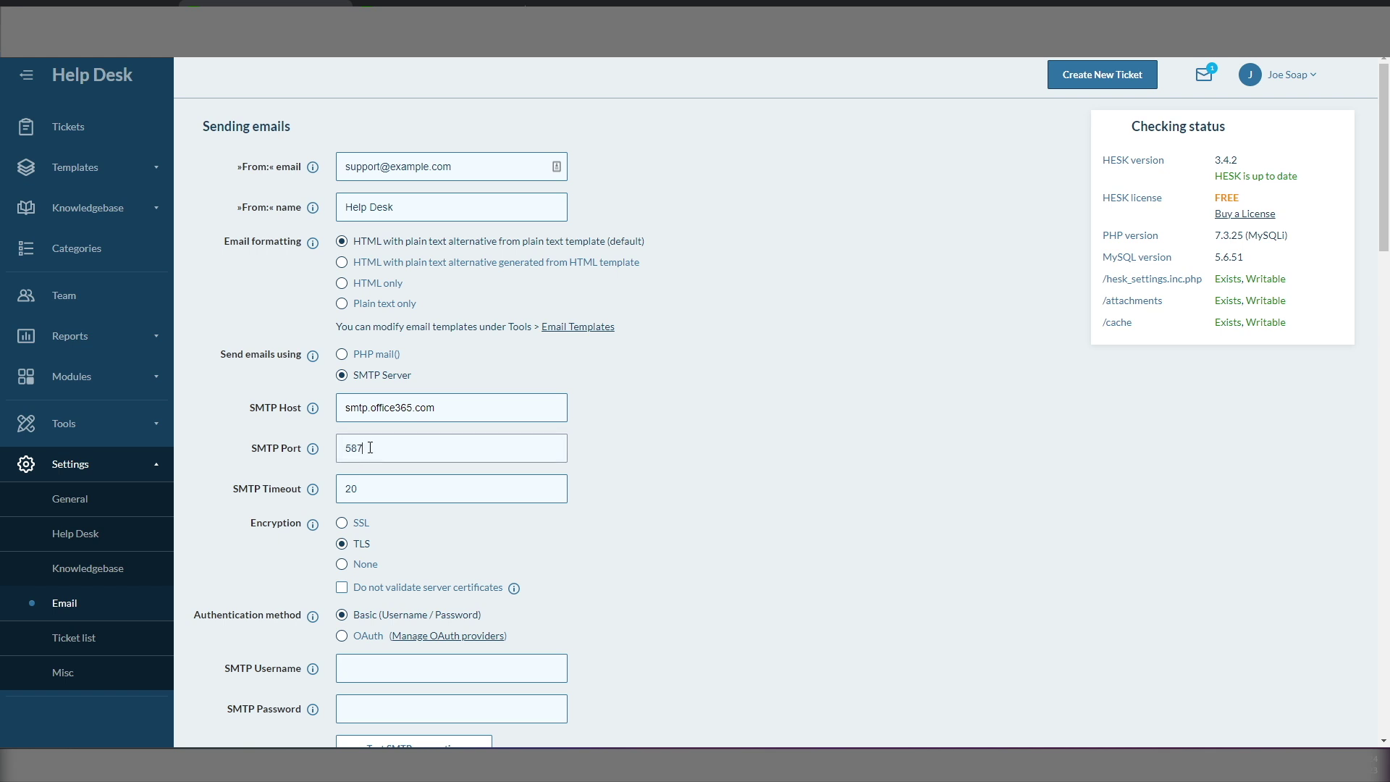
Step: Use OAuth with the support mailbox as SMTP username, test the connection, and save
scroll(353, 460, "down", 1)
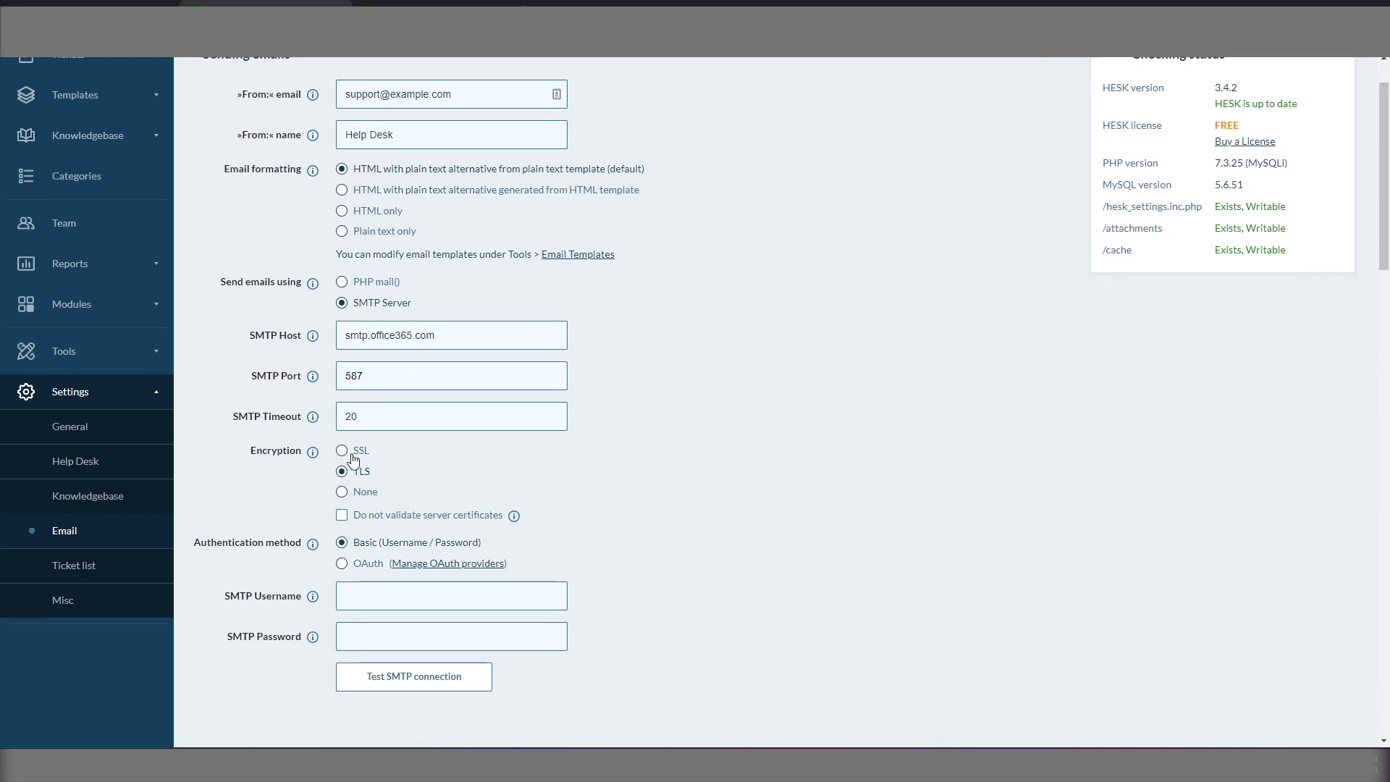
left_click(342, 564)
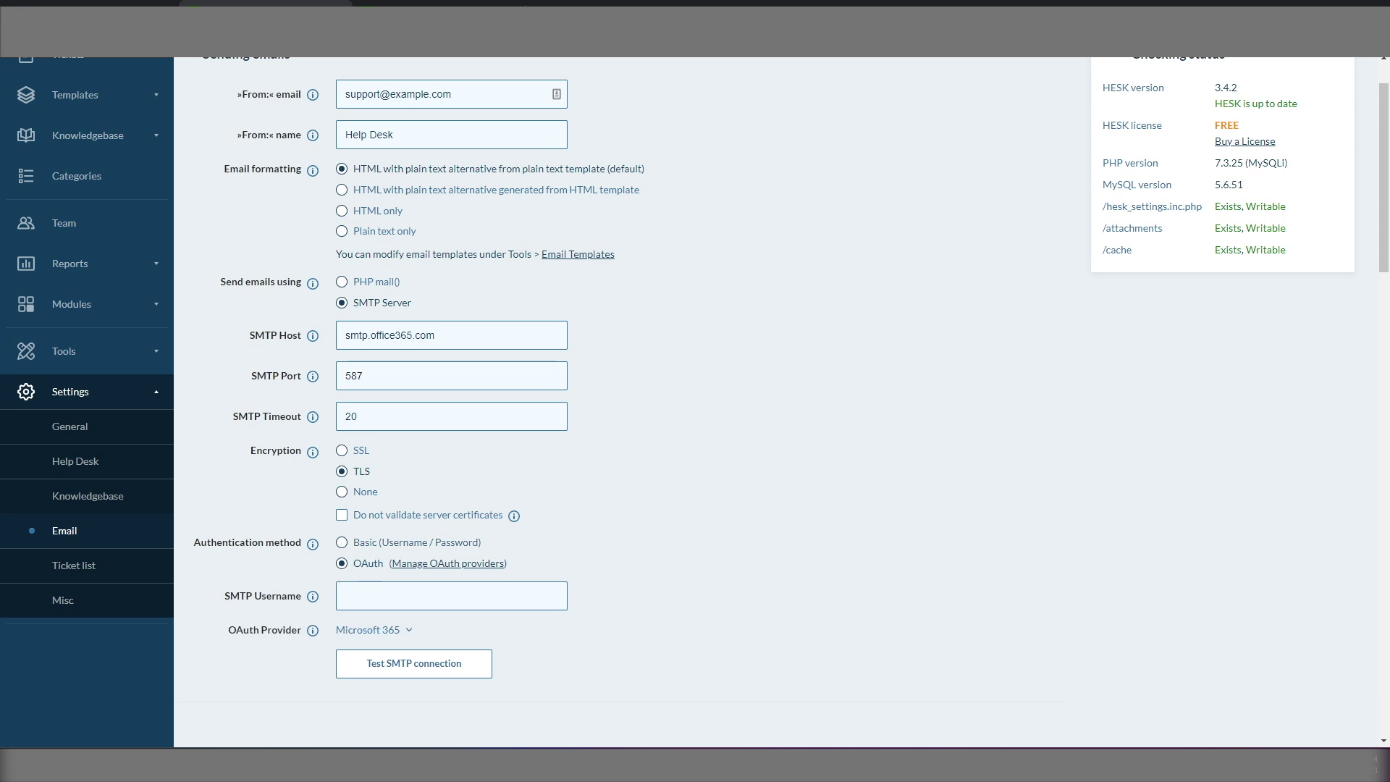
left_click(375, 589)
key("ctrl+v")
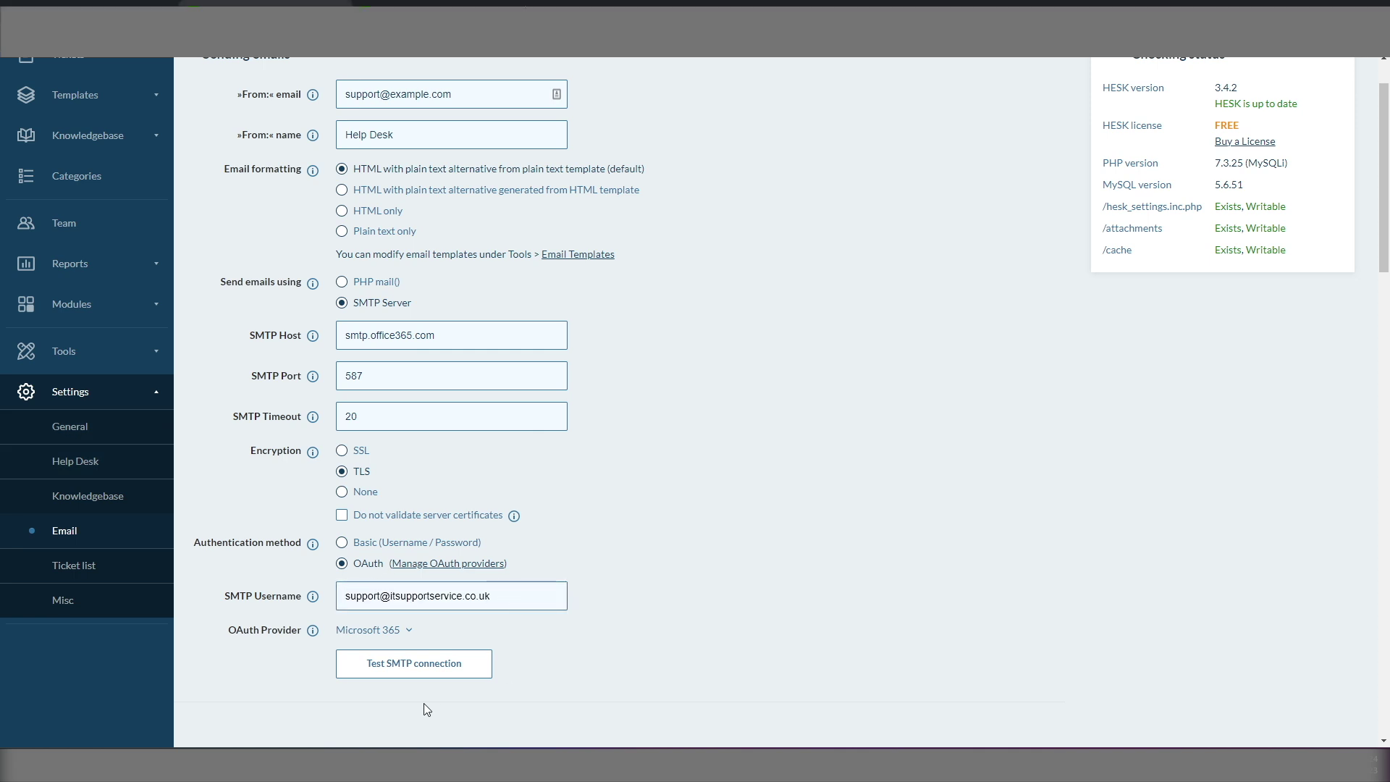
left_click(413, 663)
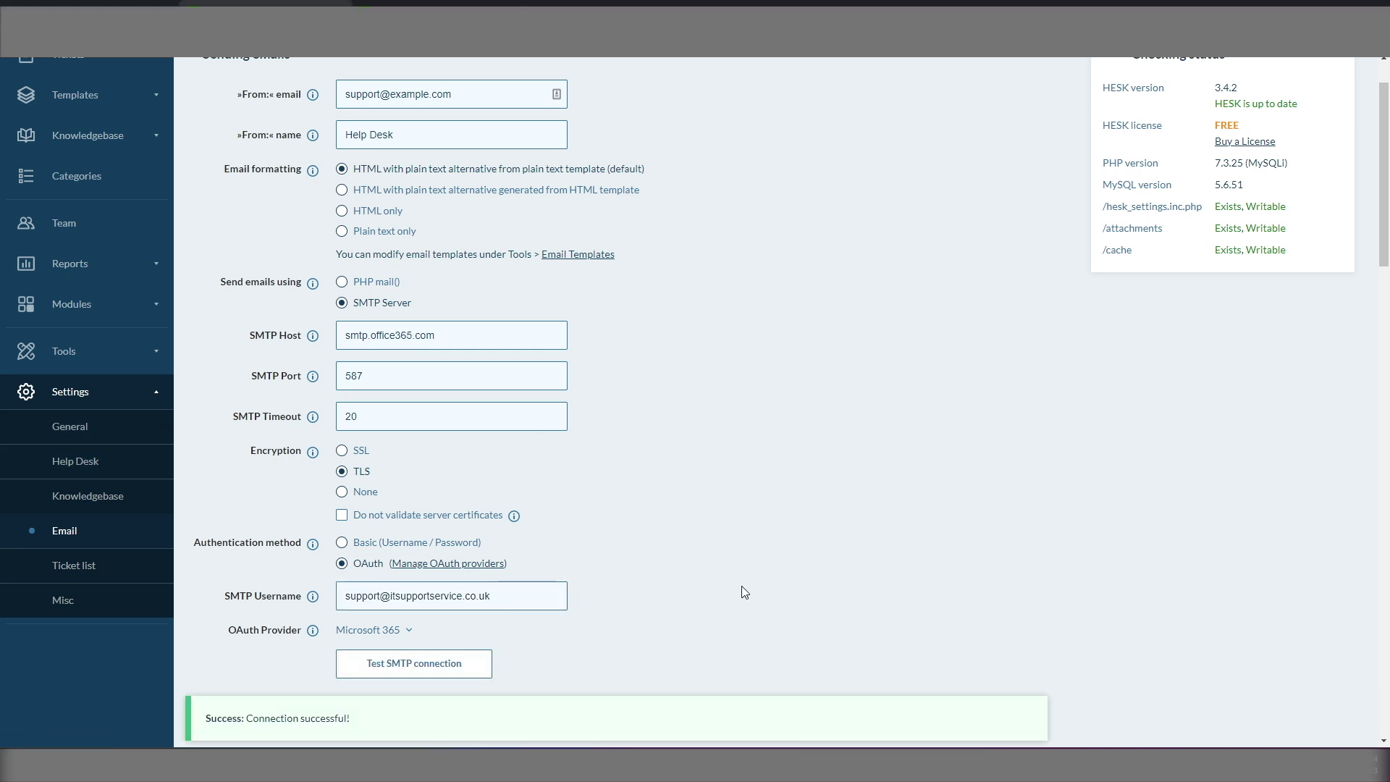
scroll(685, 580, "down", 5)
scroll(685, 577, "down", 20)
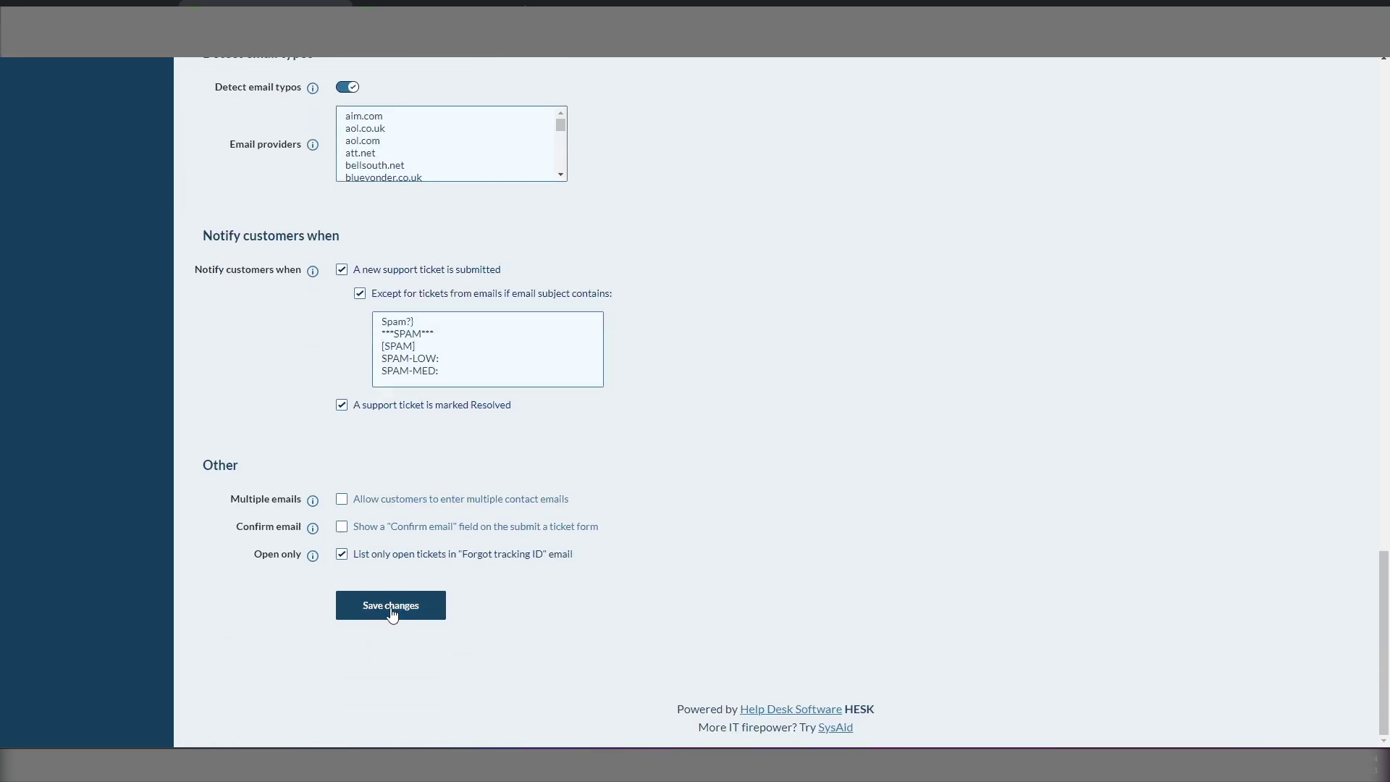
left_click(389, 607)
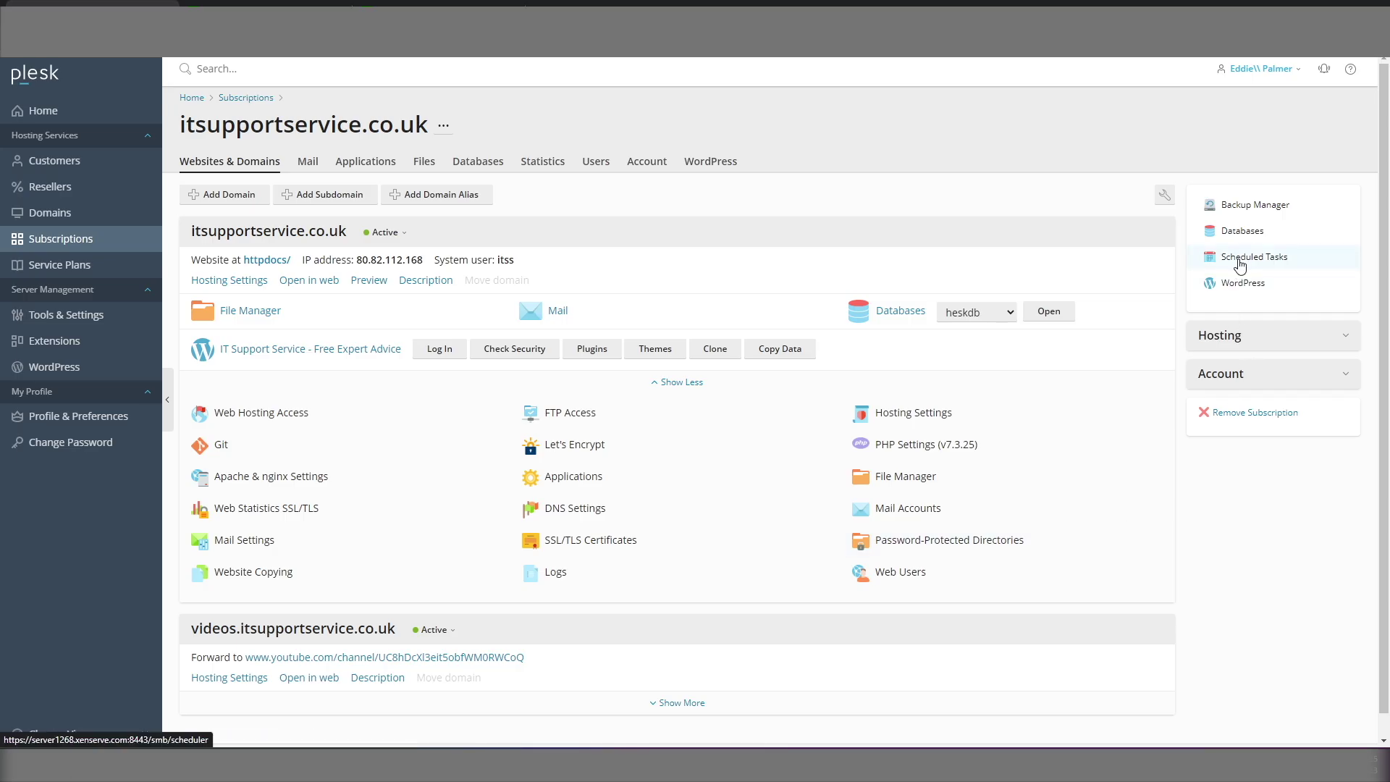
Step: Start a new Plesk scheduled task that fetches the HESK POP3 script URL on itsupportservice.co.uk
left_click(1241, 262)
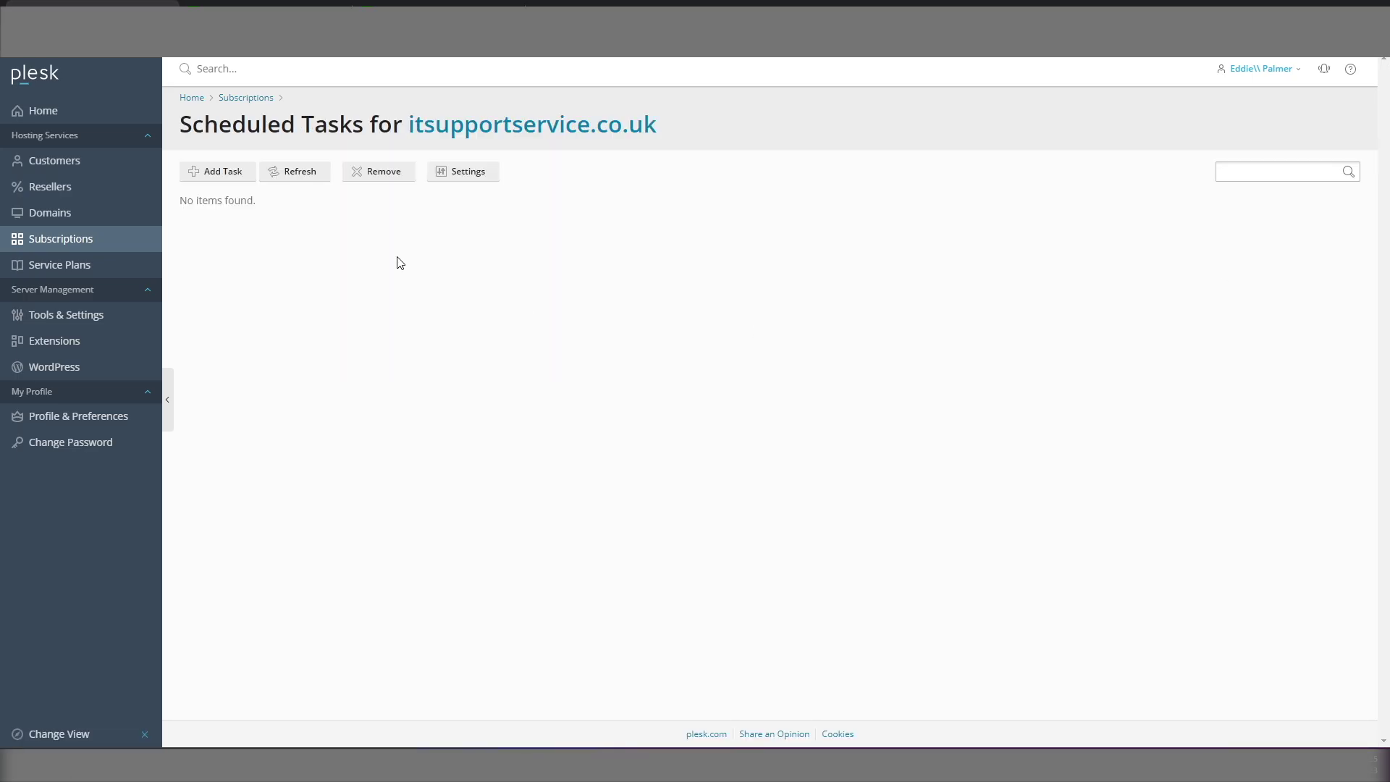
left_click(218, 176)
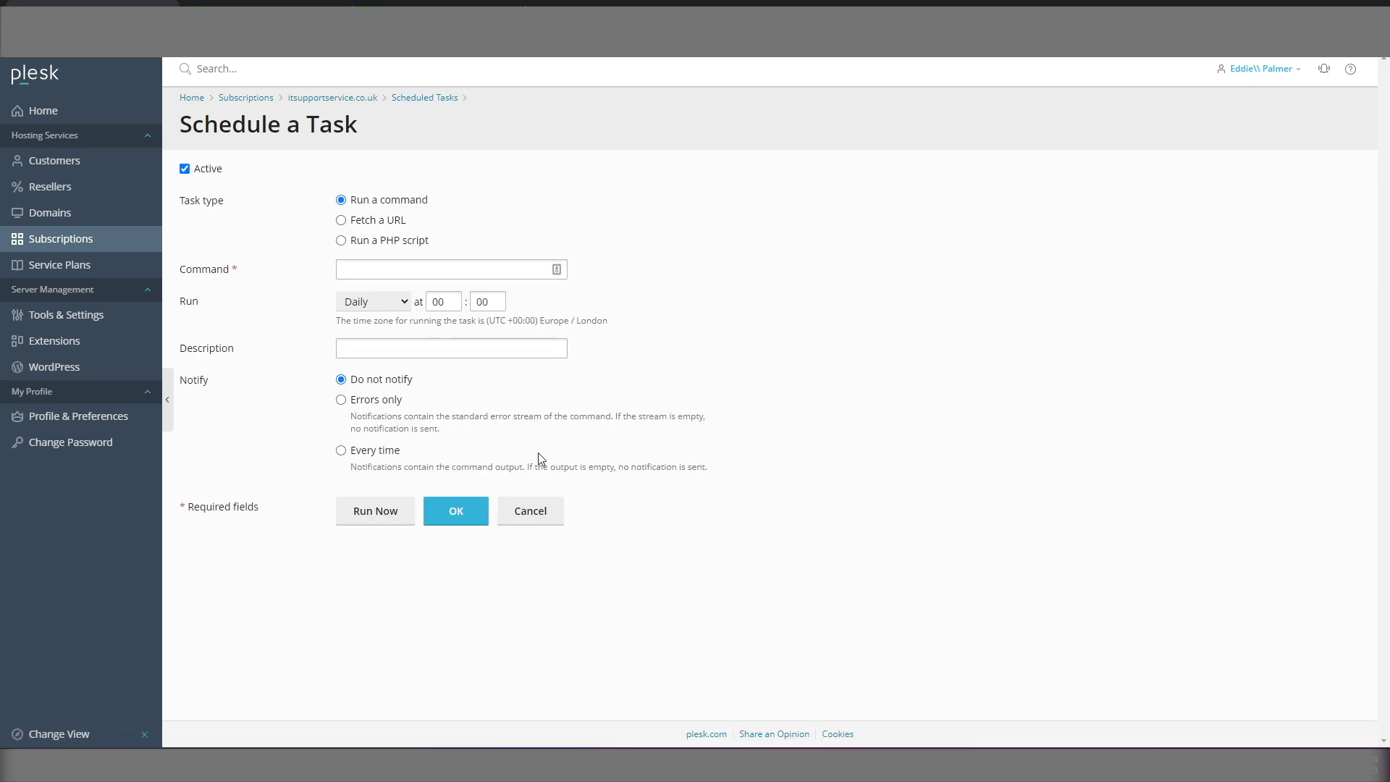
left_click(341, 220)
left_click(352, 269)
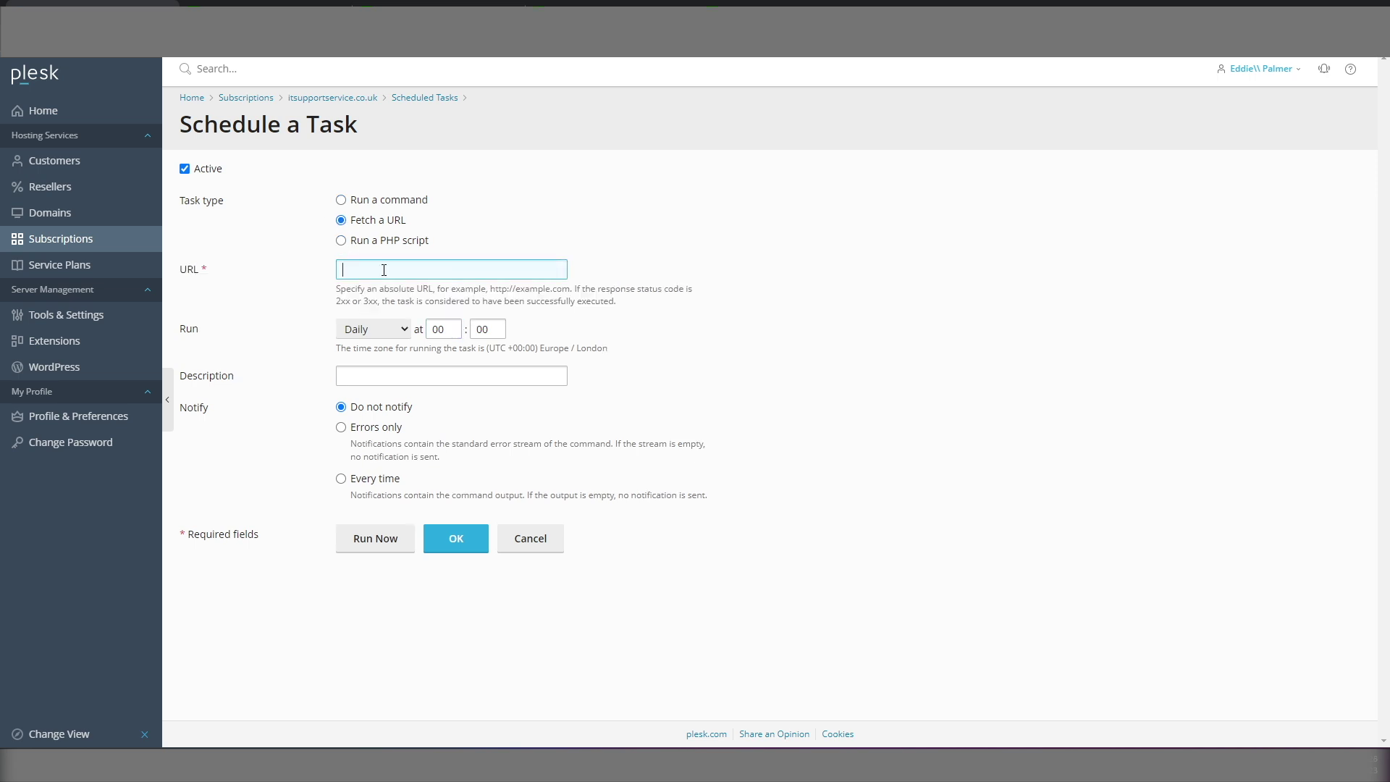
type("inc/mail/hesk_pop3.php")
type("http")
type(":/")
type("s")
type("/itsupports")
type("ervice.co.u")
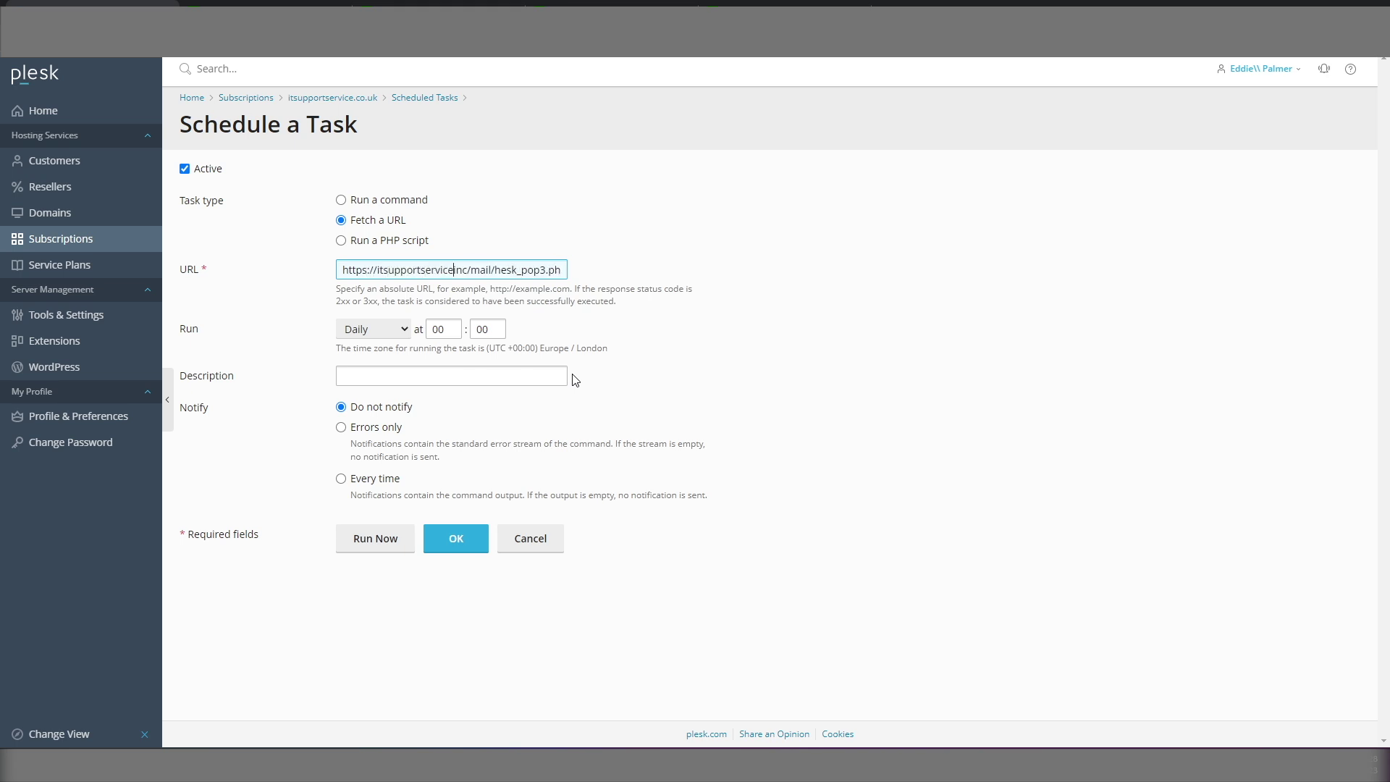
type("k/heski")
key("End")
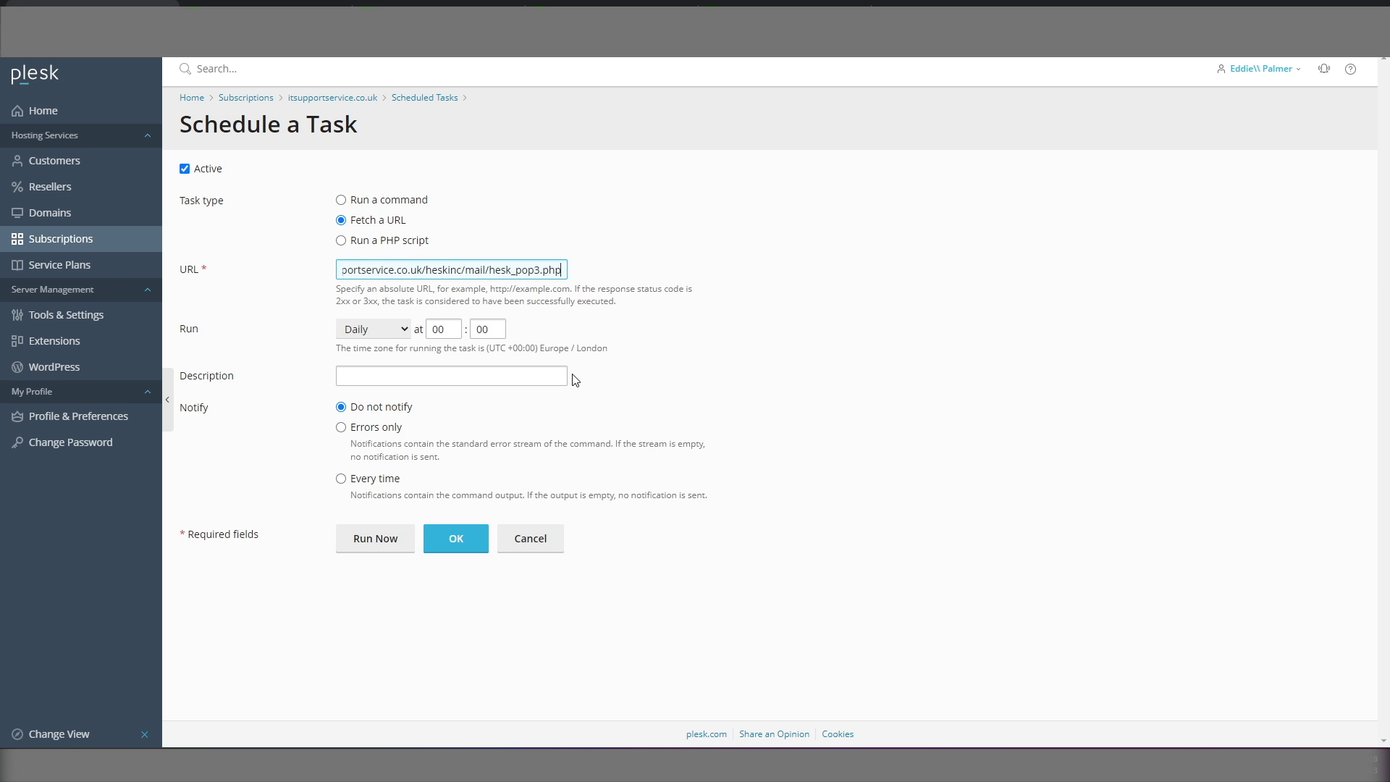
Step: Schedule it cron-style as * * * * * with description 'Fetch support tickets every minute', and save
left_click(402, 335)
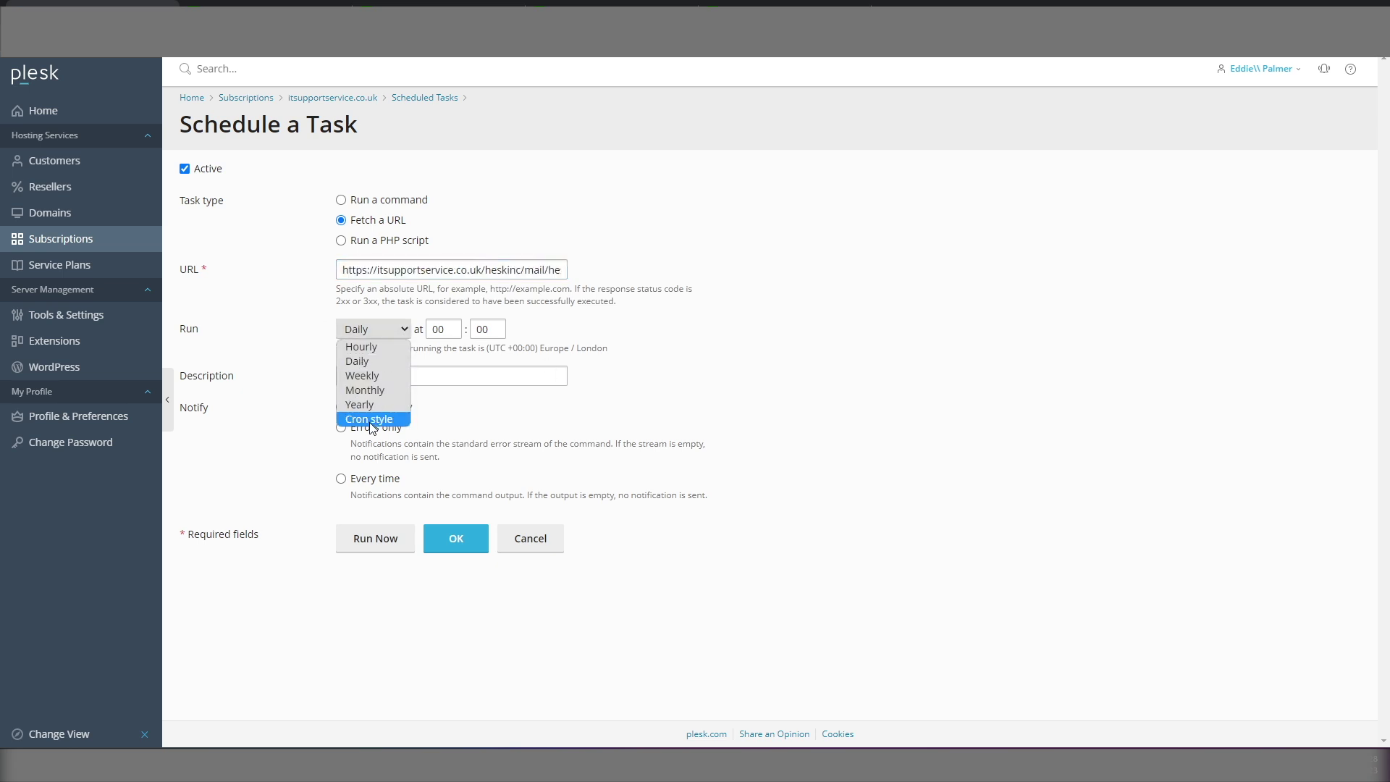
left_click(370, 419)
left_click(425, 330)
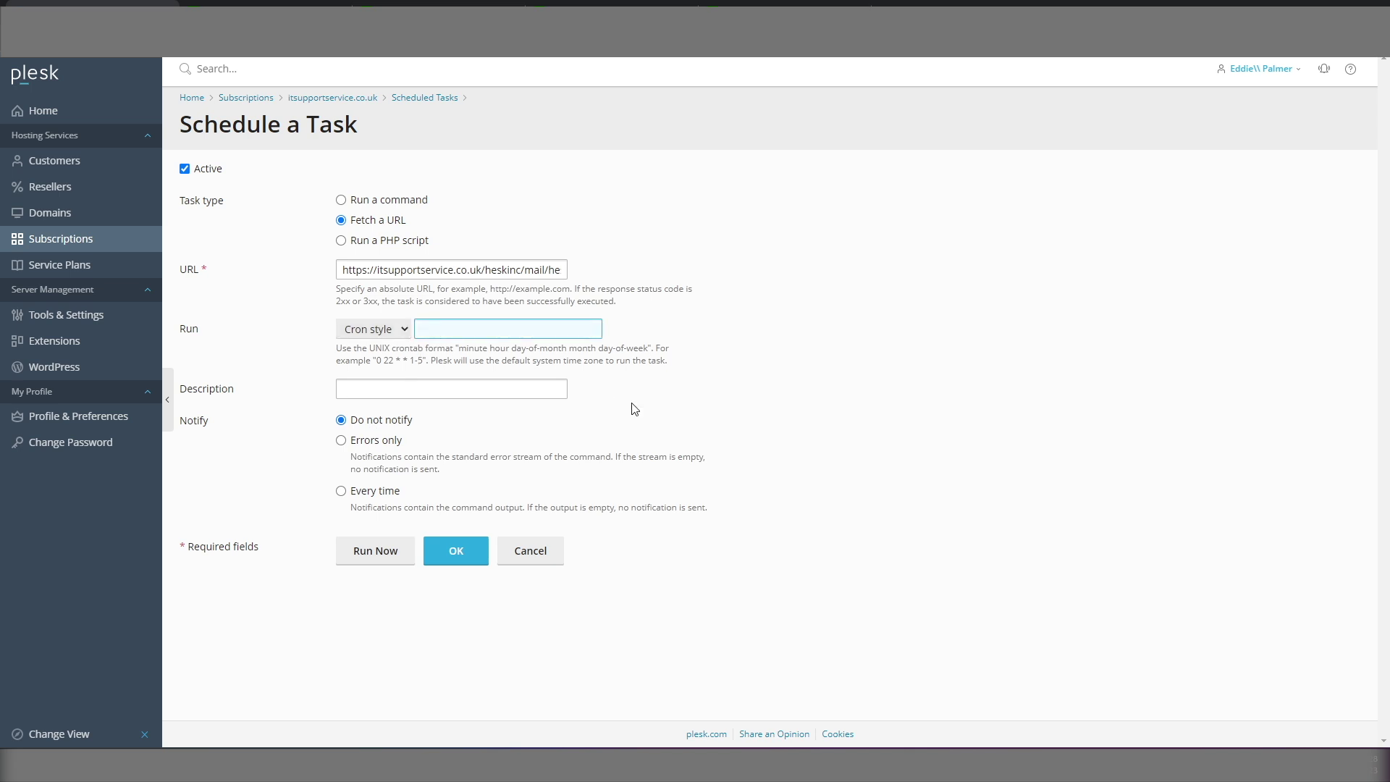
type("* * * * *")
left_click(402, 389)
type("Fetc")
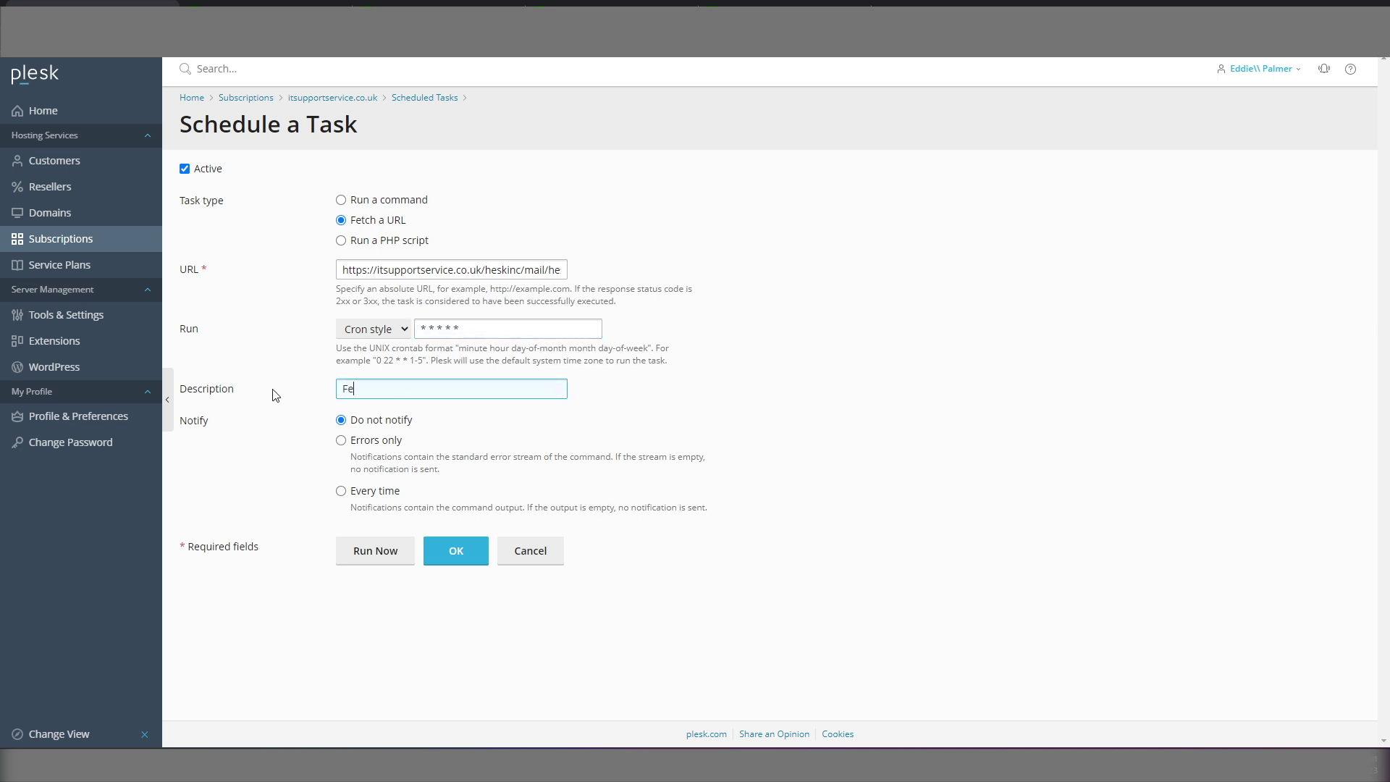
type("h support tickets every minbute")
key("BackSpace")
key("BackSpace")
key("BackSpace")
key("BackSpace")
type("ute")
left_click(455, 552)
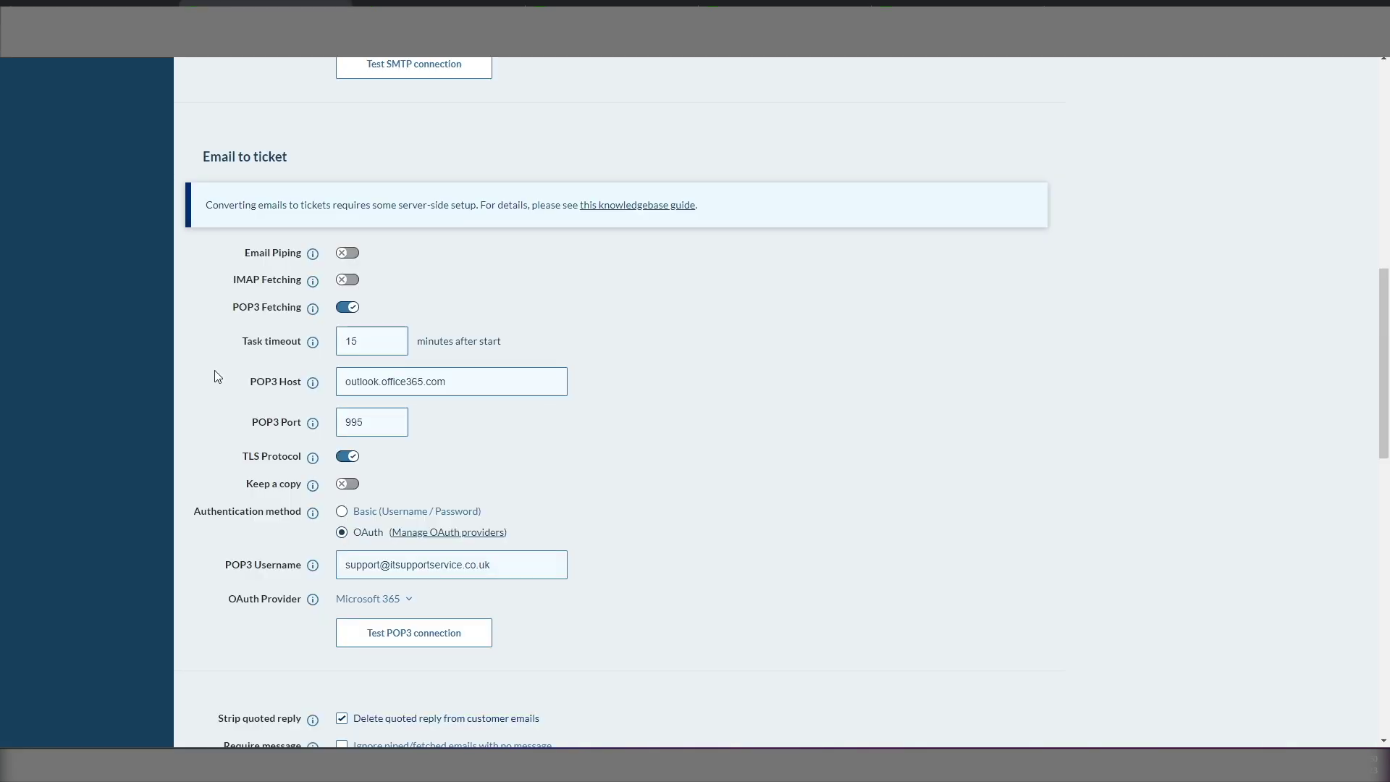
Step: Find the URL Access Key in HESK's Help Desk security settings and select its value
scroll(228, 427, "up", 8)
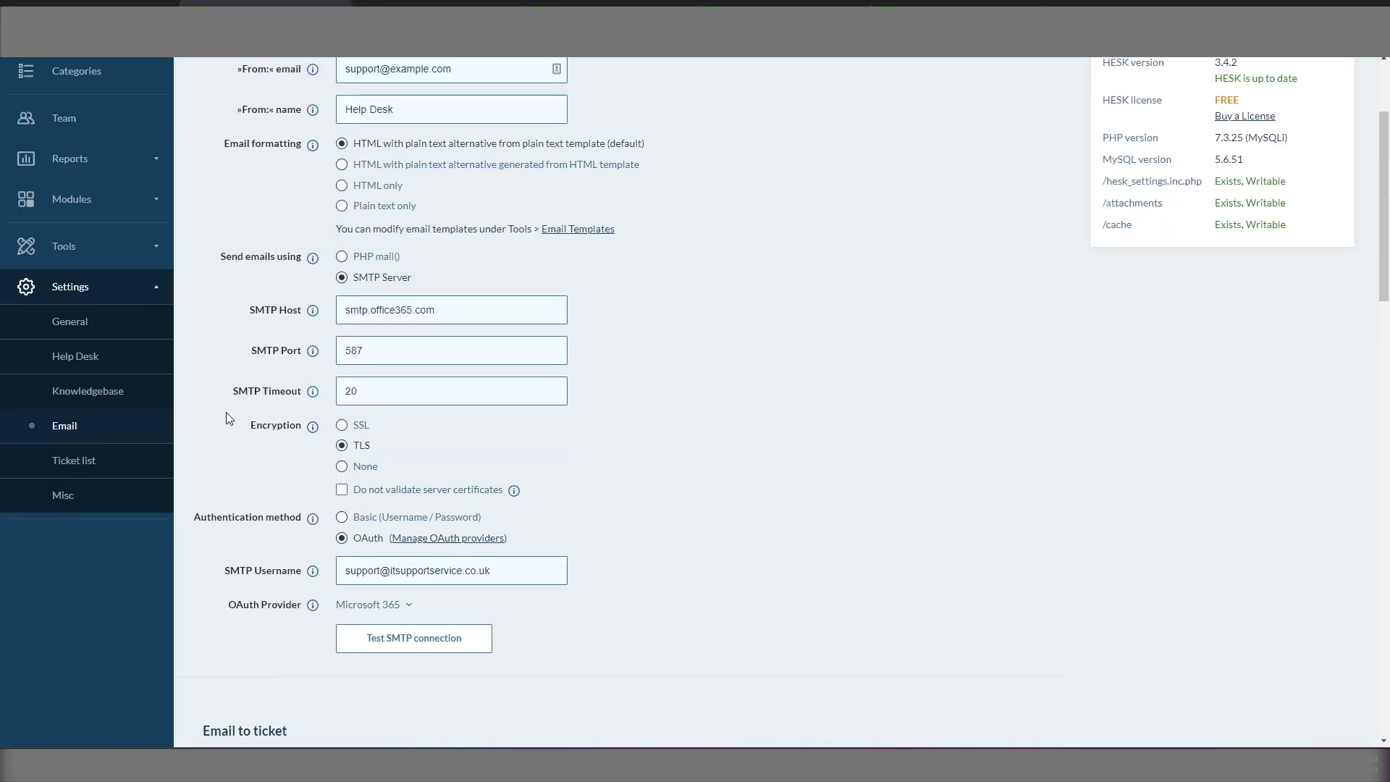
left_click(60, 499)
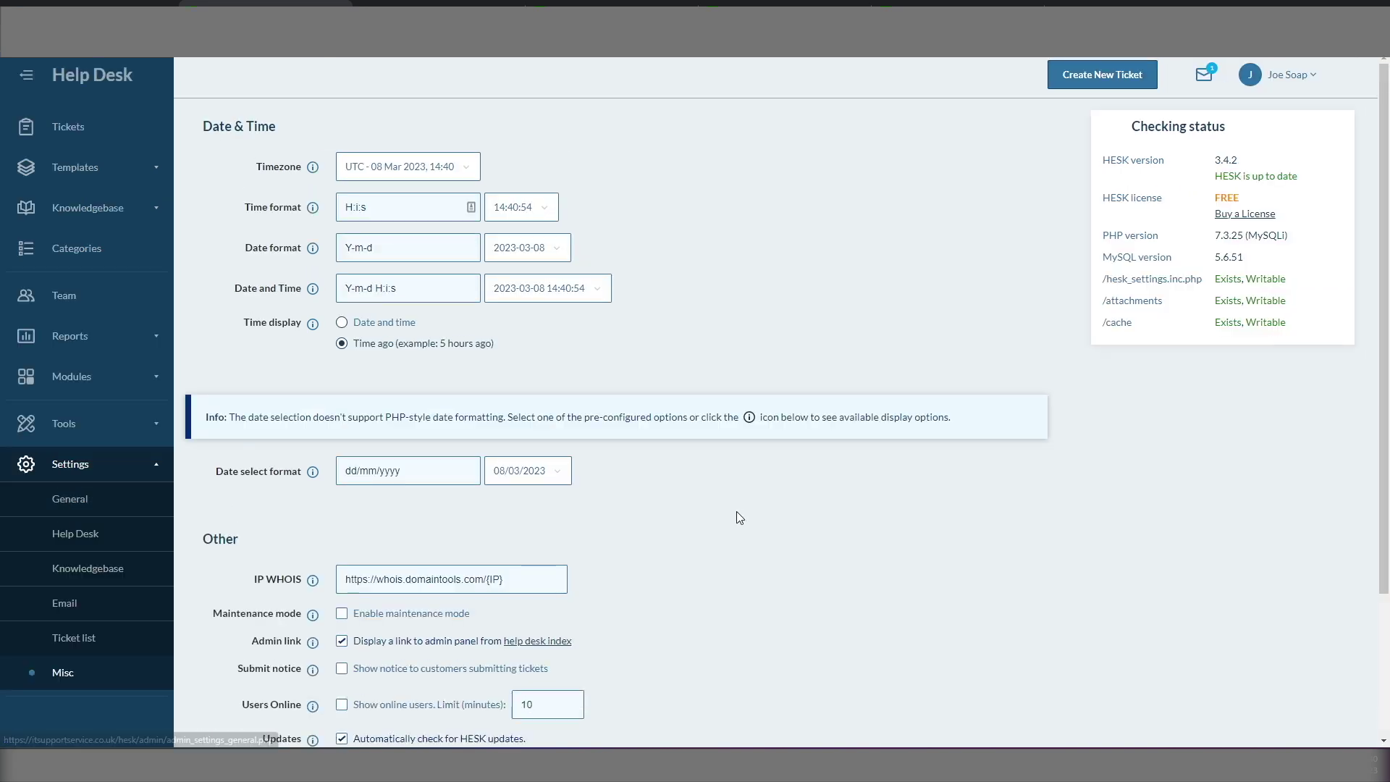
scroll(736, 511, "down", 3)
scroll(737, 511, "up", 3)
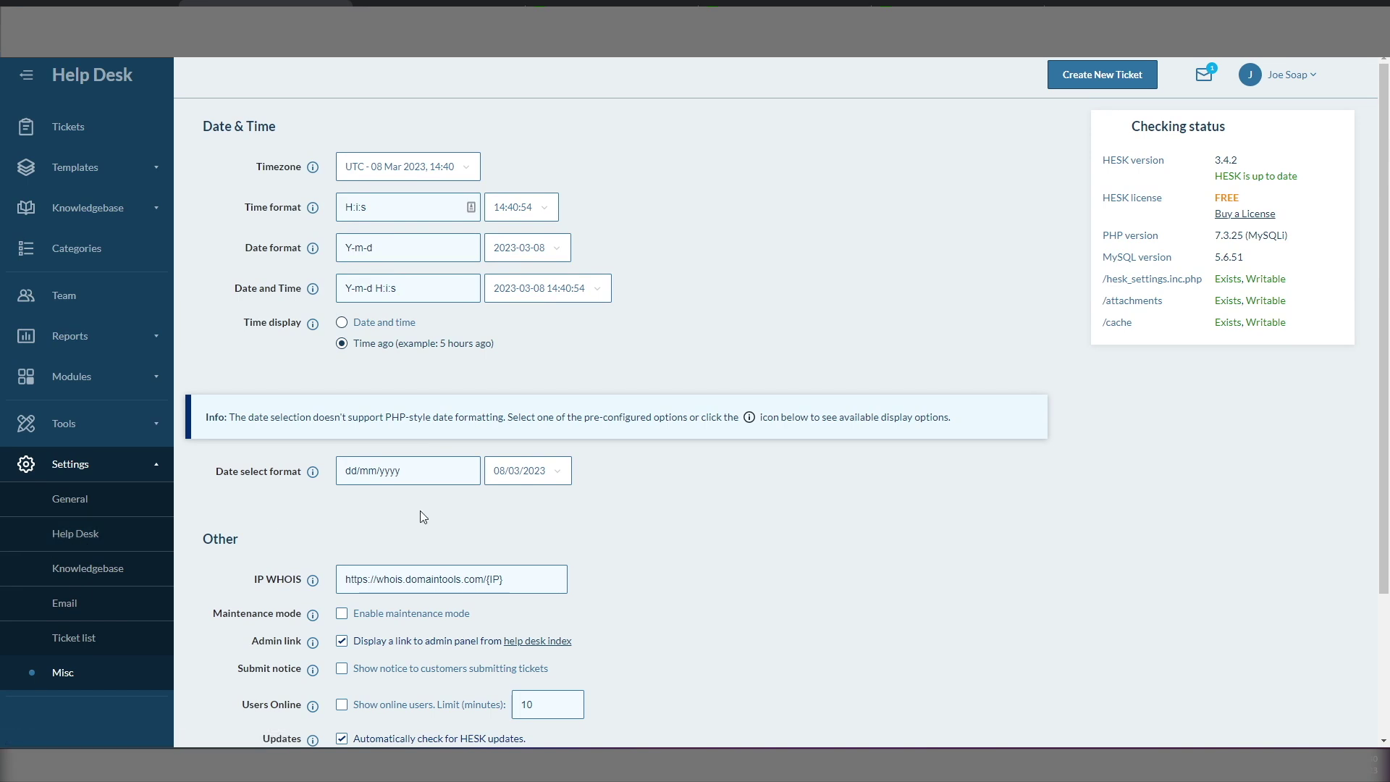
scroll(667, 502, "down", 12)
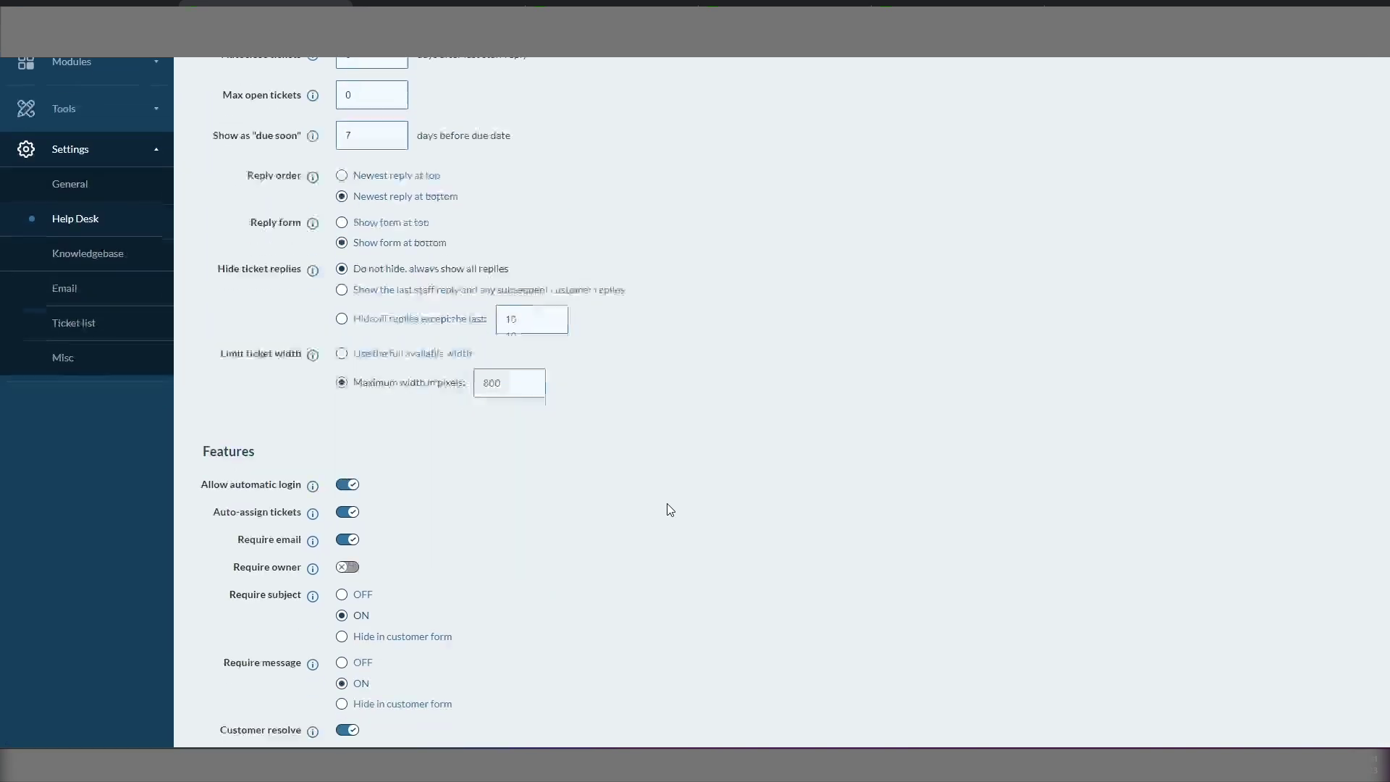
scroll(667, 505, "down", 6)
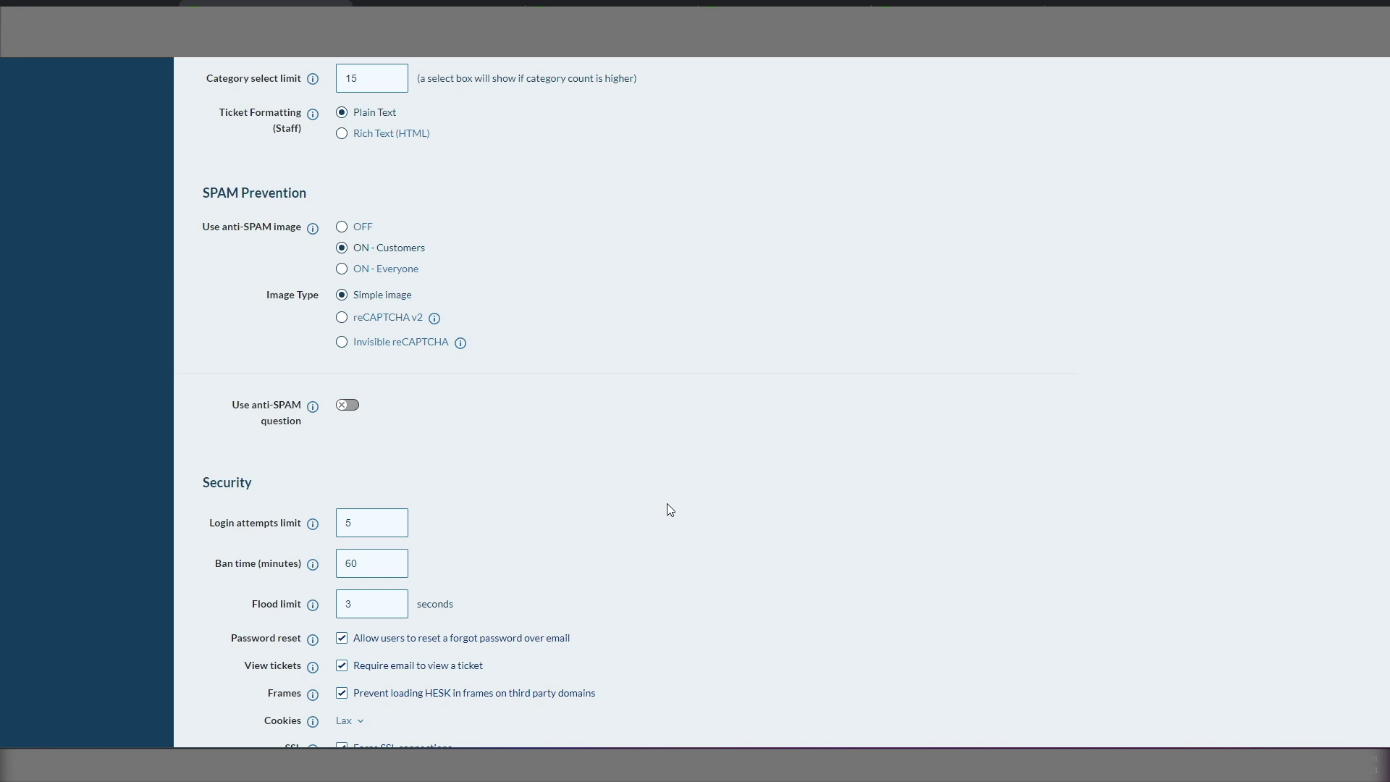
scroll(670, 510, "down", 6)
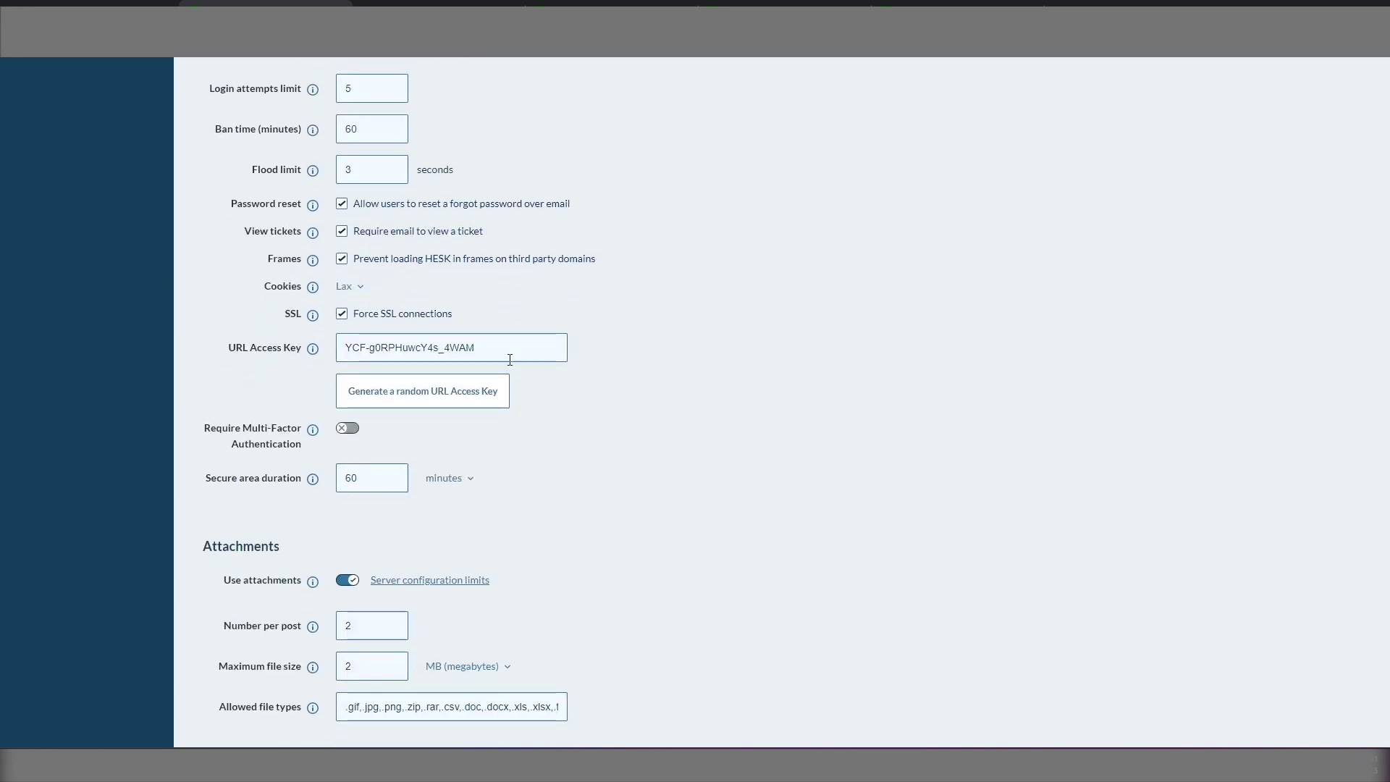
left_click_drag(509, 360, 318, 341)
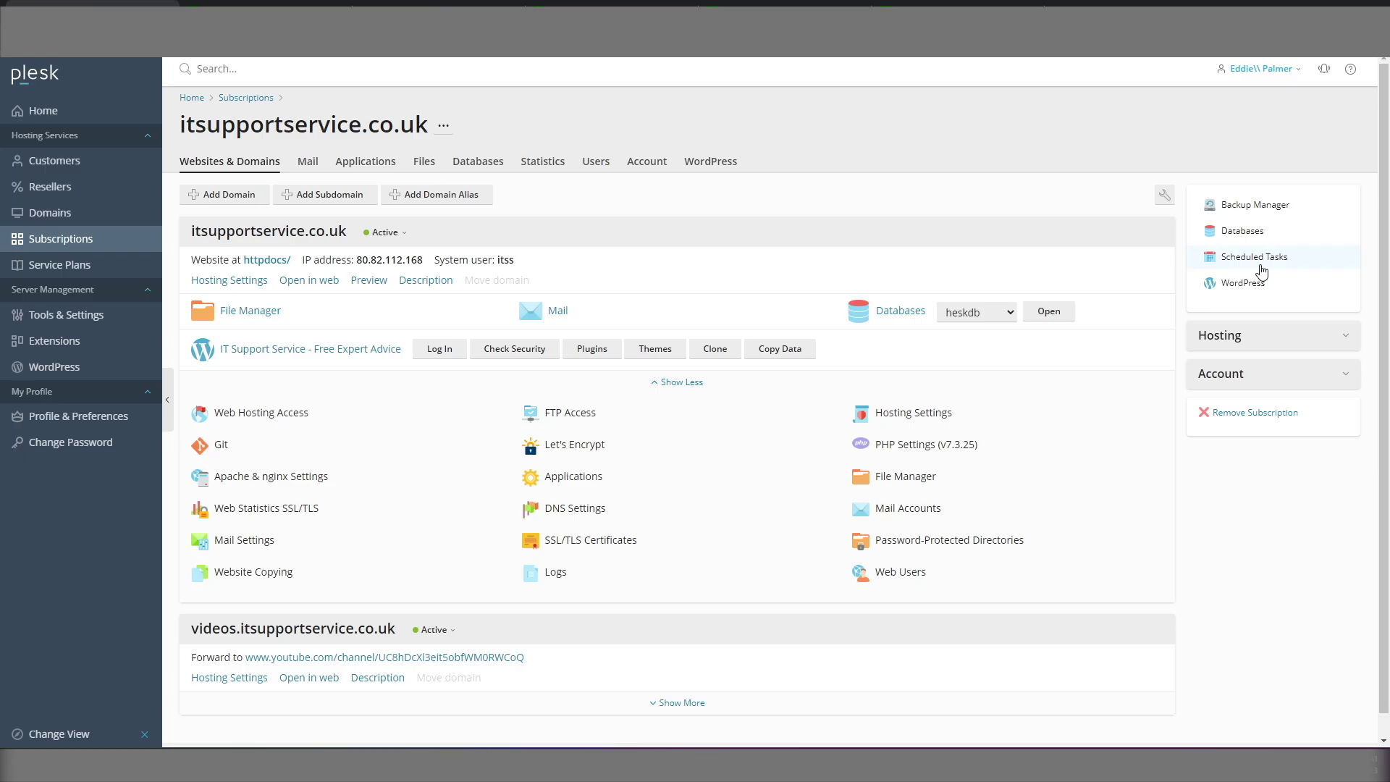
Step: Edit the ticket-fetching task to append ?key= plus the HESK access key to its URL, and save
left_click(1258, 263)
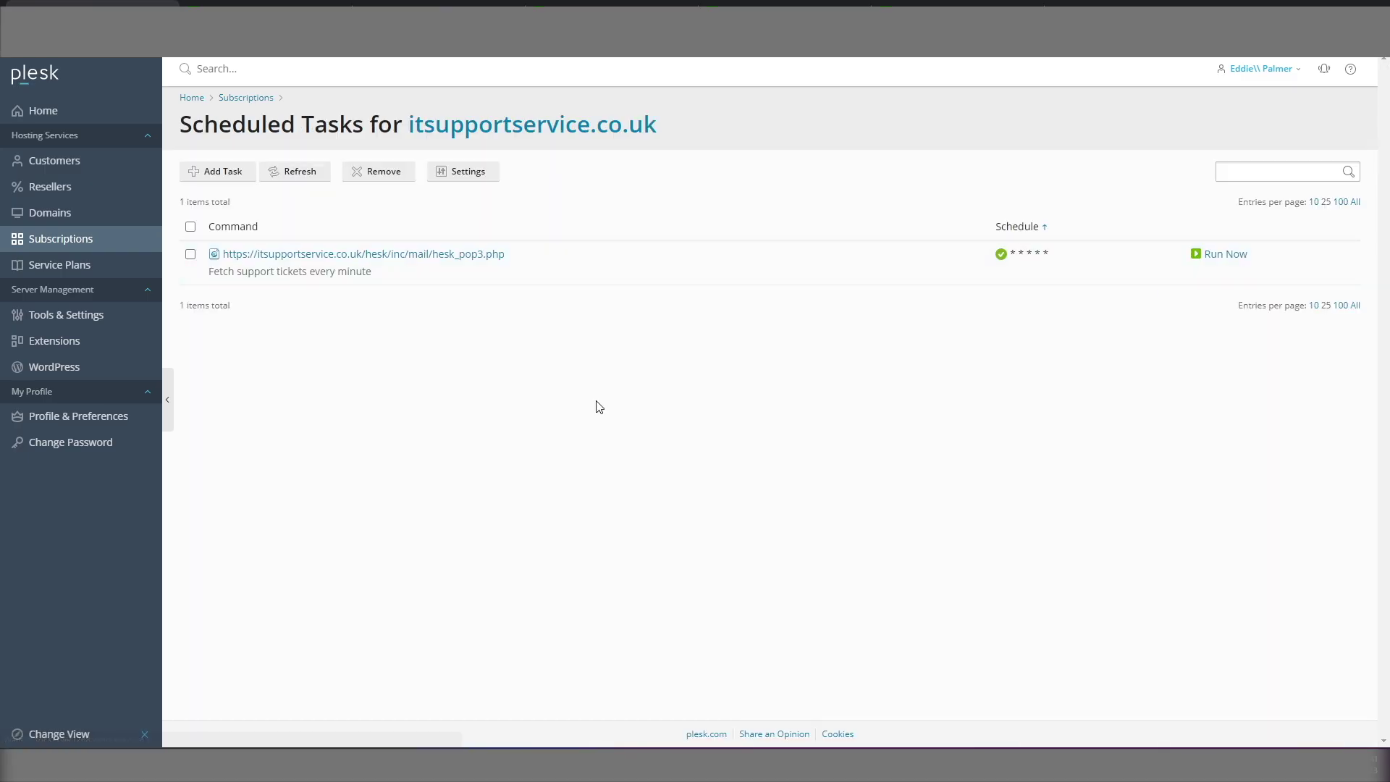
left_click(404, 259)
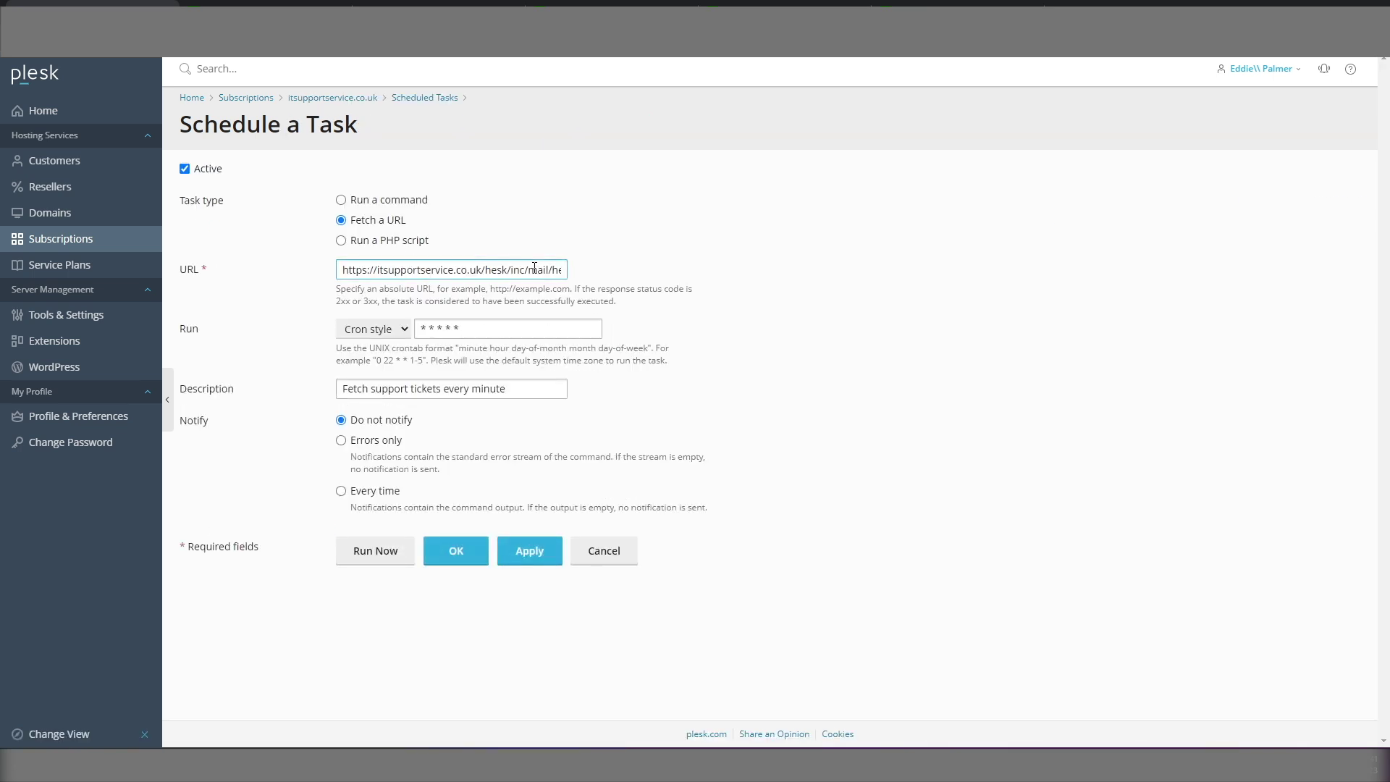
key("End")
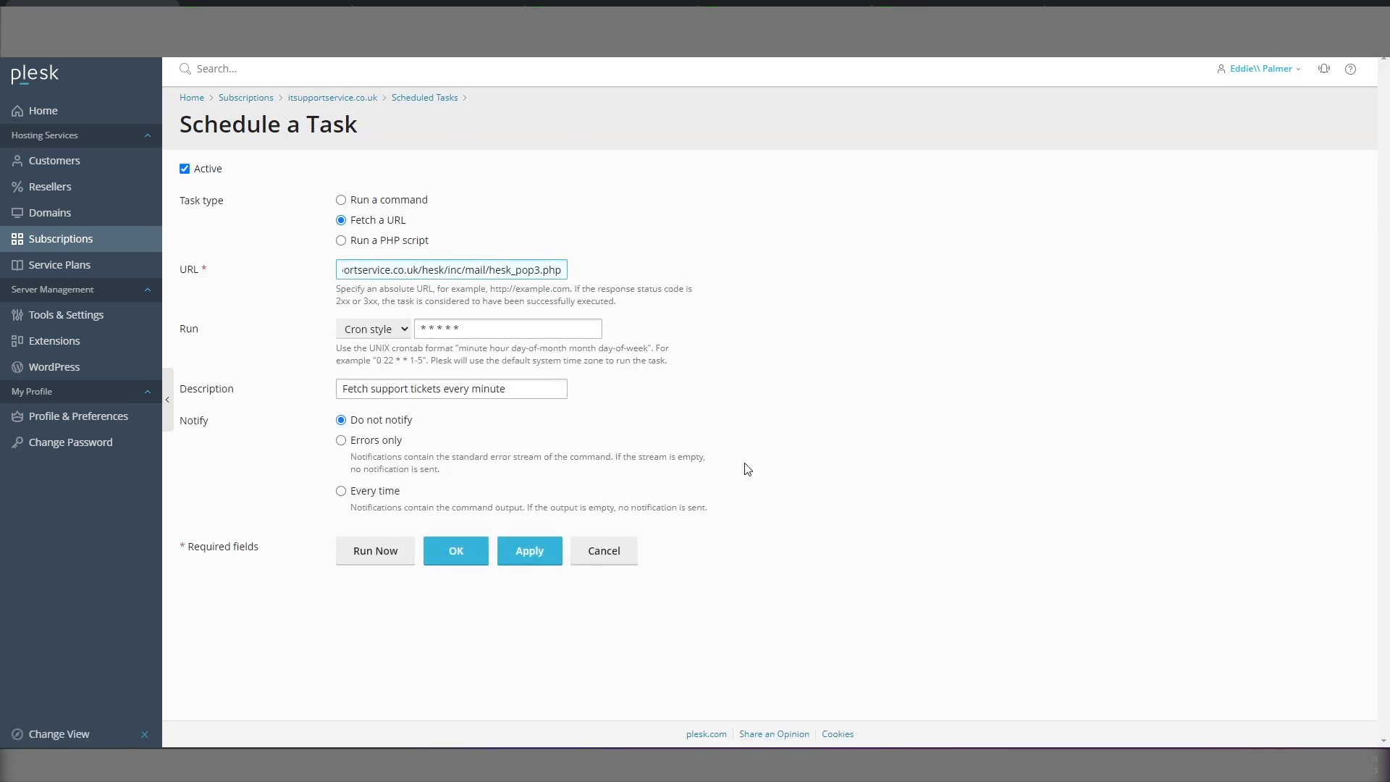
type("?")
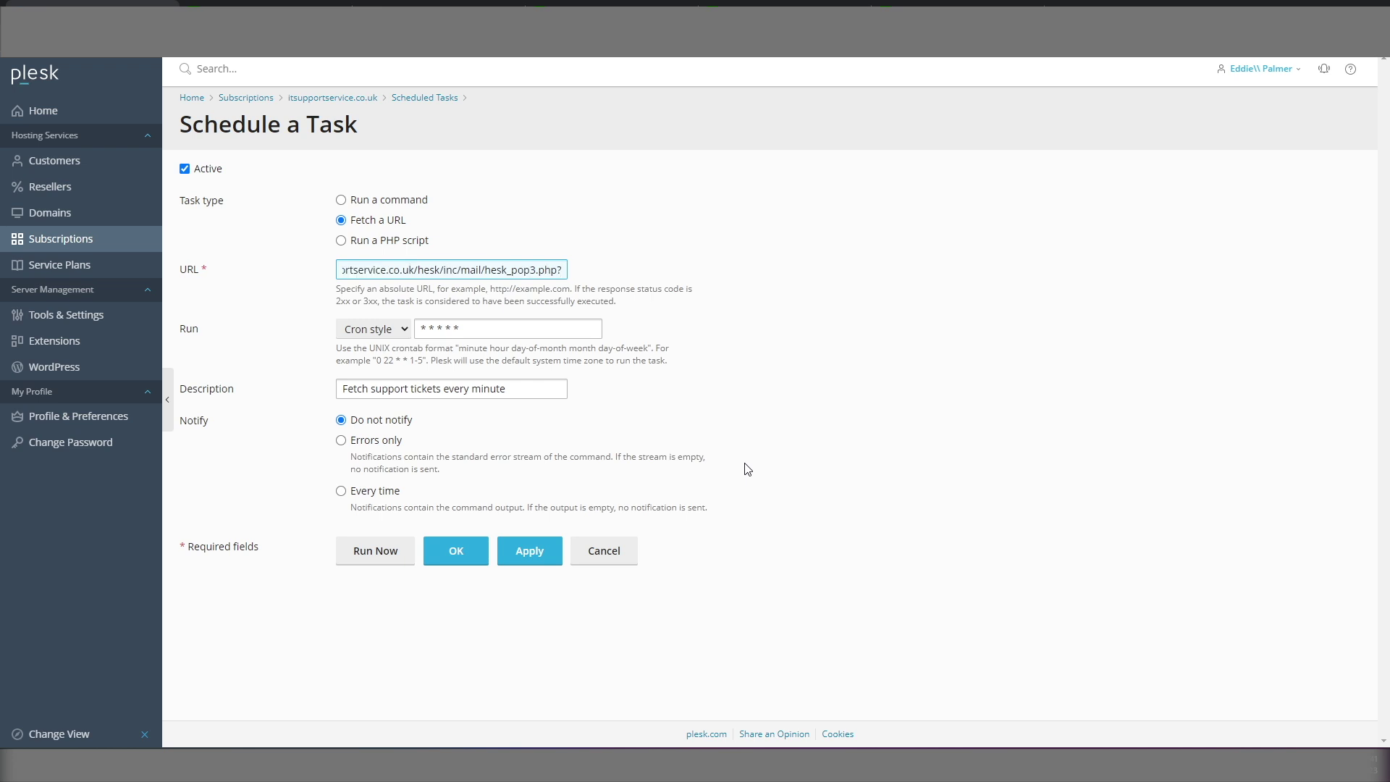
key("ctrl+v")
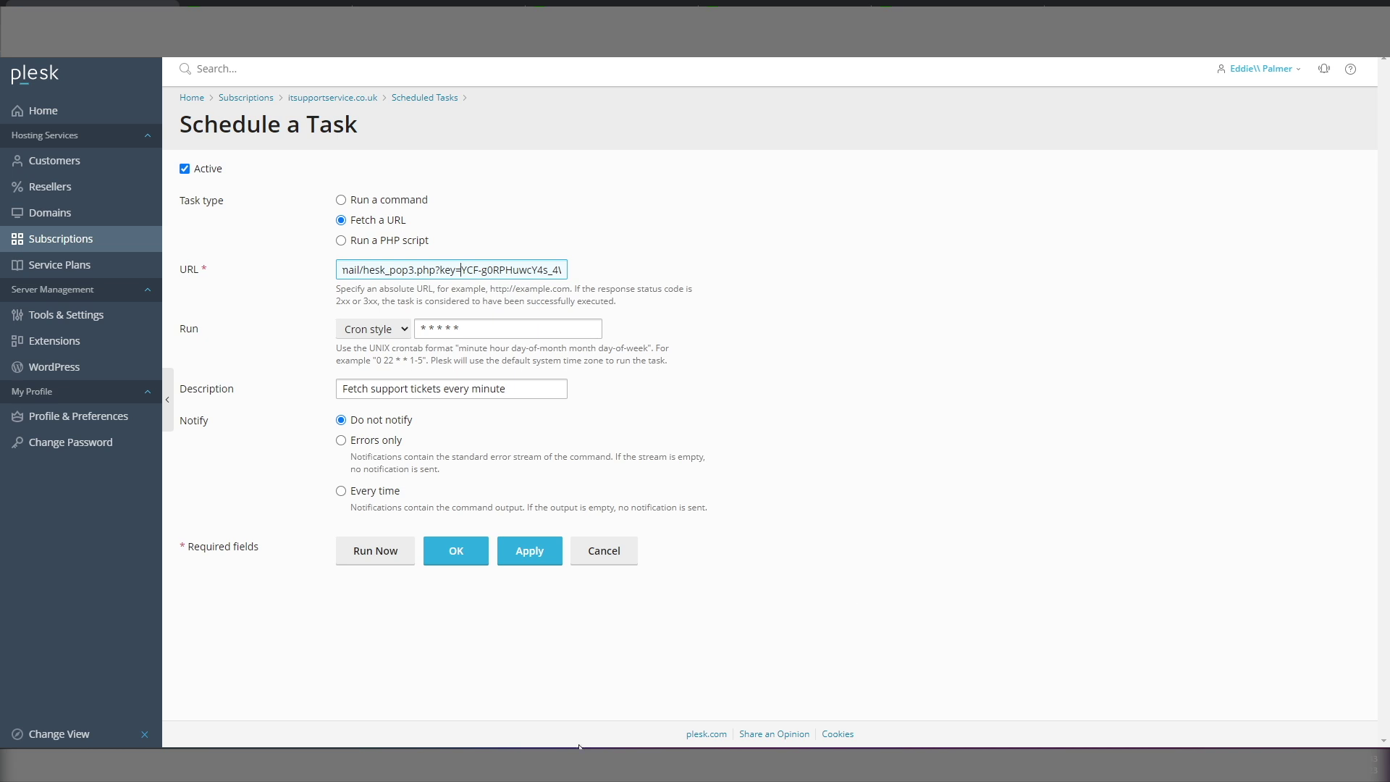
left_click(455, 552)
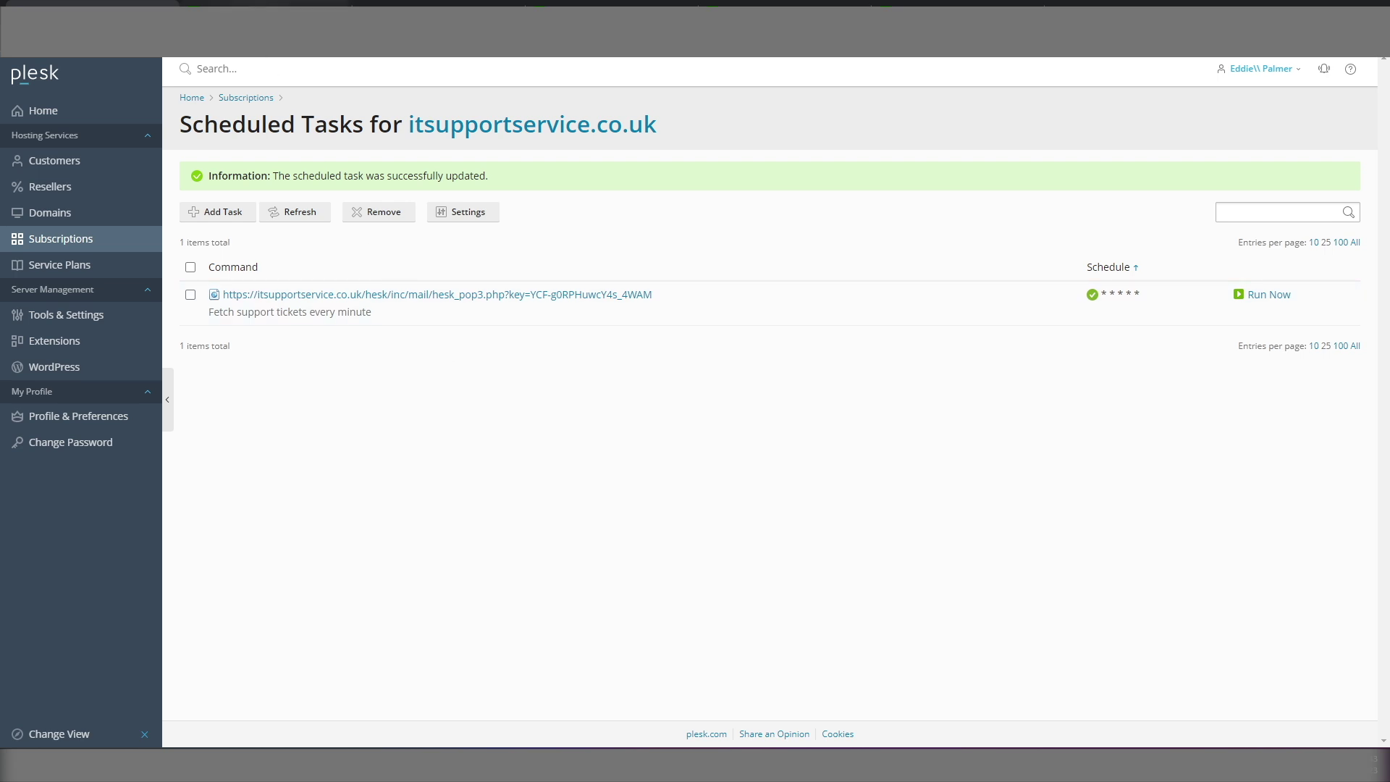
key("ctrl+Tab")
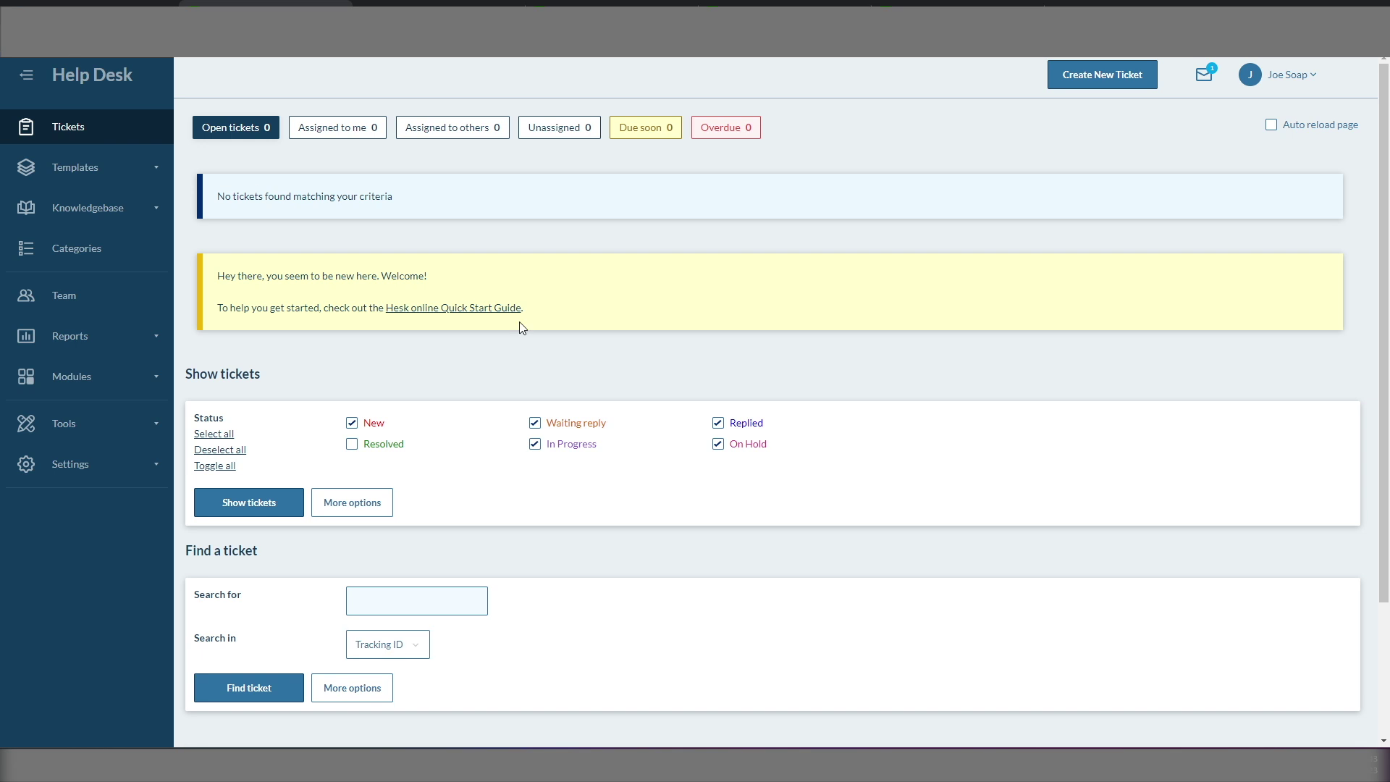
Step: Refresh the tickets, open 'My printer is faulty', and submit the reply 'Reply'
key("F5")
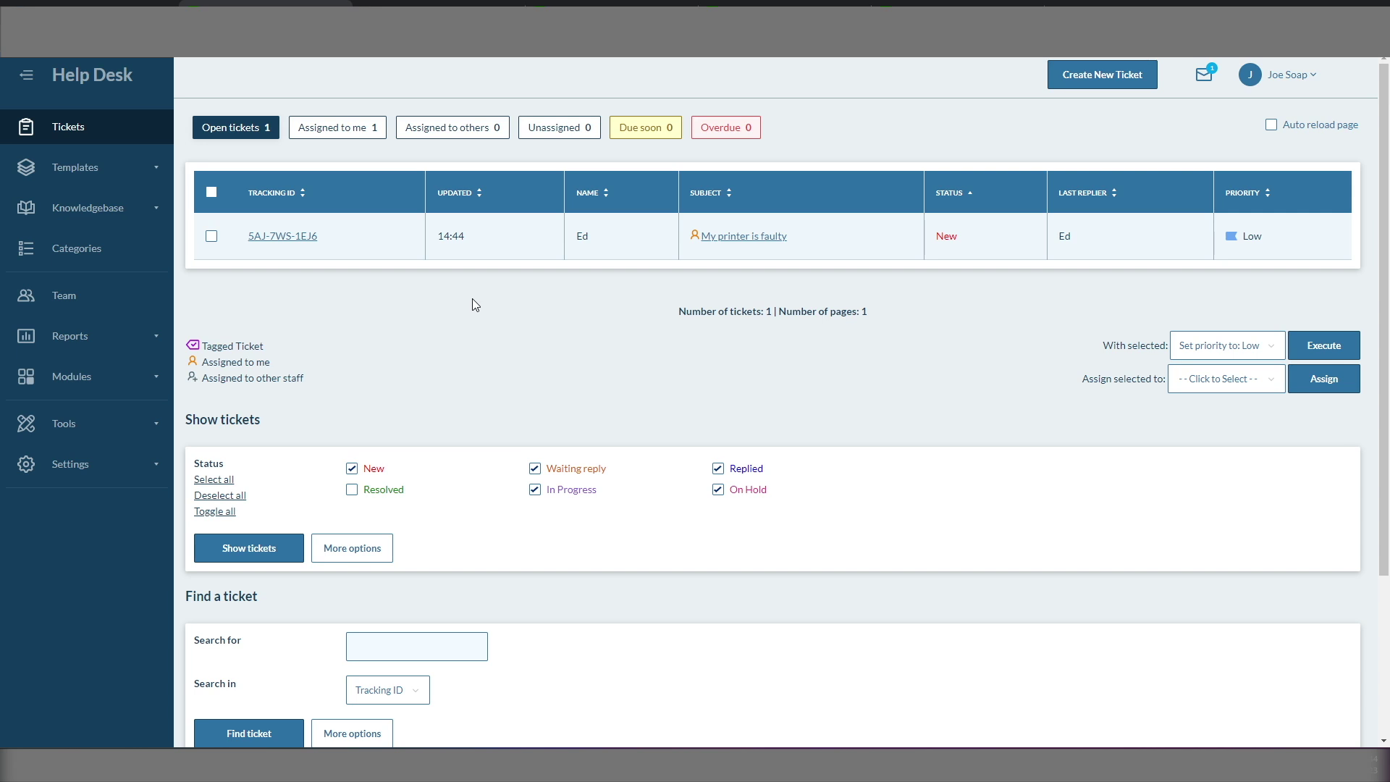
left_click(292, 238)
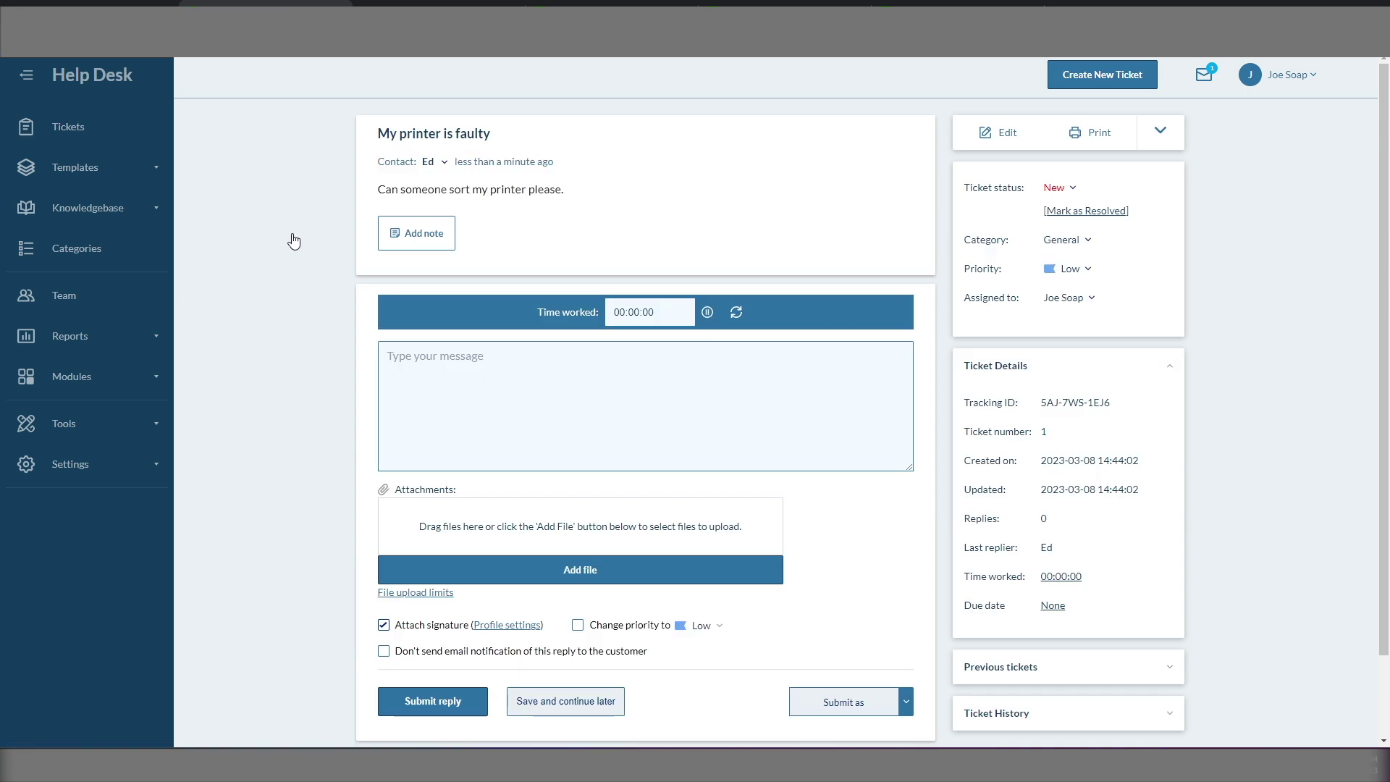
left_click(443, 359)
type("Reply")
left_click(434, 703)
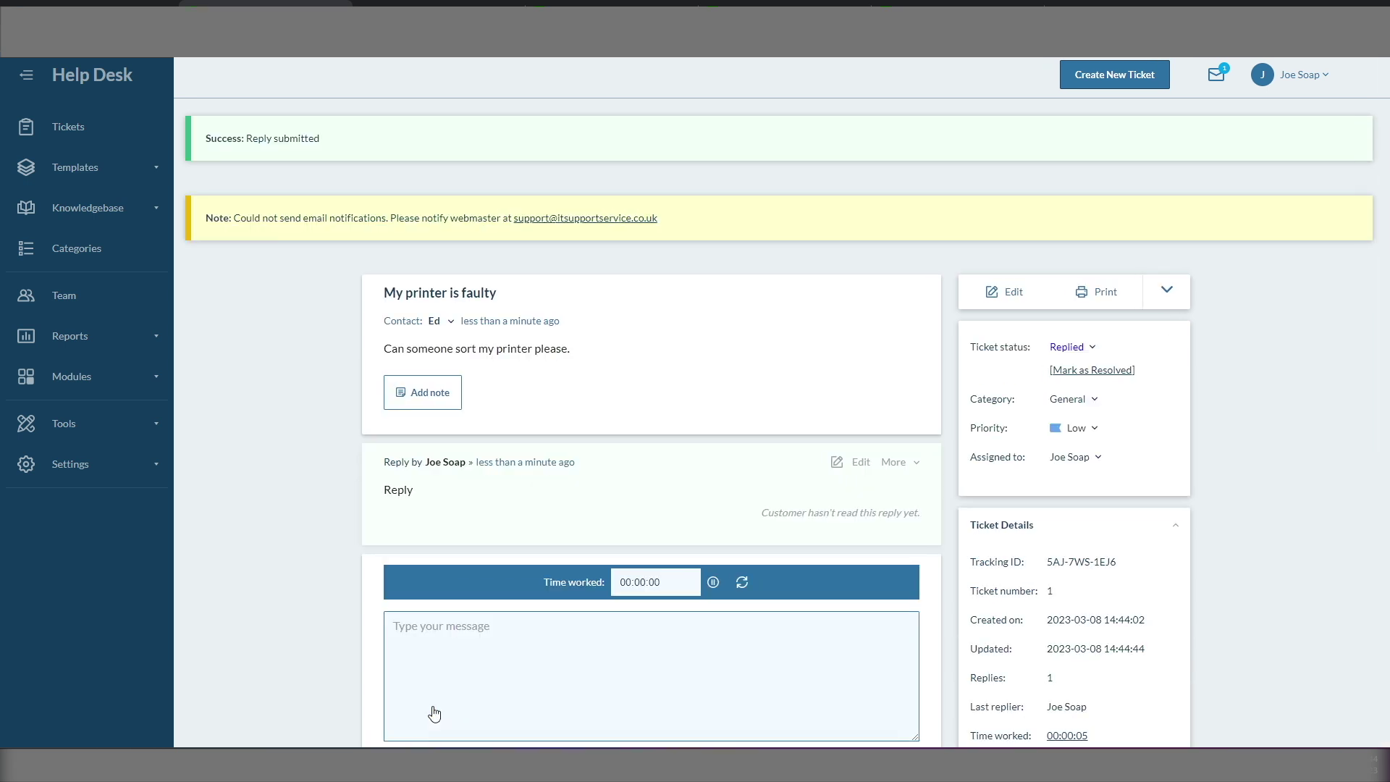
left_click_drag(240, 218, 456, 220)
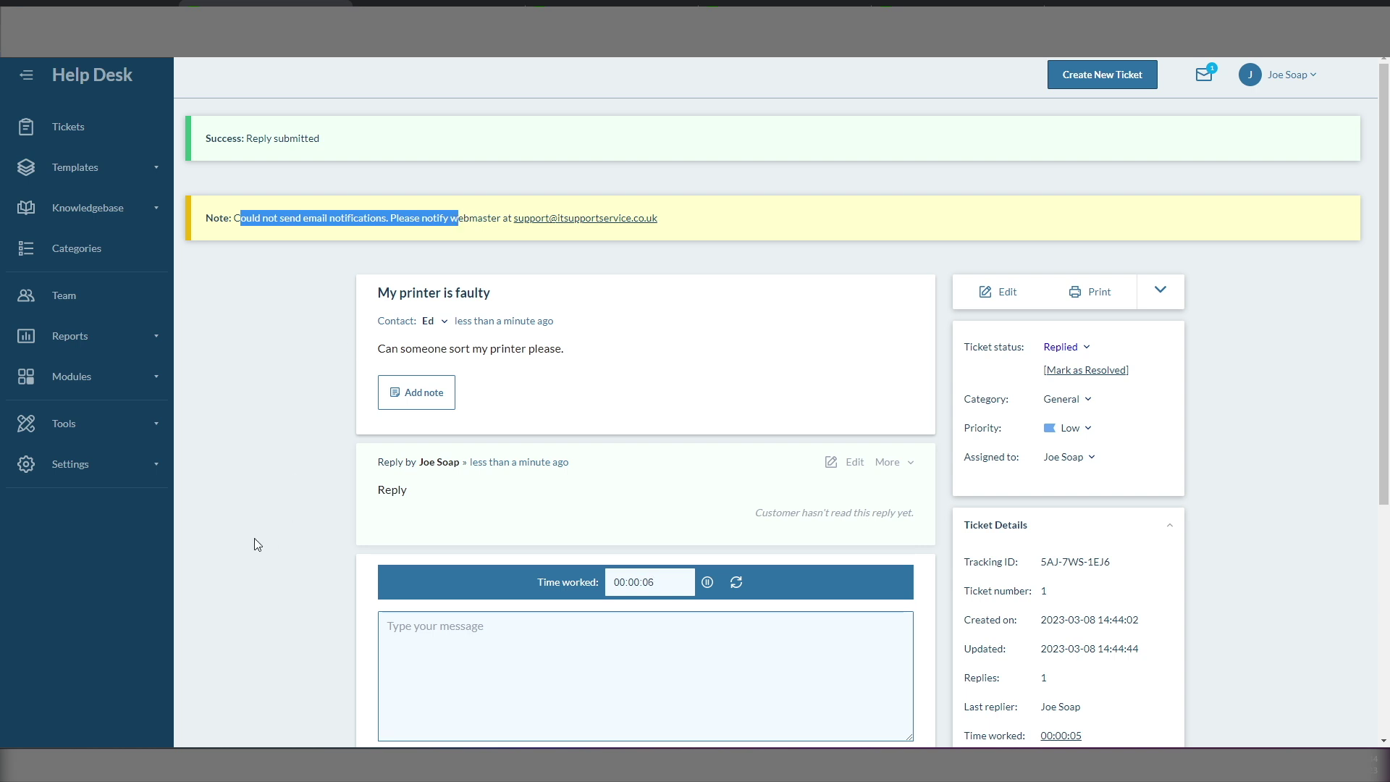
left_click(87, 478)
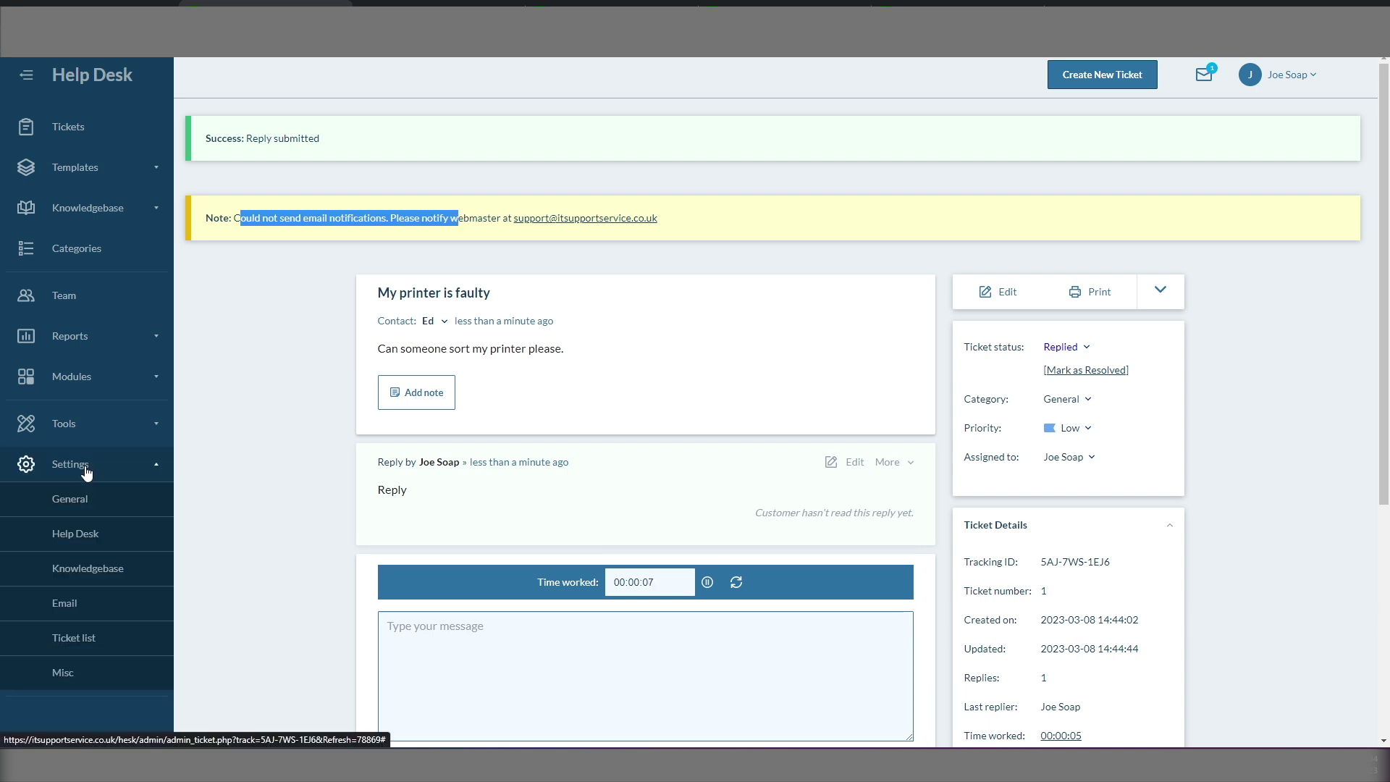
Step: Set the From email to the site's support address and From name to 'IT Support Service', then save
left_click(65, 604)
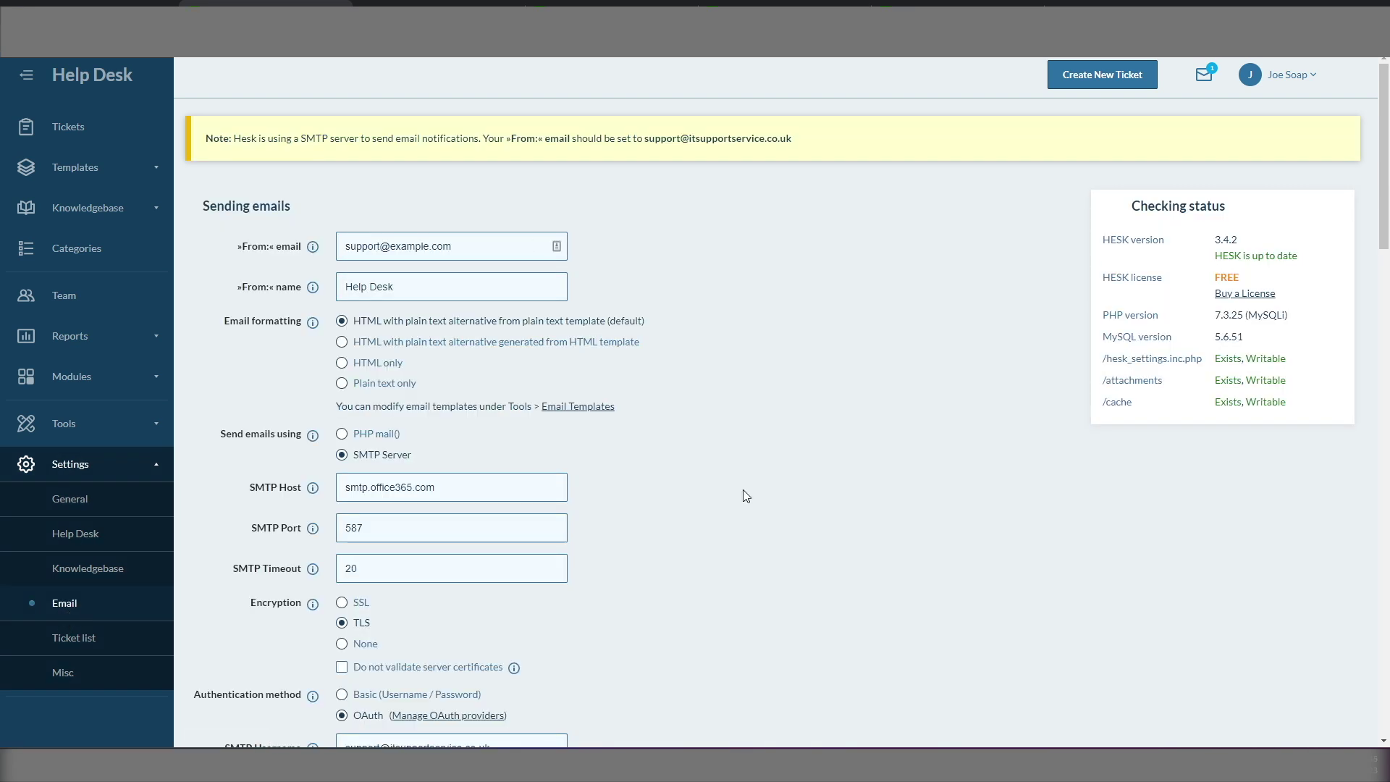
left_click_drag(507, 246, 324, 250)
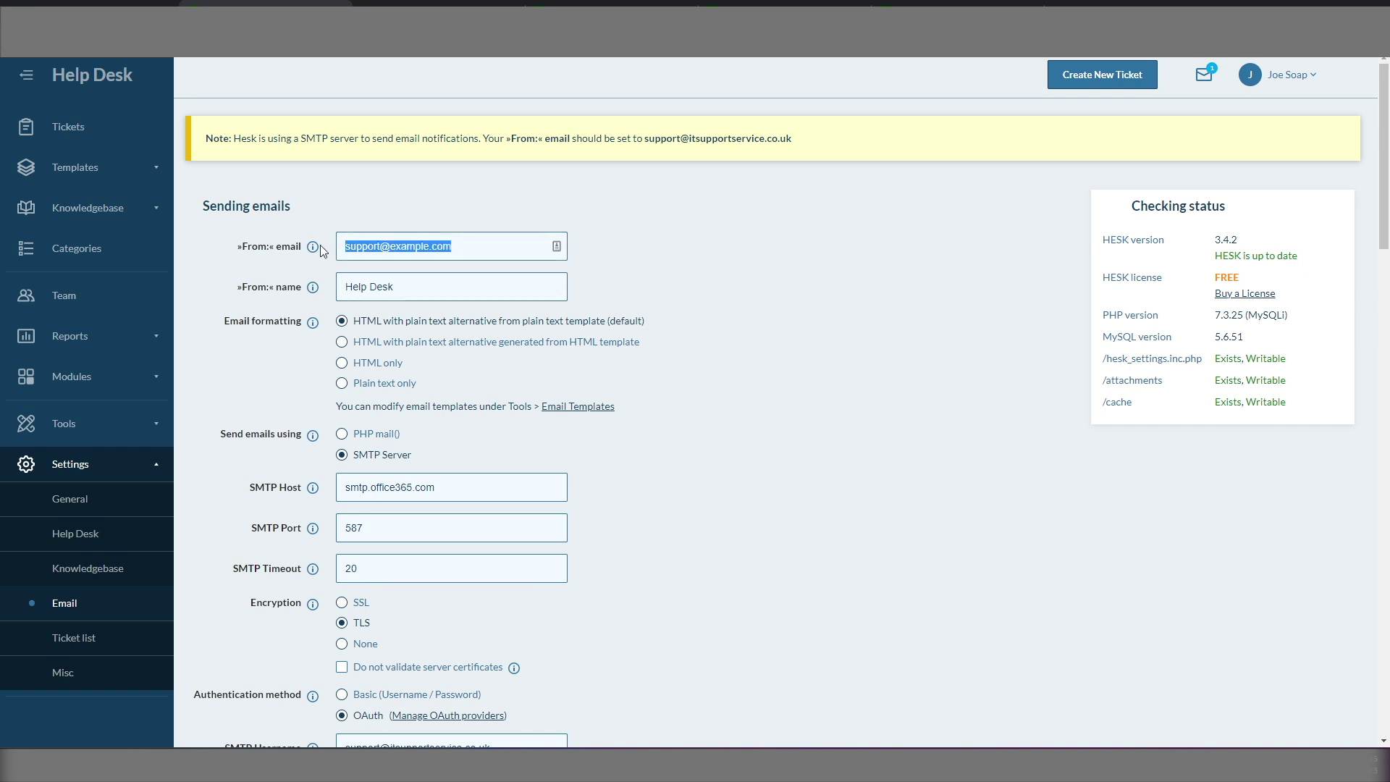
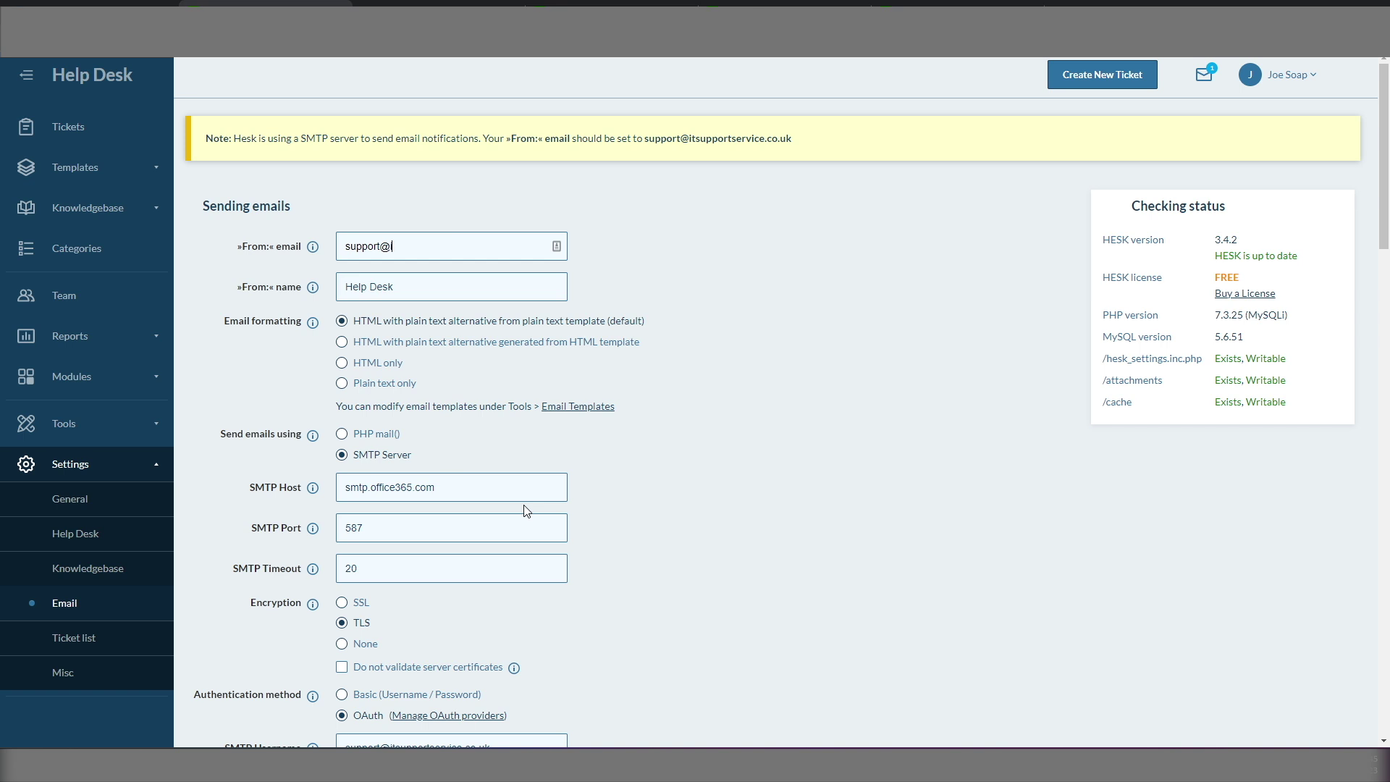
key("Tab")
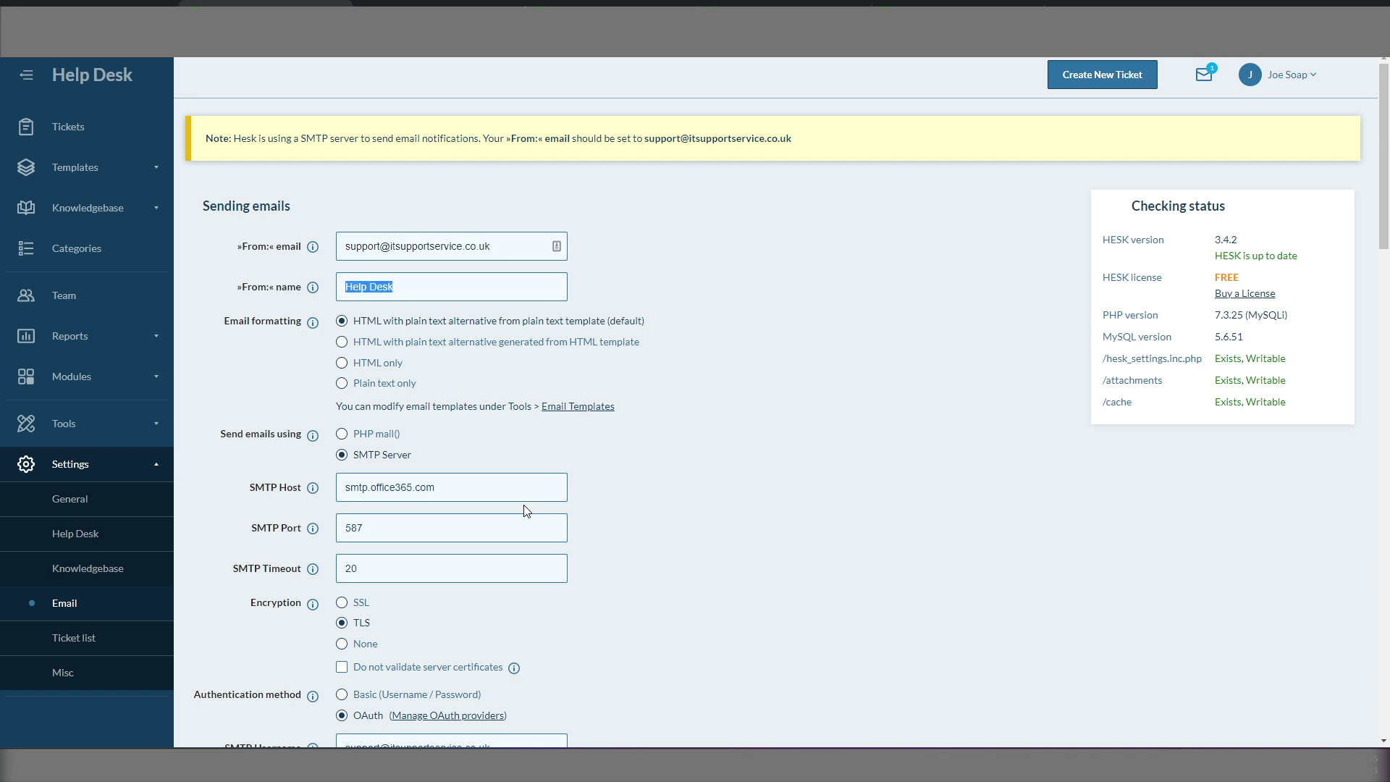
type("IT Support Service")
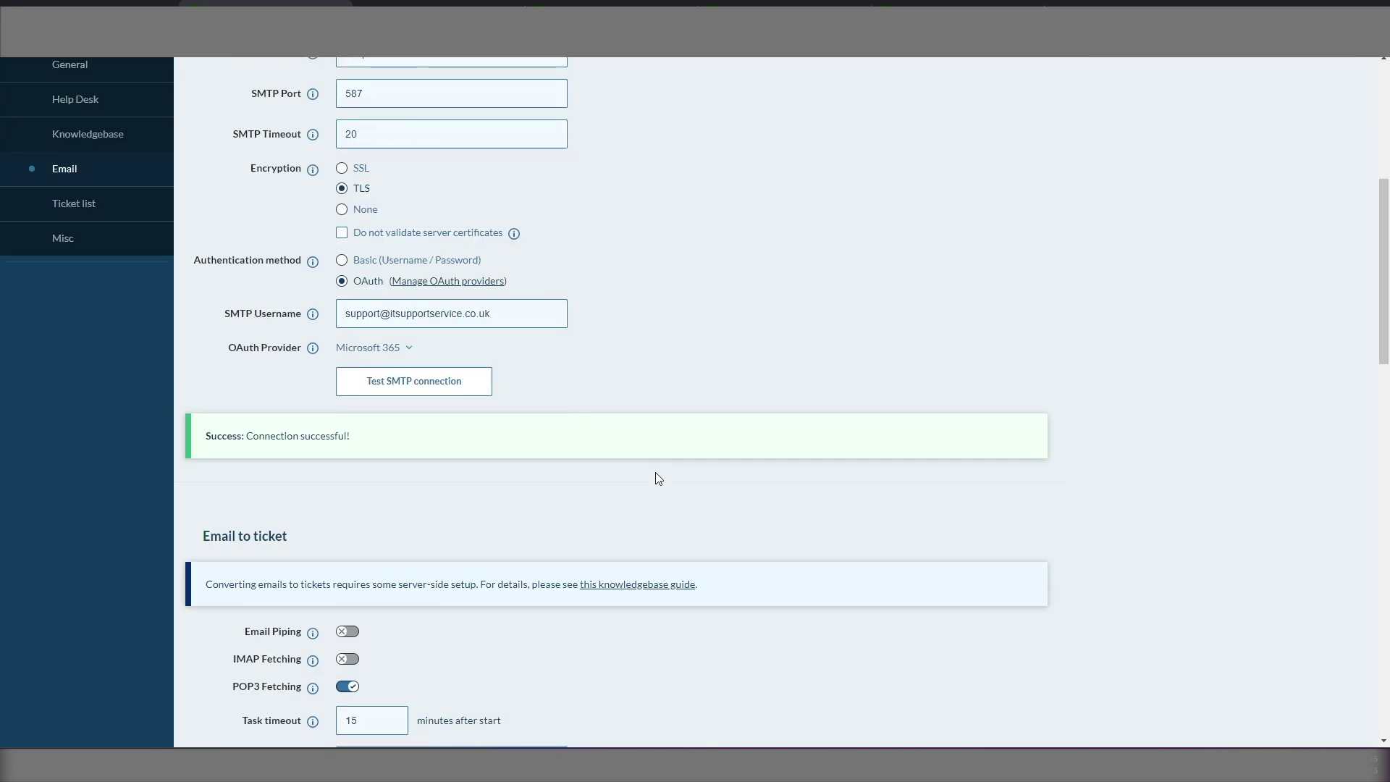
scroll(658, 478, "down", 15)
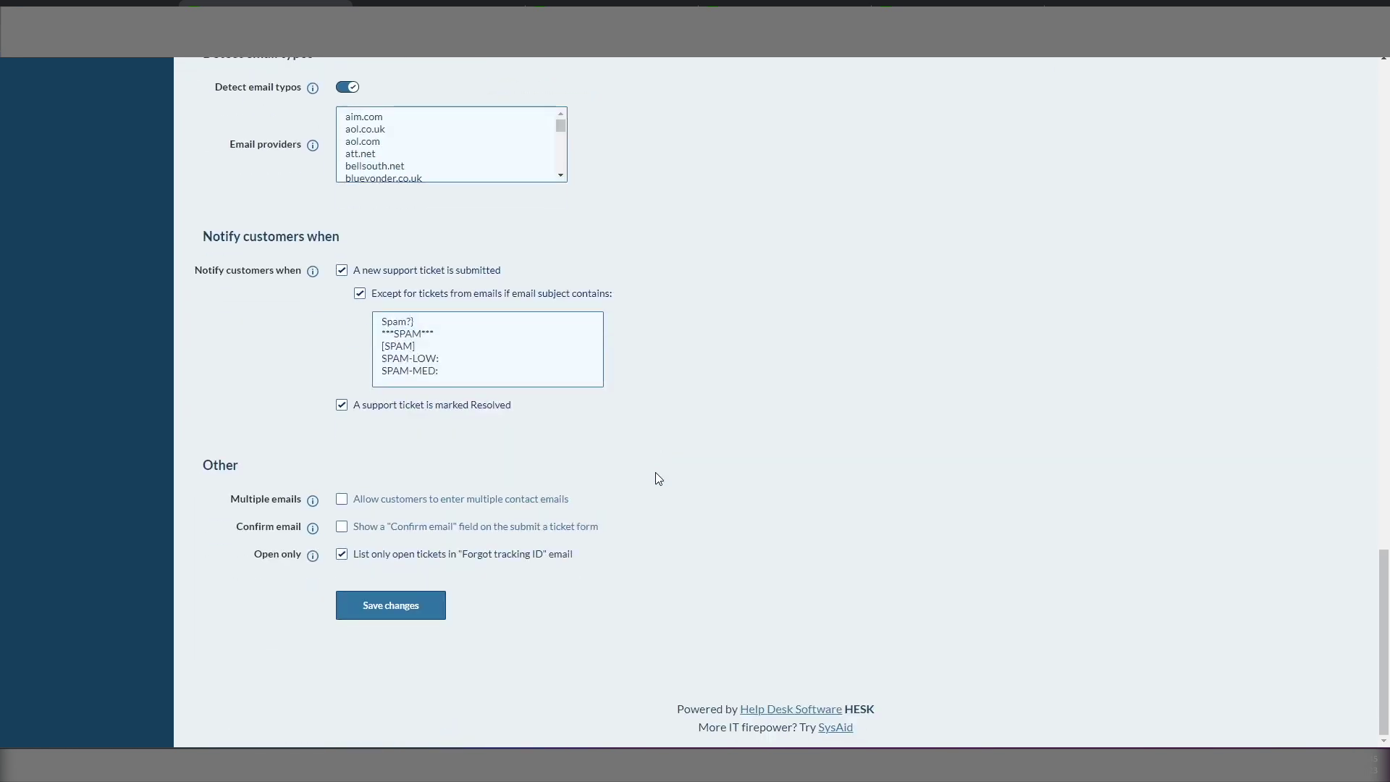
left_click(402, 608)
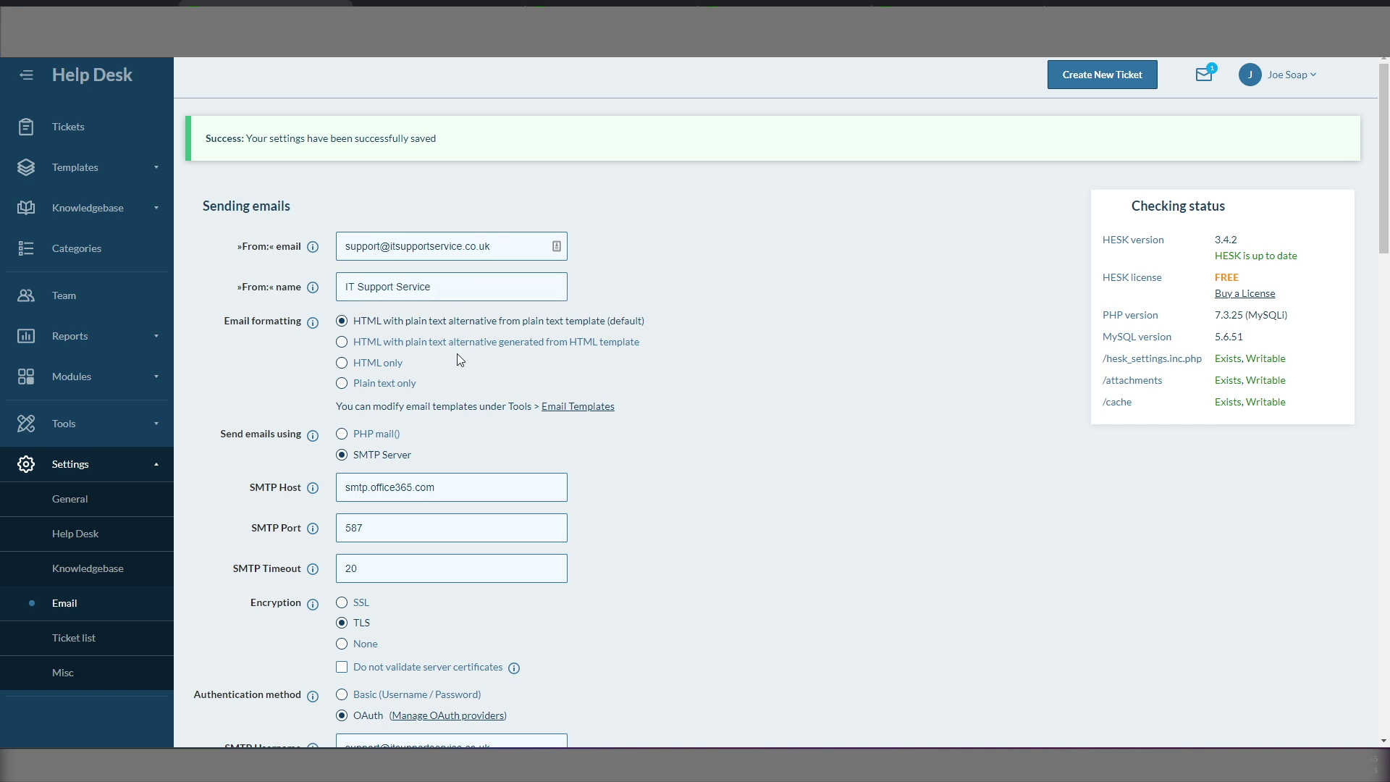
Step: Reopen 'My printer is faulty' from the Tickets list and type a second reply 'Reply'
left_click(64, 139)
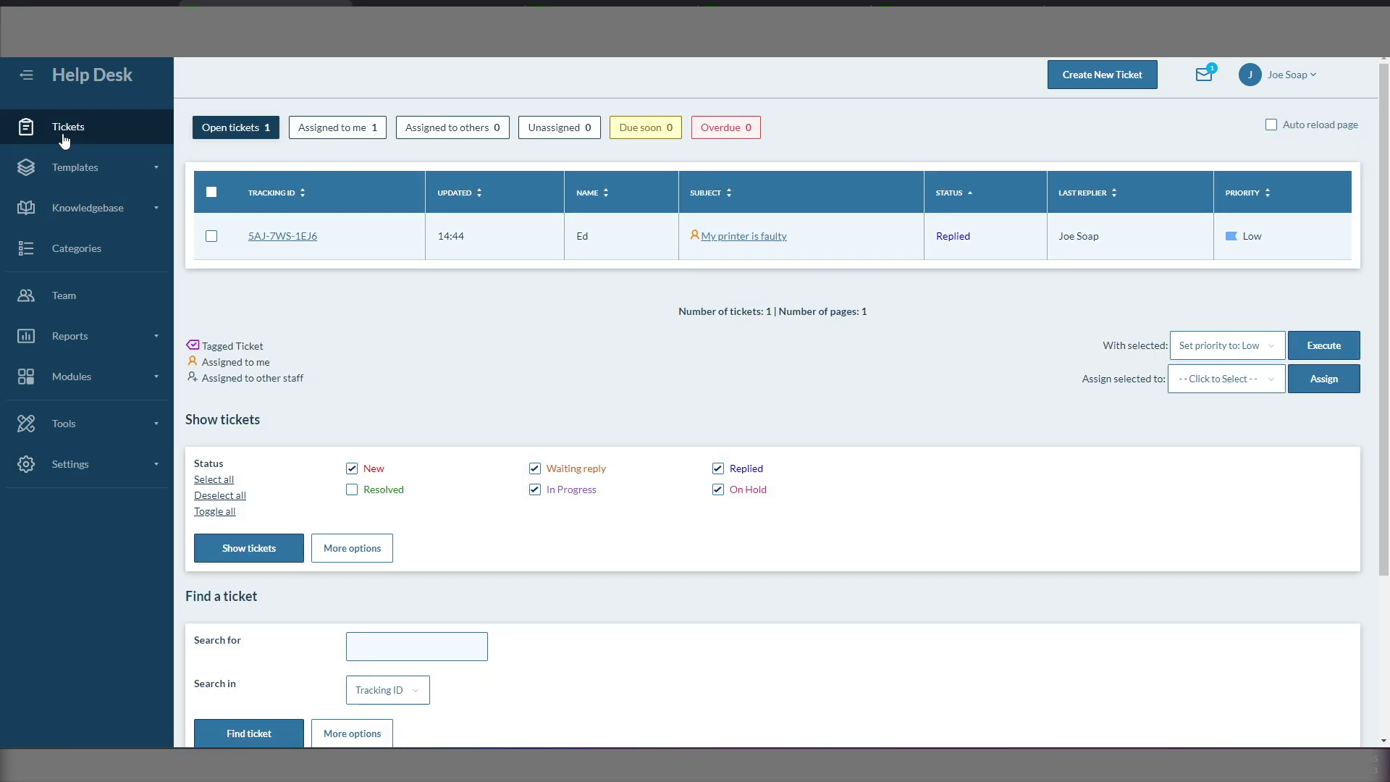
left_click(284, 238)
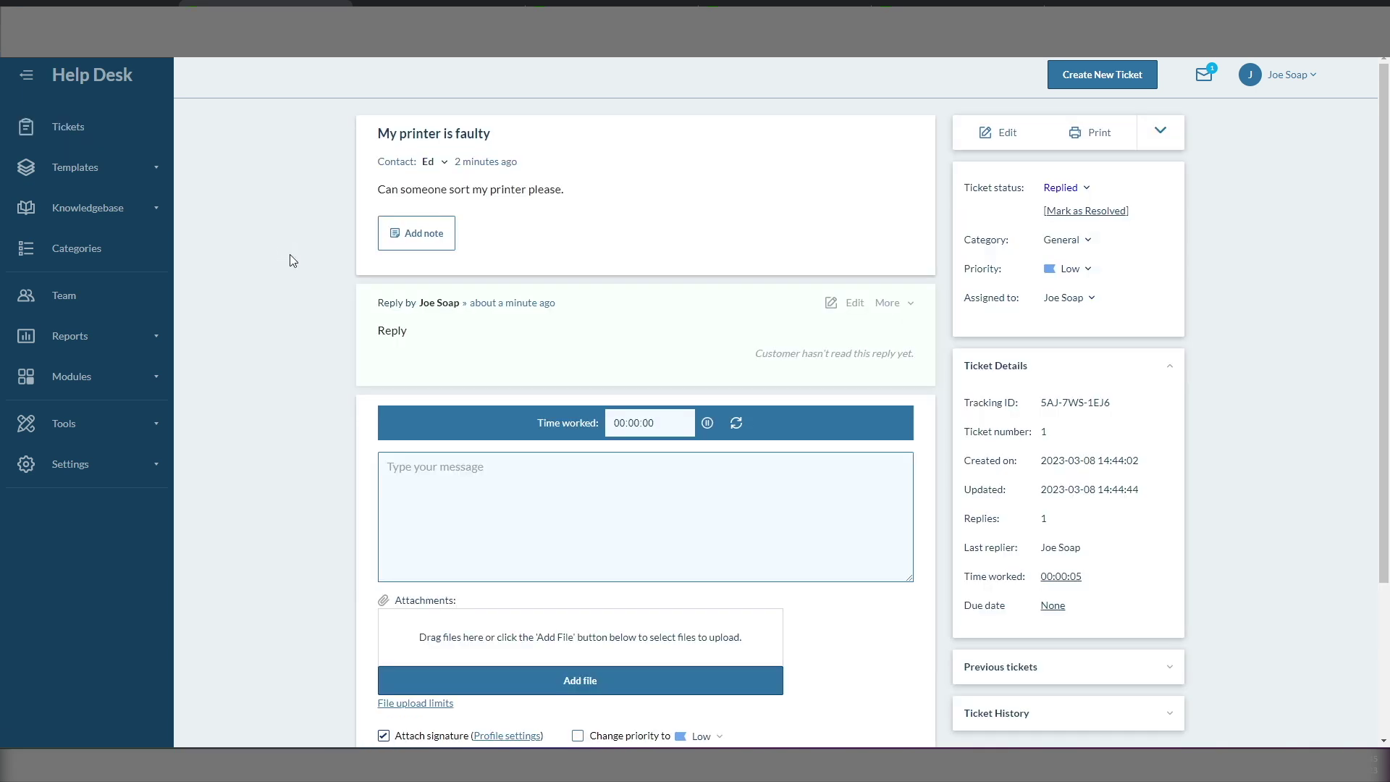
left_click(414, 472)
type("Reply")
scroll(554, 594, "down", 3)
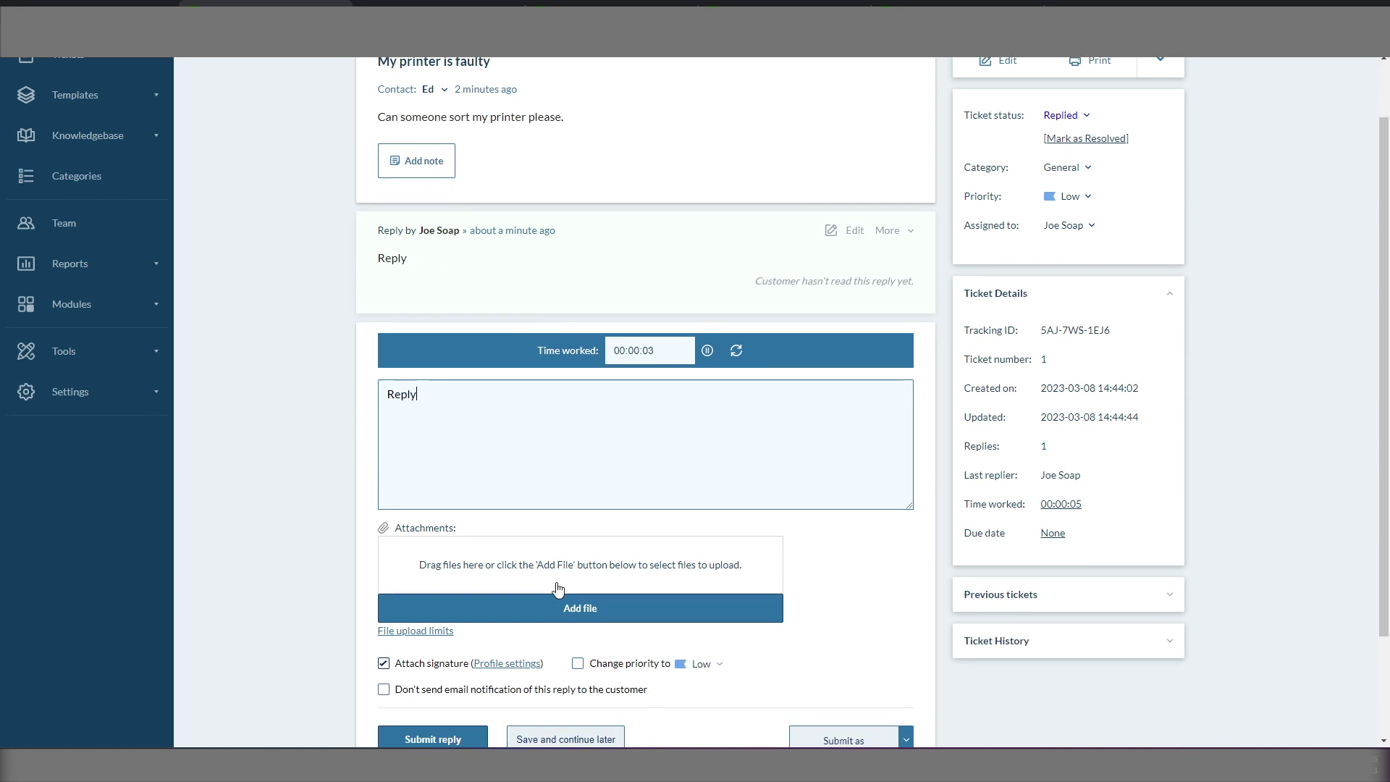